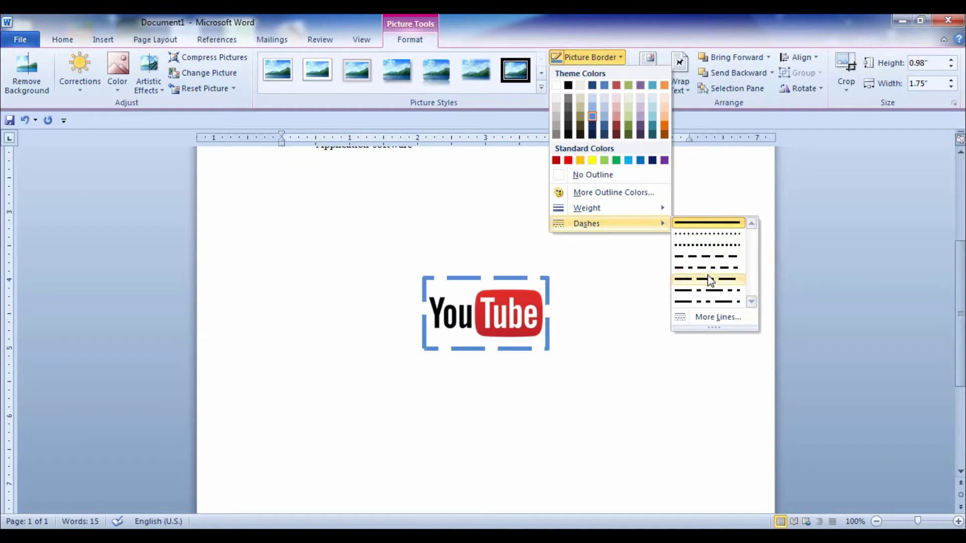
# Preview the Preset, Shadow, Reflection, Glow, Soft Edges, Bevel and 3-D Rotation picture effects on the YouTube logo without applying any
pyautogui.click(640, 59)
pyautogui.click(617, 75)
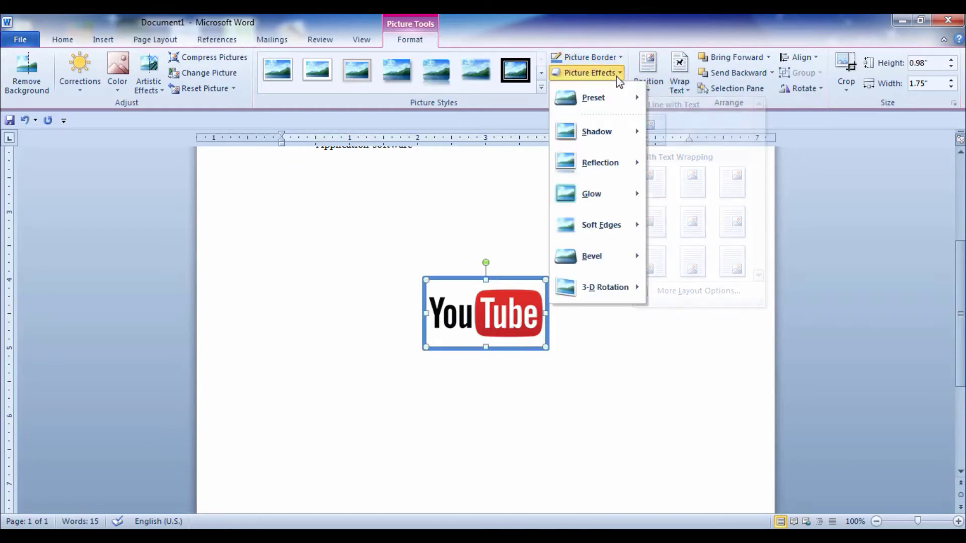
pyautogui.moveTo(617, 92)
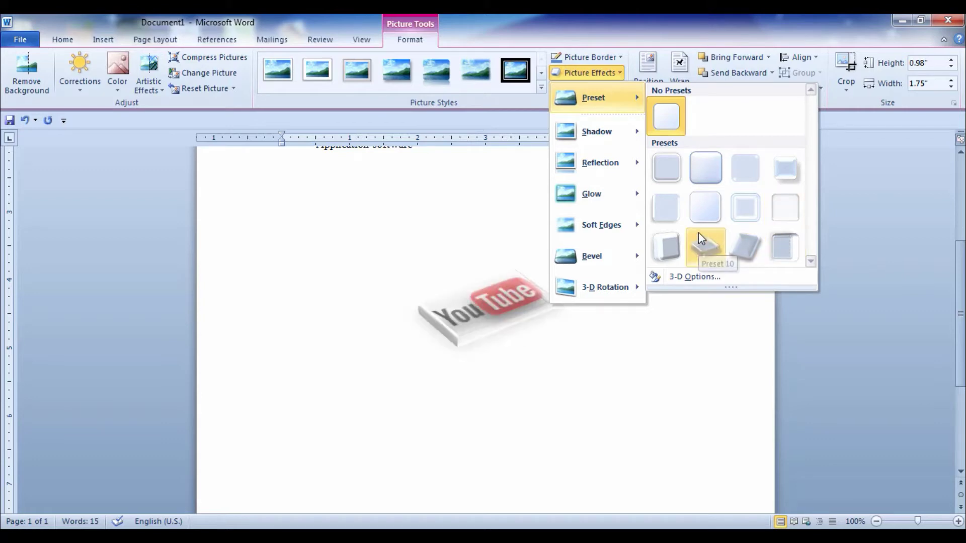
pyautogui.moveTo(629, 132)
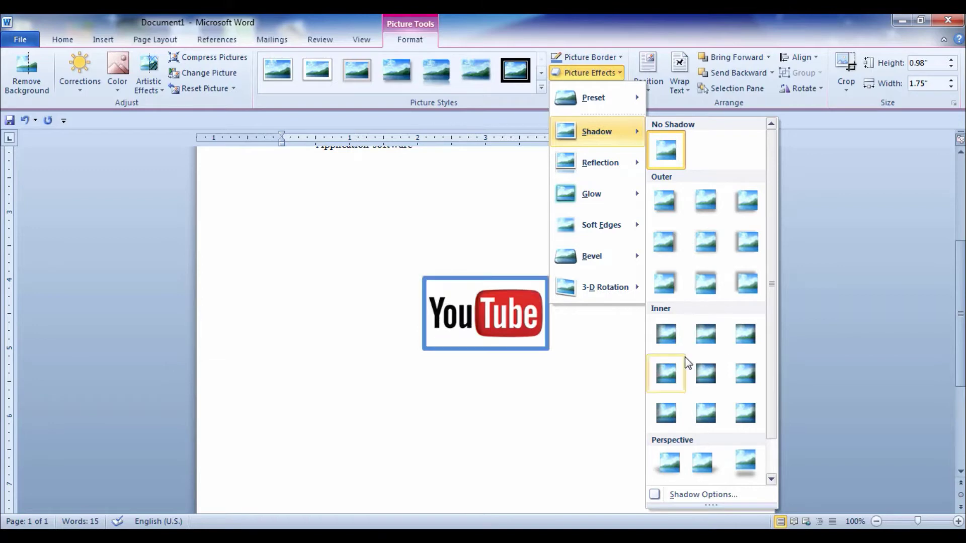
pyautogui.moveTo(623, 161)
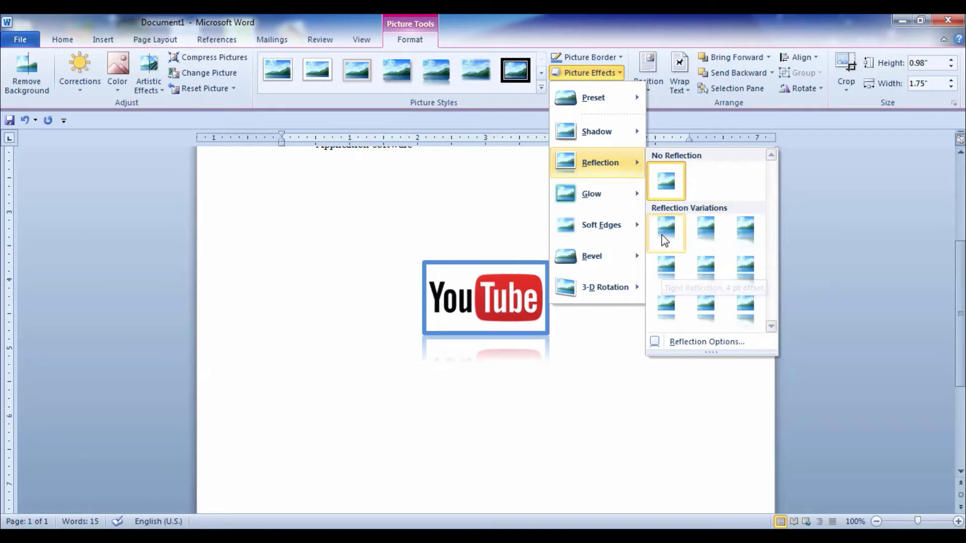
pyautogui.moveTo(605, 194)
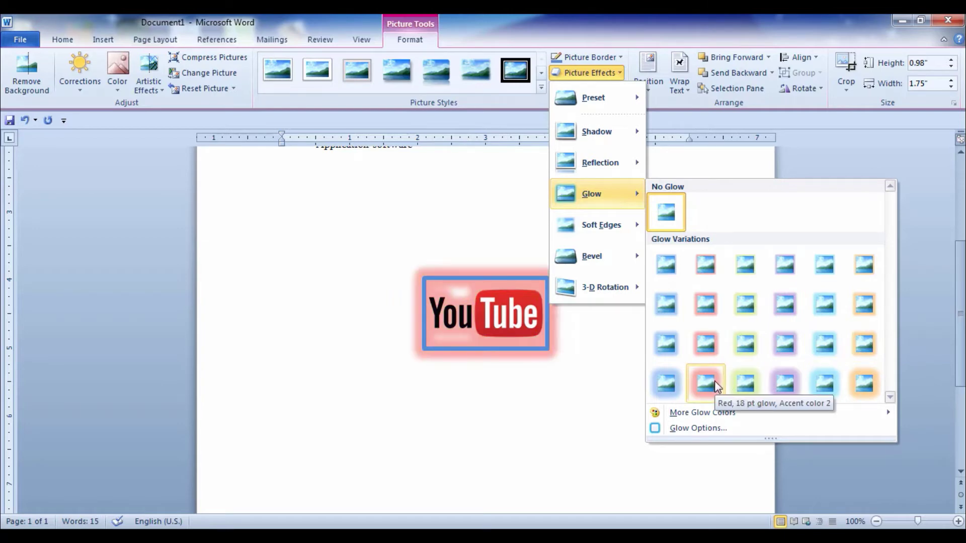
pyautogui.moveTo(618, 233)
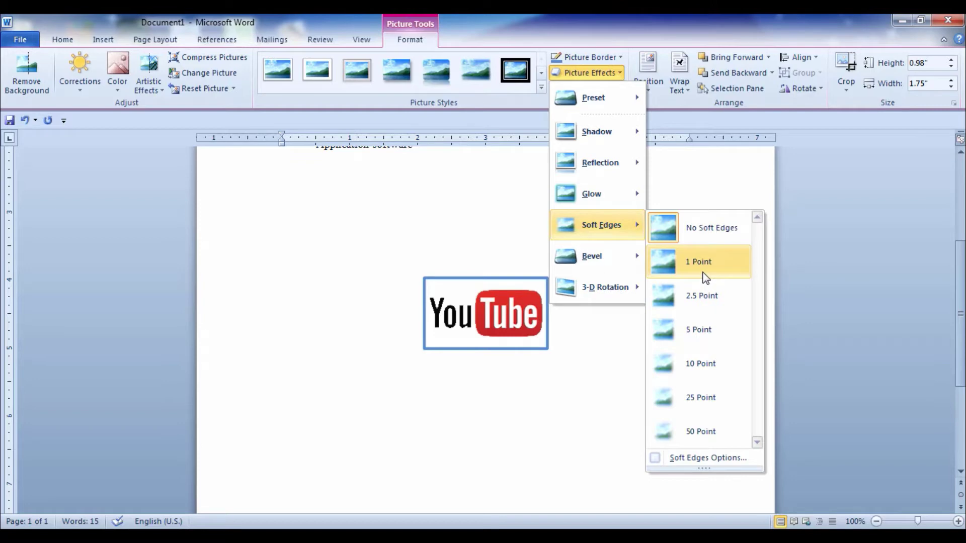
pyautogui.moveTo(623, 260)
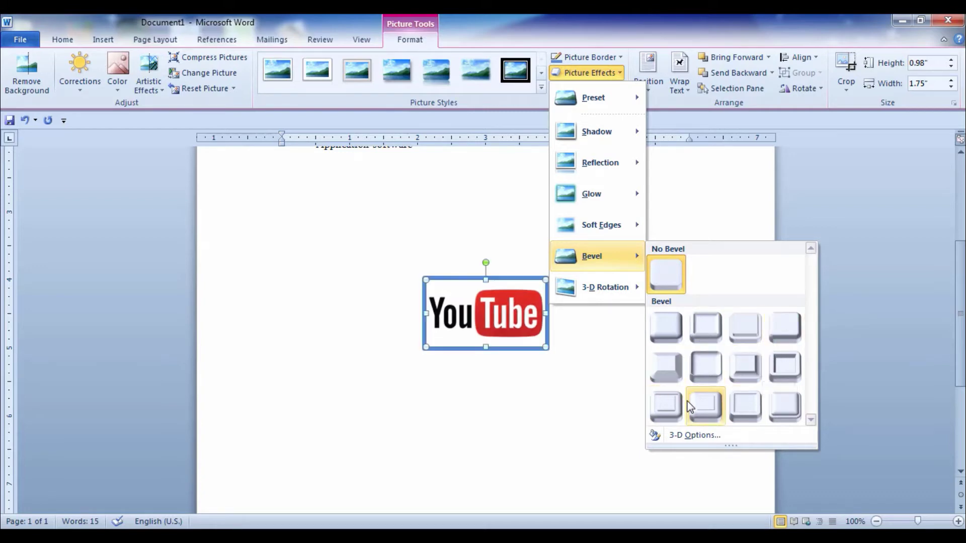
pyautogui.moveTo(624, 287)
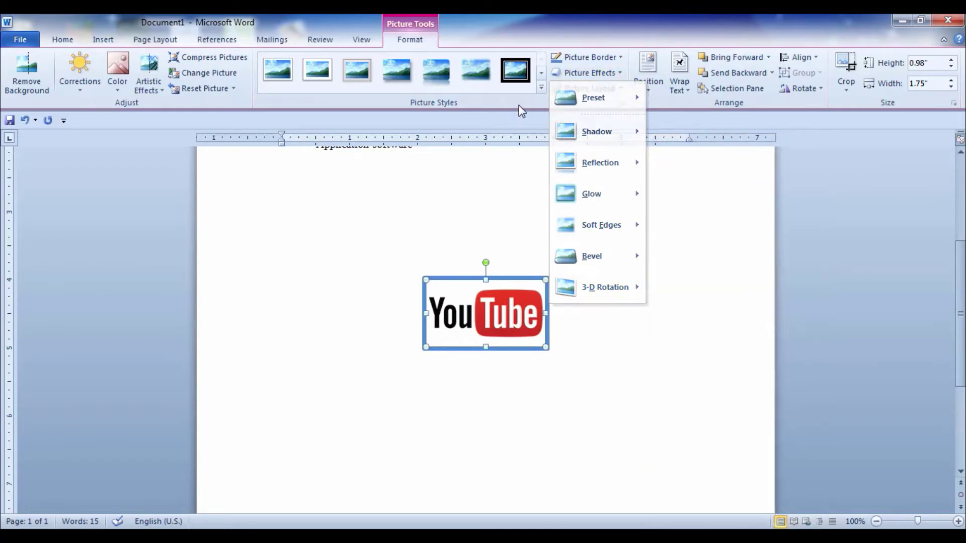
pyautogui.click(535, 110)
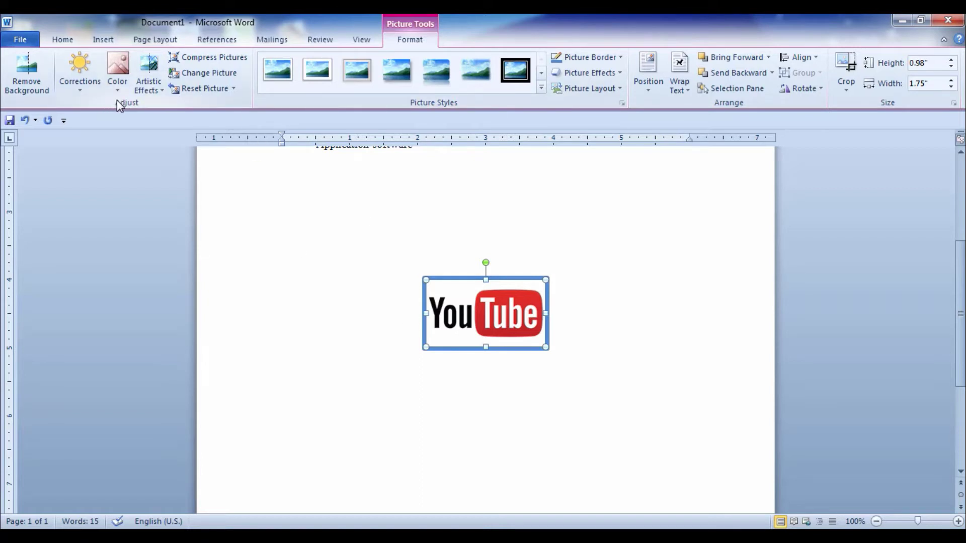
# Review the available Corrections, Color and Artistic Effects variations for the YouTube logo without applying any
pyautogui.click(103, 39)
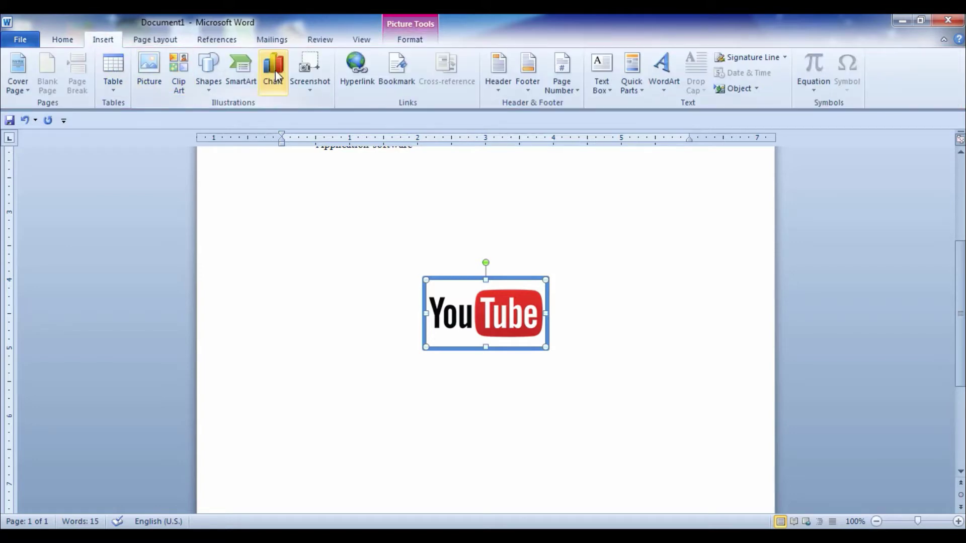
pyautogui.click(415, 45)
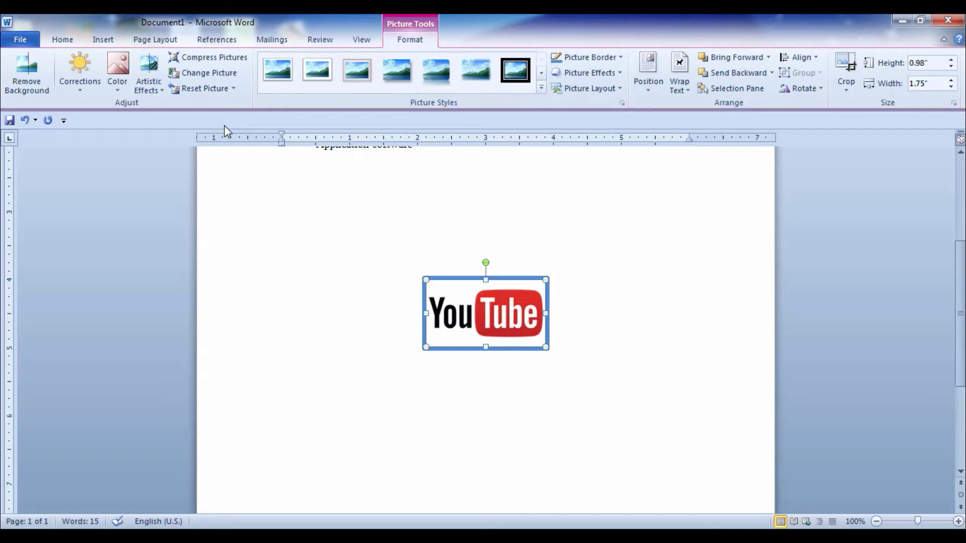
pyautogui.click(87, 89)
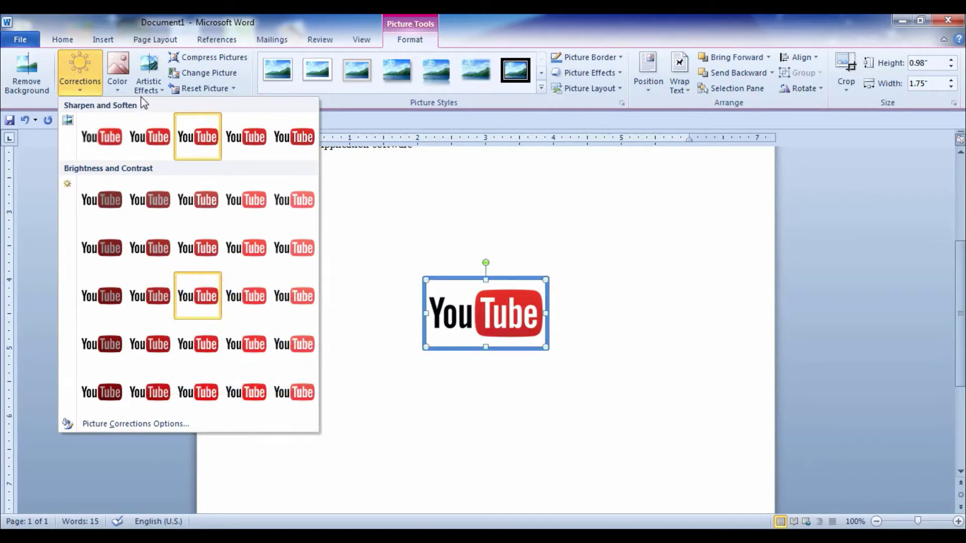
pyautogui.click(120, 86)
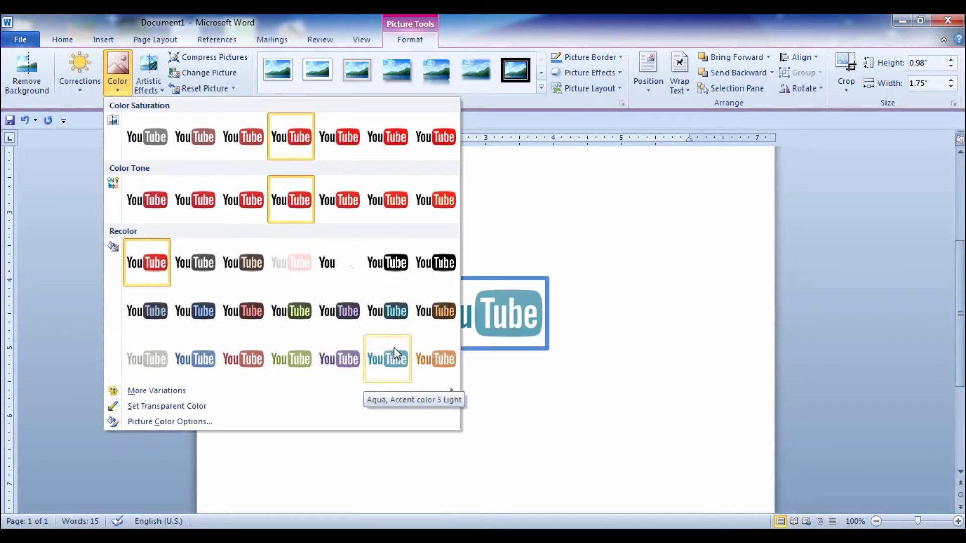
pyautogui.click(65, 102)
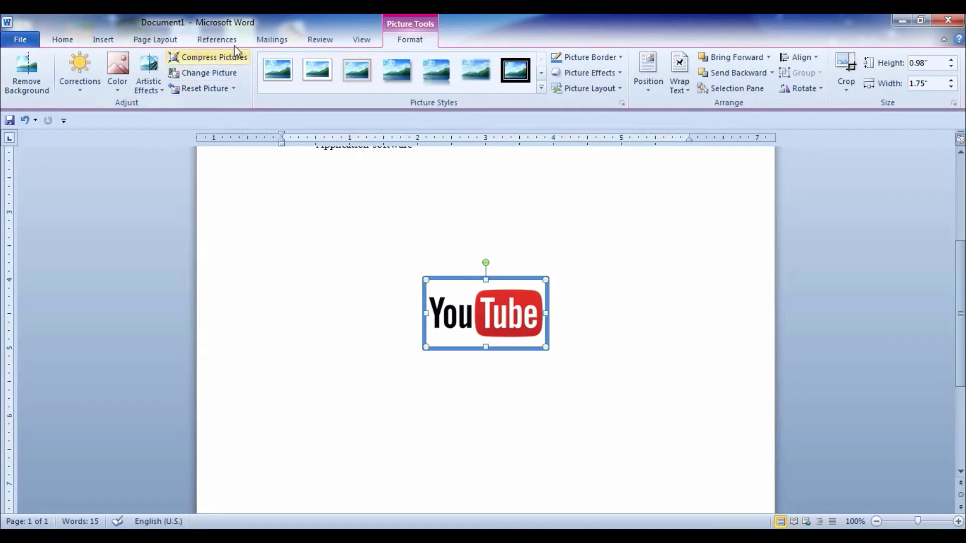
pyautogui.click(152, 92)
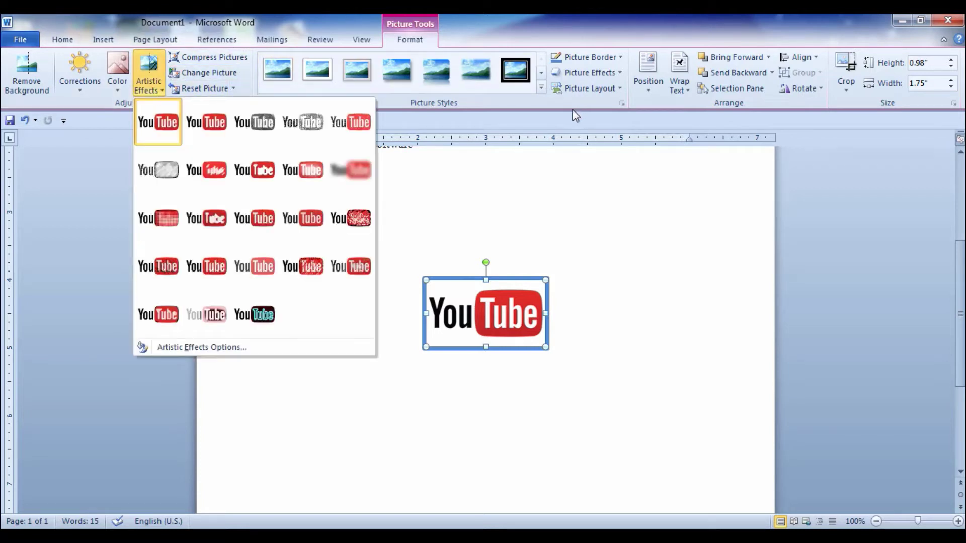
pyautogui.click(531, 113)
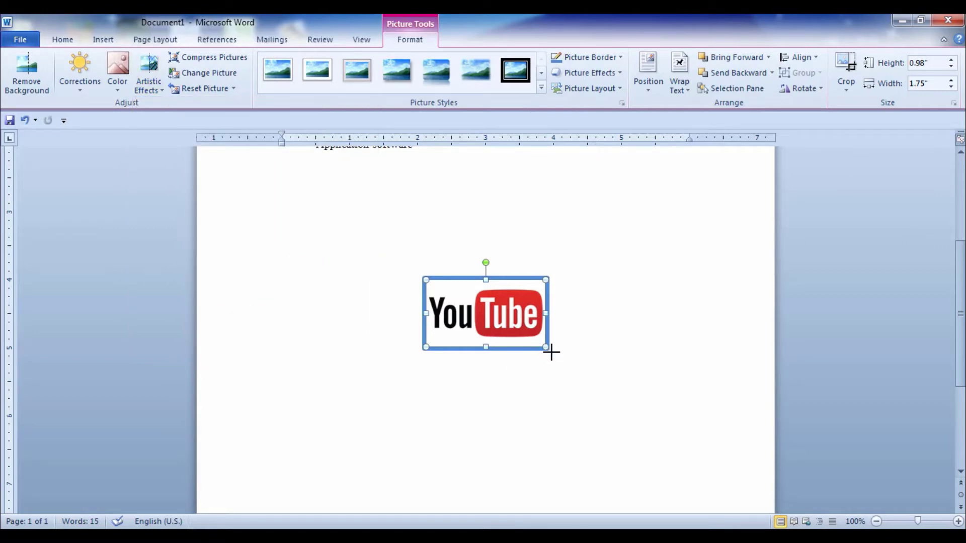
# Enlarge the YouTube logo to about 1.52" high by 2.72" wide and set its text wrapping to Behind Text
pyautogui.moveTo(546, 347); pyautogui.dragTo(581, 368)
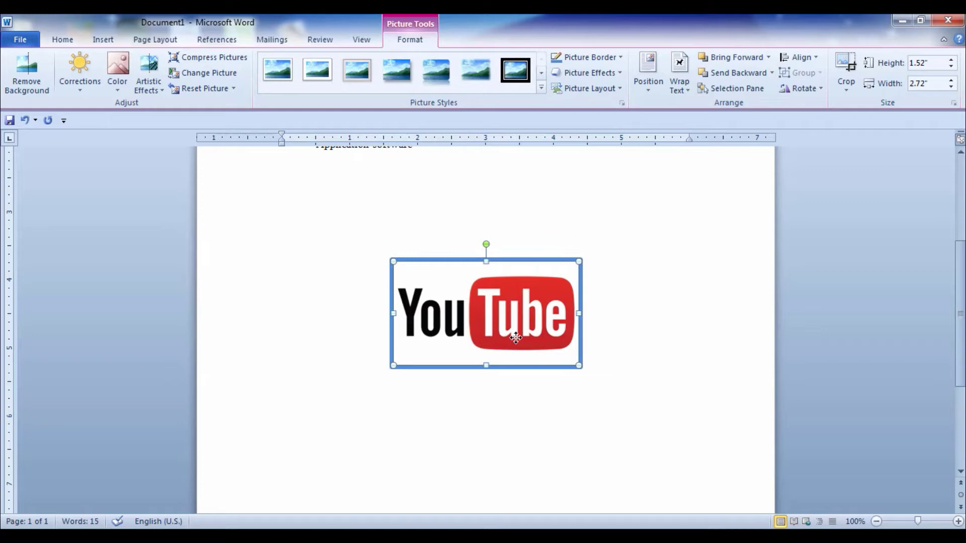
pyautogui.scroll(3, 516, 337)
pyautogui.scroll(3, 516, 337)
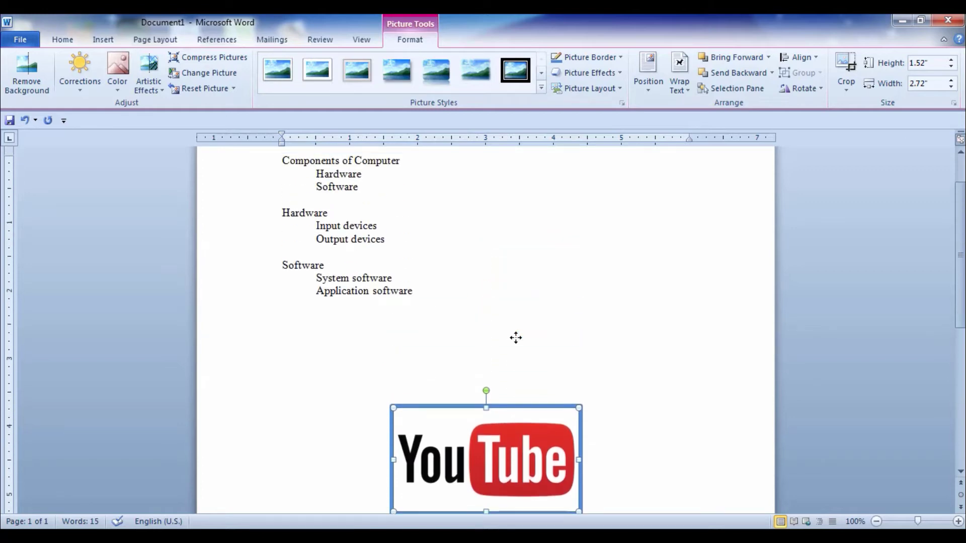
pyautogui.scroll(-2, 515, 336)
pyautogui.scroll(3, 301, 193)
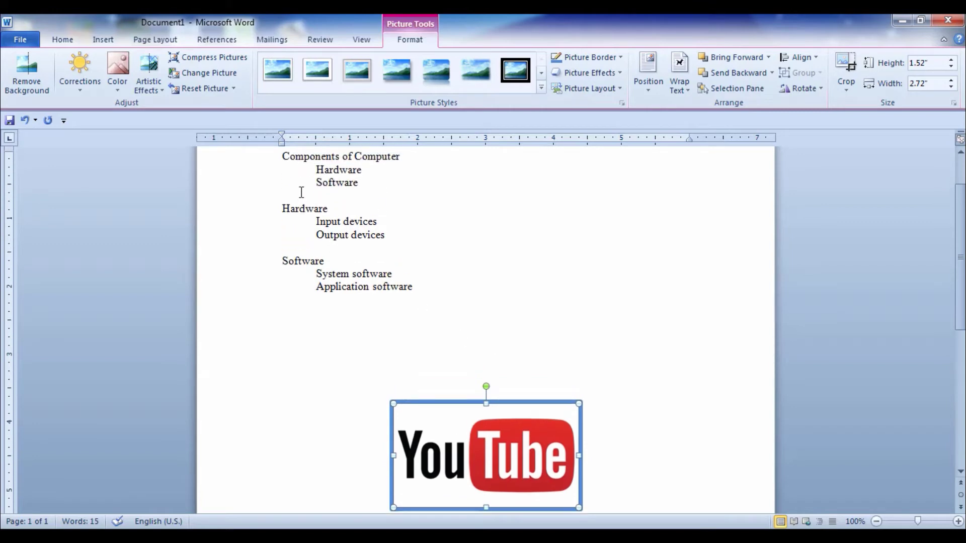
pyautogui.scroll(1, 301, 193)
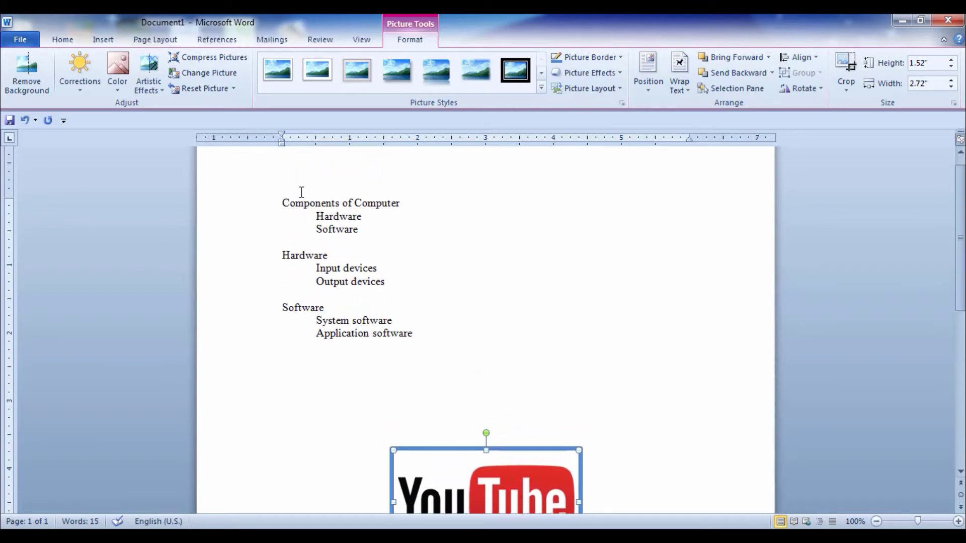
pyautogui.scroll(-3, 301, 193)
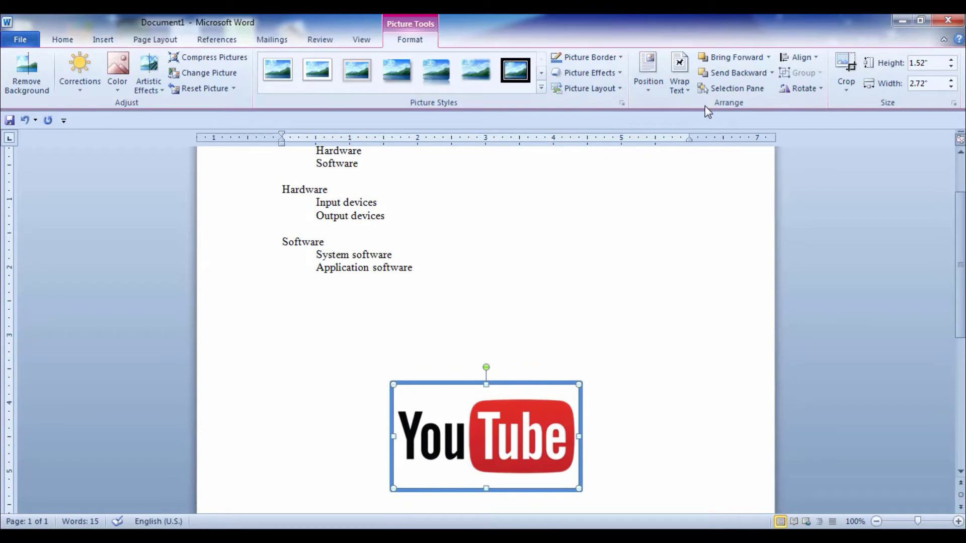
pyautogui.click(680, 95)
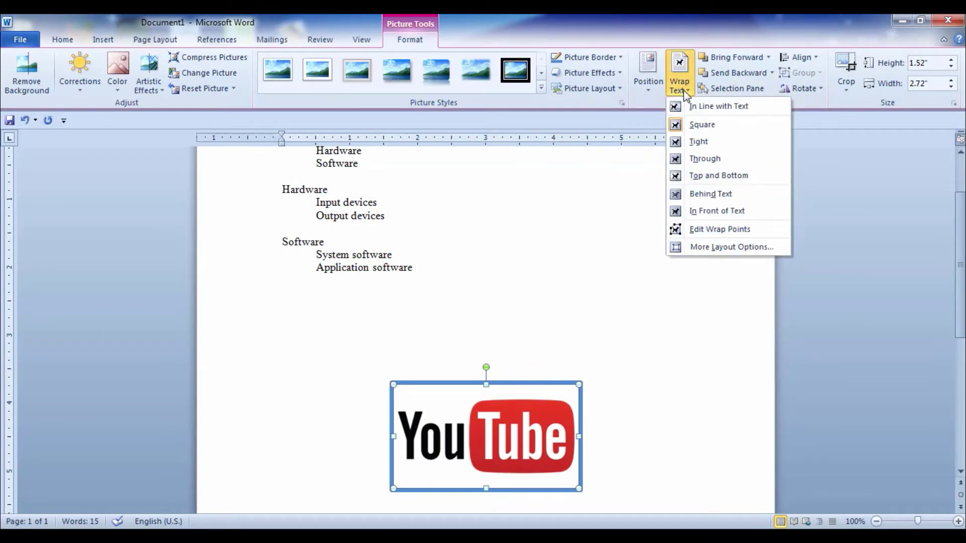
pyautogui.click(695, 195)
# Move the logo behind the Hardware and Software lists, and move it back to the empty area below them
pyautogui.moveTo(543, 453); pyautogui.dragTo(411, 245)
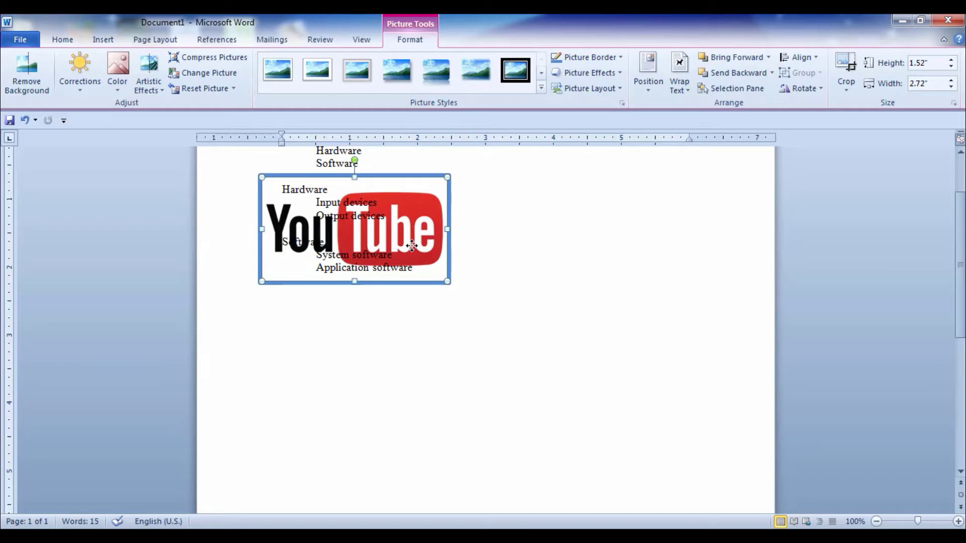
pyautogui.moveTo(430, 215); pyautogui.dragTo(556, 369)
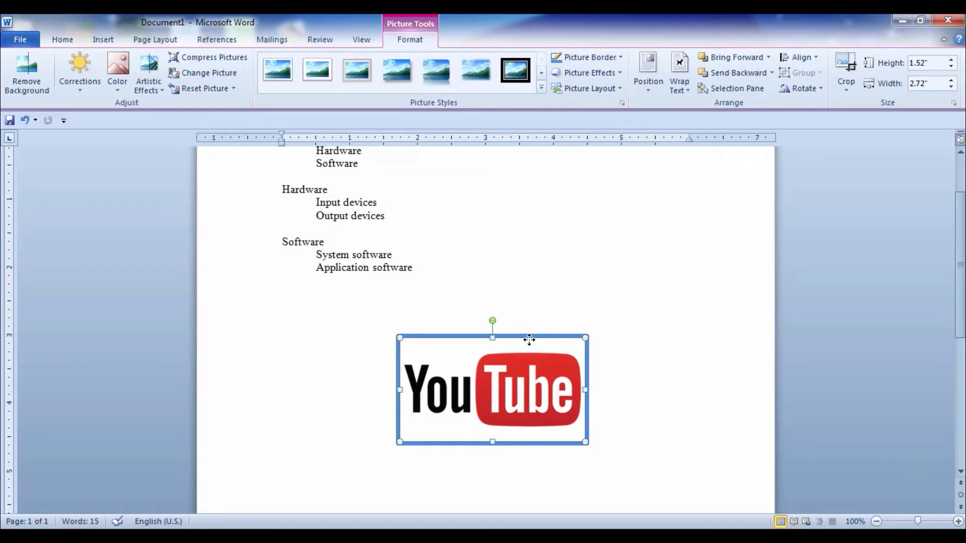
# Delete the YouTube logo from the document
pyautogui.press('Delete')
pyautogui.scroll(3, 529, 340)
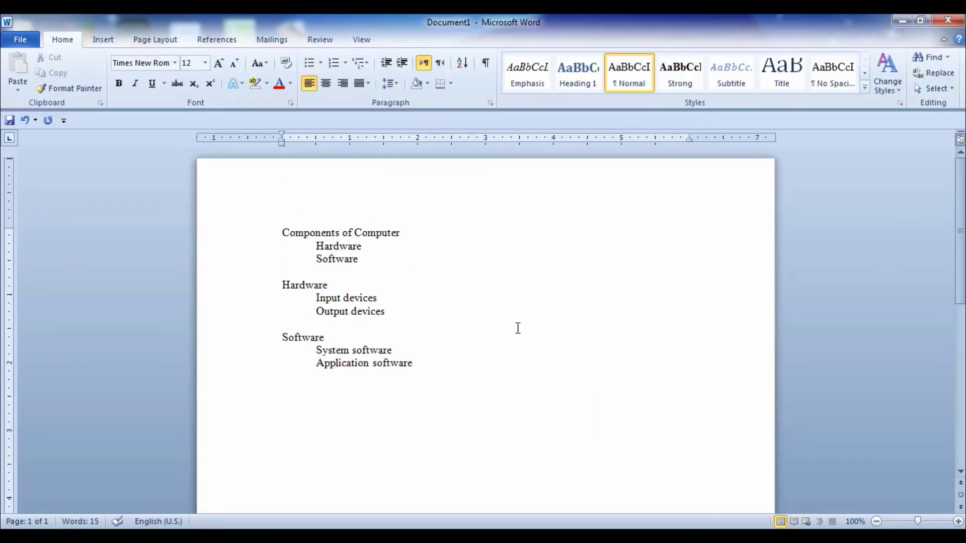
# Draw a flowchart connector circle about 1.05" in diameter below the Software list and move it to the horizontal middle of the page
pyautogui.click(114, 43)
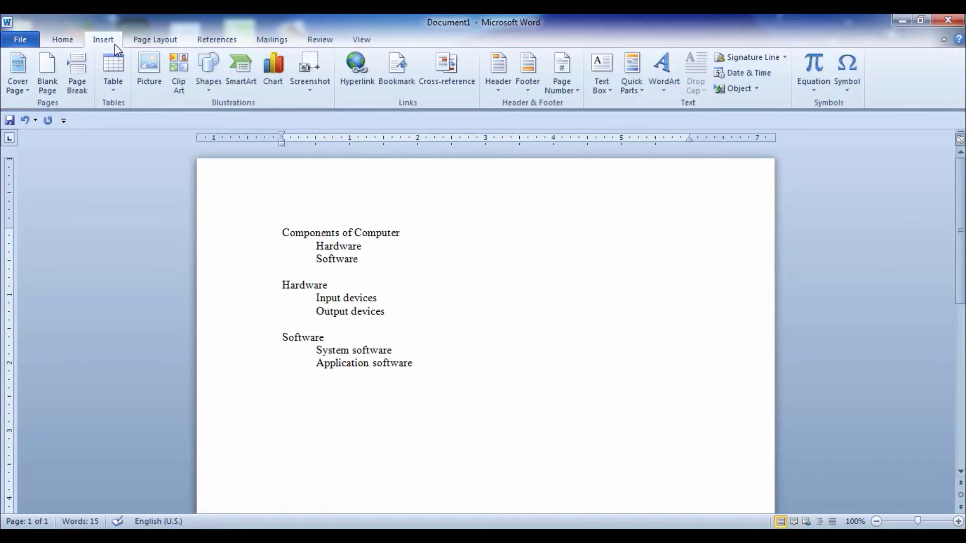
pyautogui.click(206, 83)
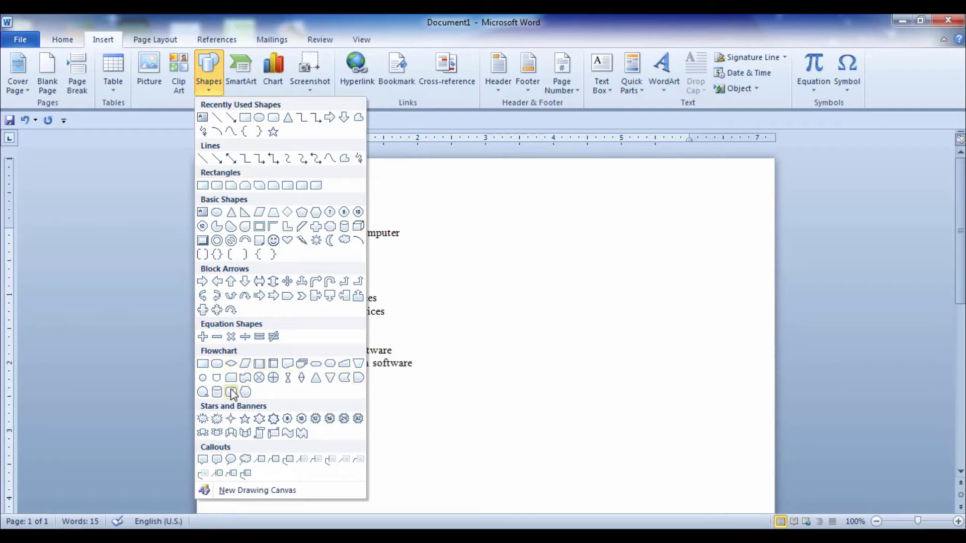
pyautogui.click(204, 391)
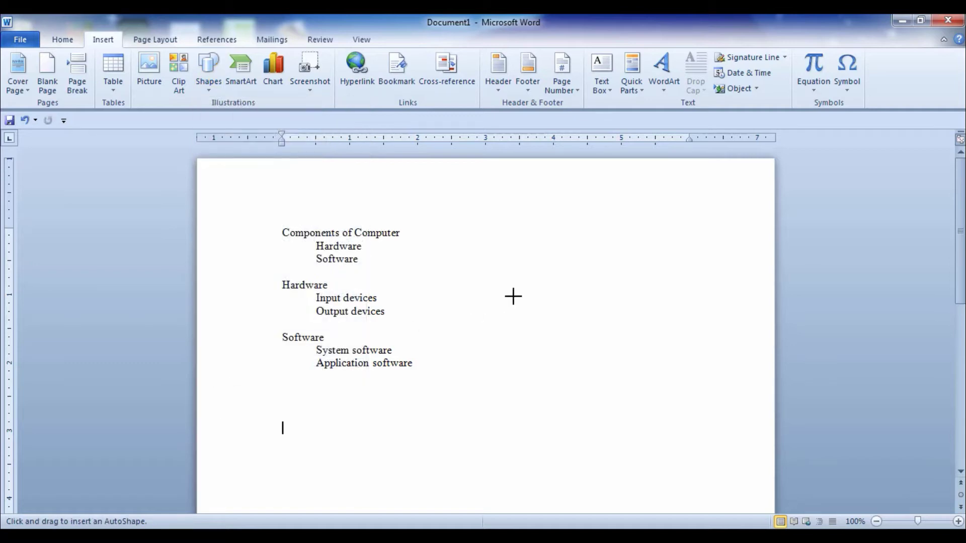
pyautogui.scroll(-7, 535, 284)
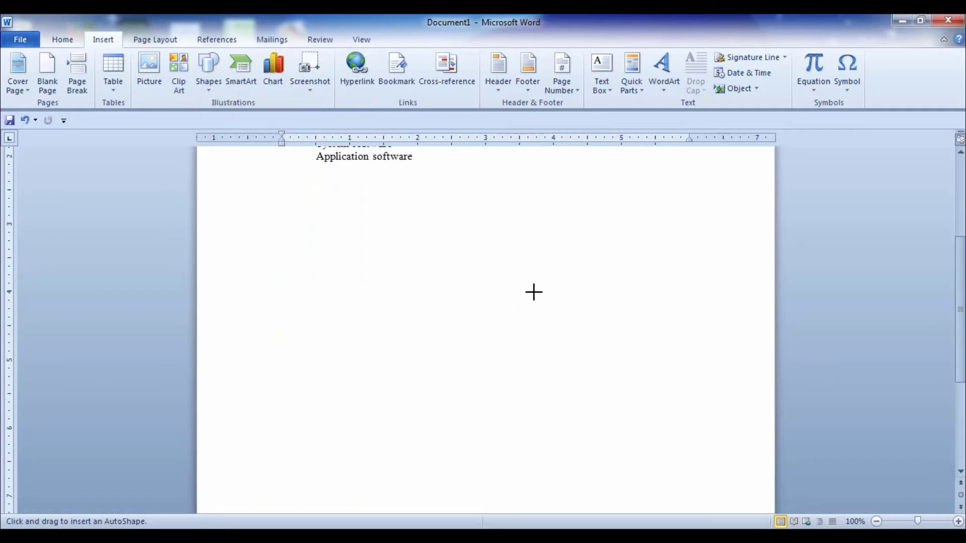
pyautogui.moveTo(353, 206); pyautogui.dragTo(410, 272)
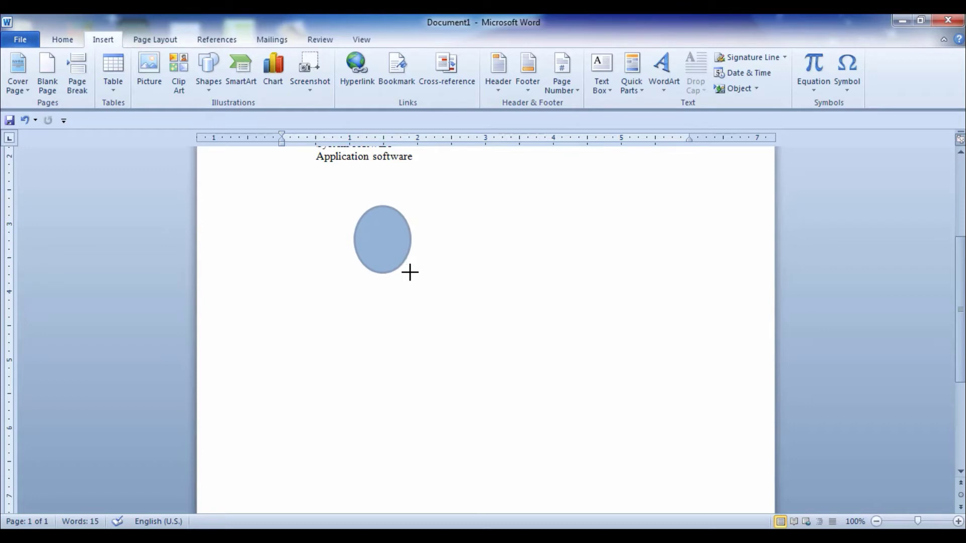
pyautogui.moveTo(410, 272)
pyautogui.mouseDown()
pyautogui.moveTo(433, 283)
pyautogui.moveTo(462, 273)
pyautogui.moveTo(368, 299)
pyautogui.moveTo(425, 275)
pyautogui.mouseUp()
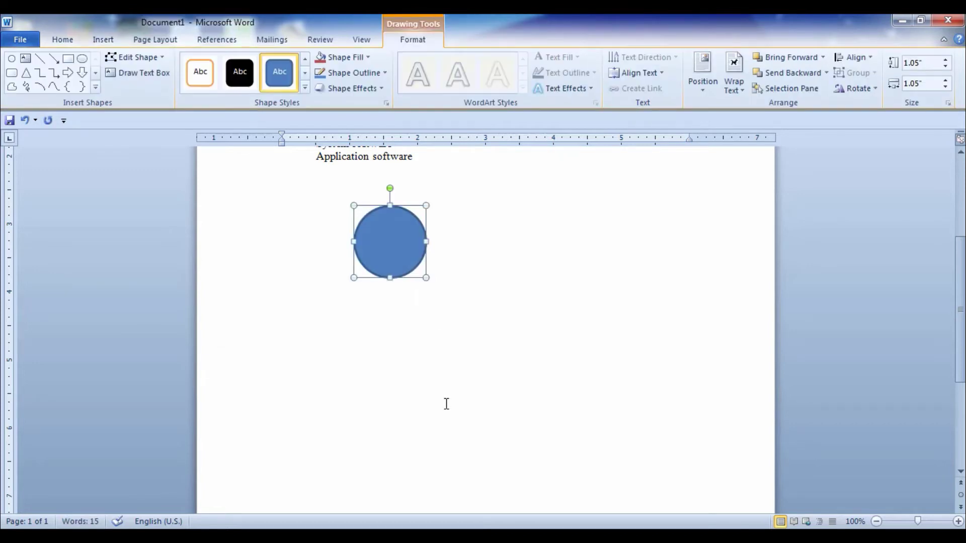
pyautogui.moveTo(388, 236); pyautogui.dragTo(485, 240)
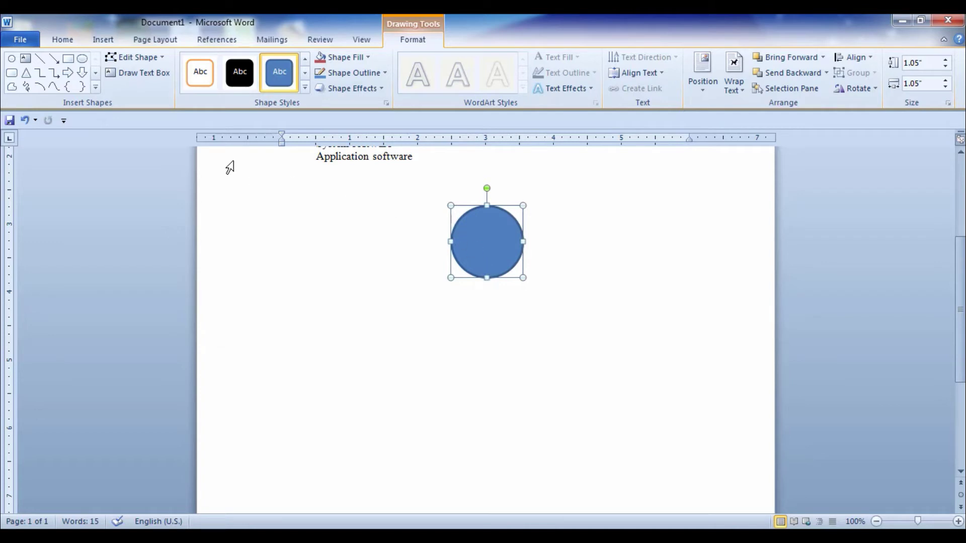
# Draw a vertical arrow about 0.63" long pointing down from the bottom of the circle
pyautogui.click(54, 60)
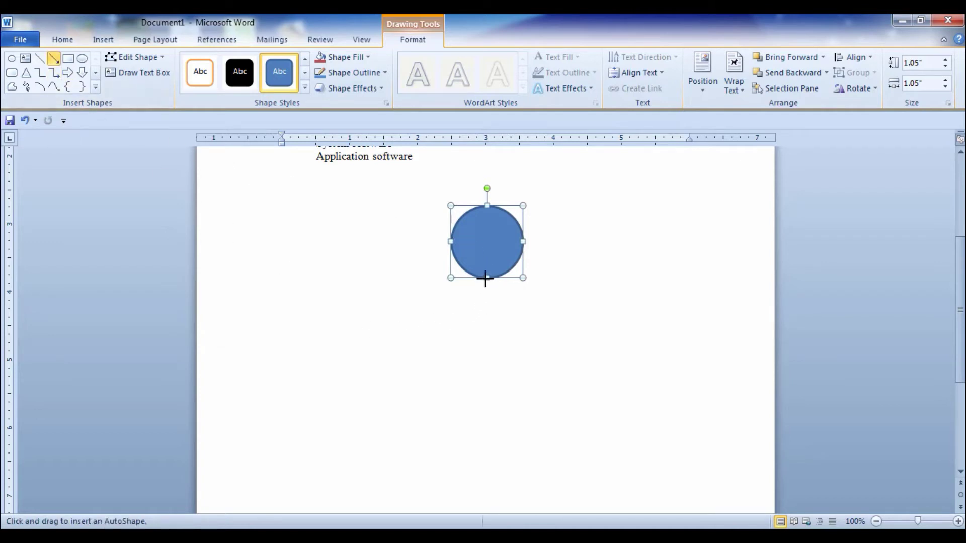
pyautogui.moveTo(487, 278); pyautogui.dragTo(486, 319)
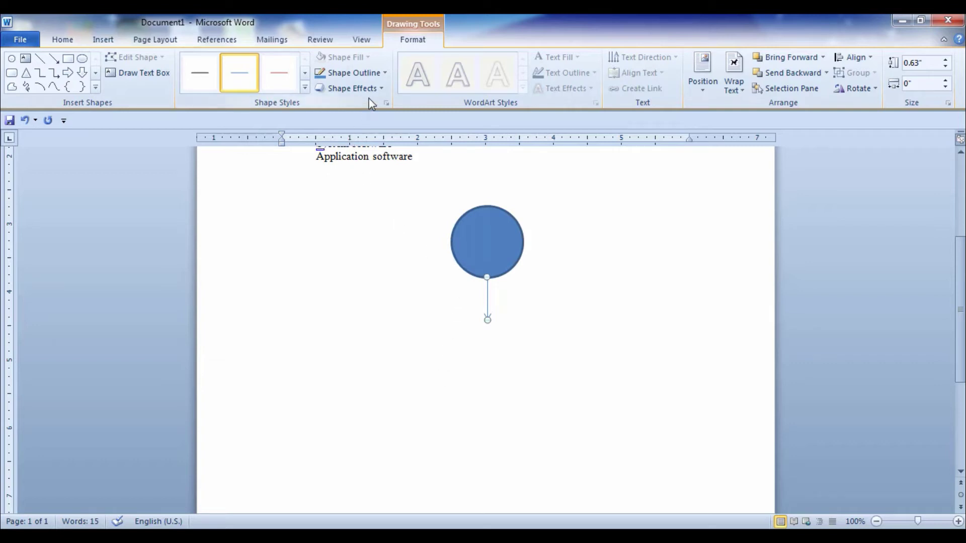
# Set the outline weight of the arrow below the circle to 3 pt
pyautogui.click(376, 75)
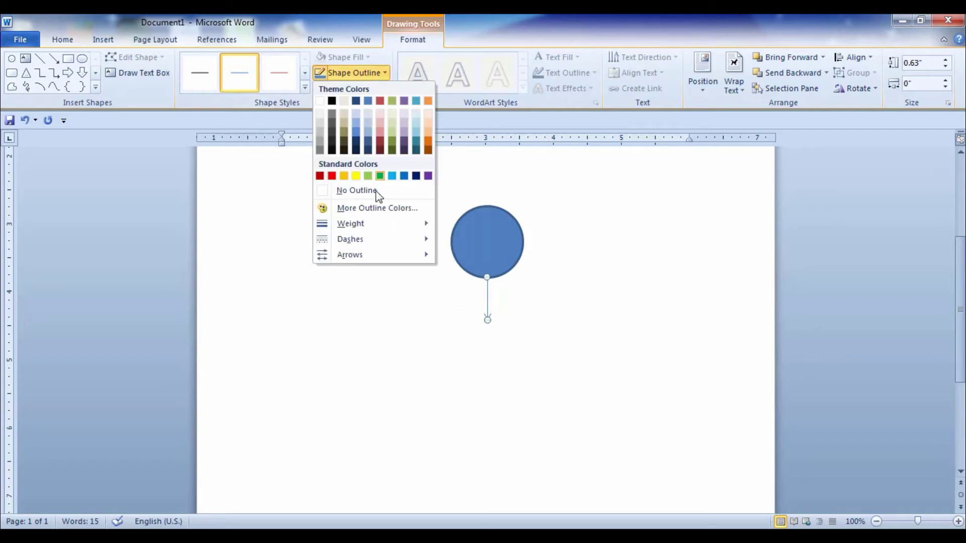
pyautogui.moveTo(384, 225)
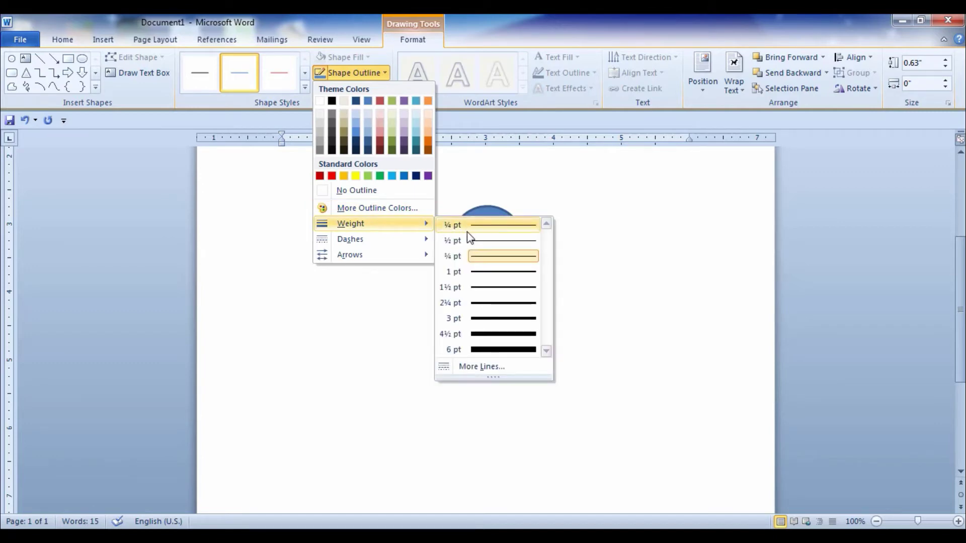
pyautogui.click(490, 318)
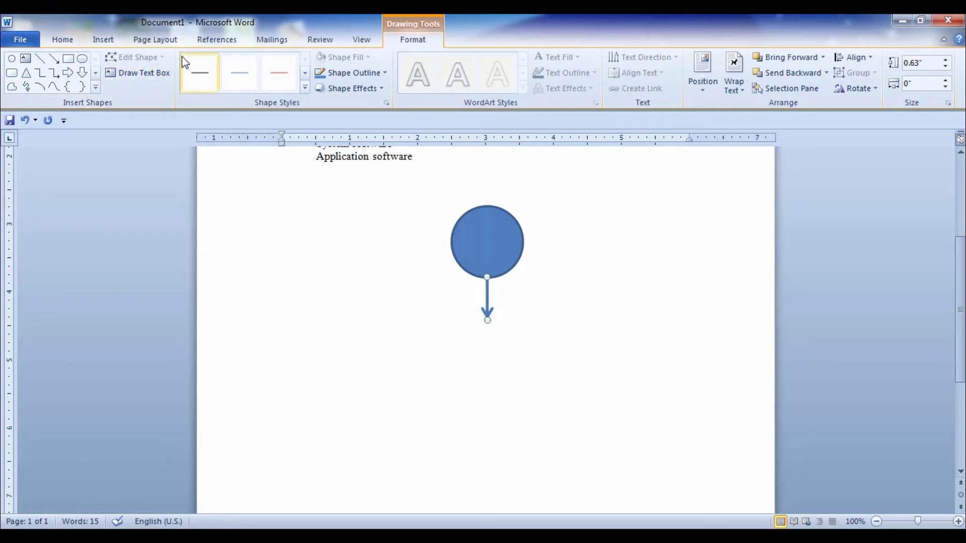
# Draw a flowchart data parallelogram about 2.84" wide and 0.49" high below the arrow
pyautogui.click(103, 40)
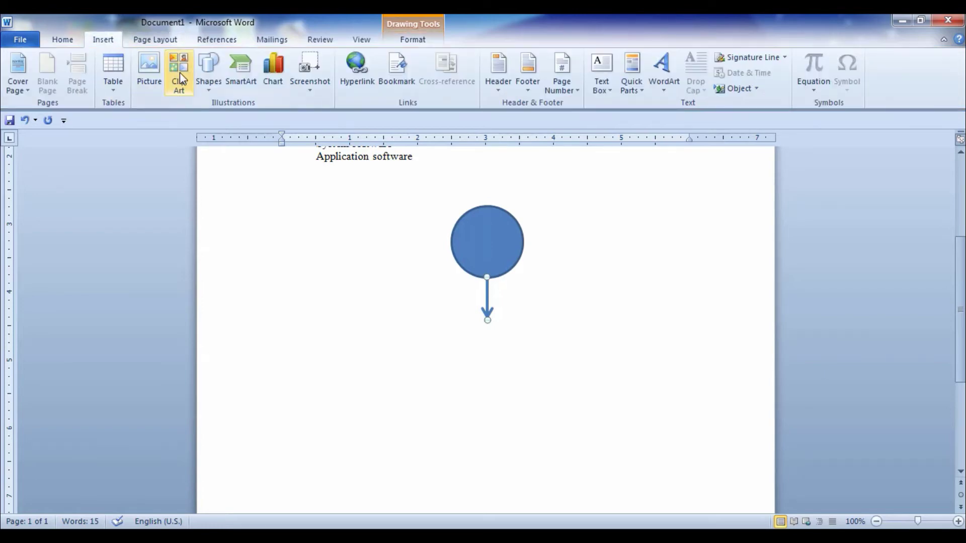
pyautogui.click(203, 83)
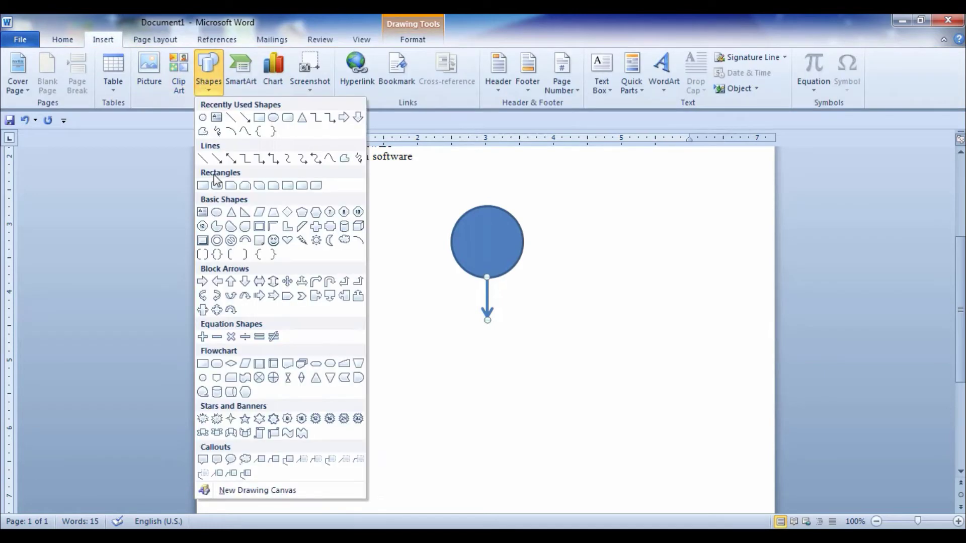
pyautogui.click(246, 365)
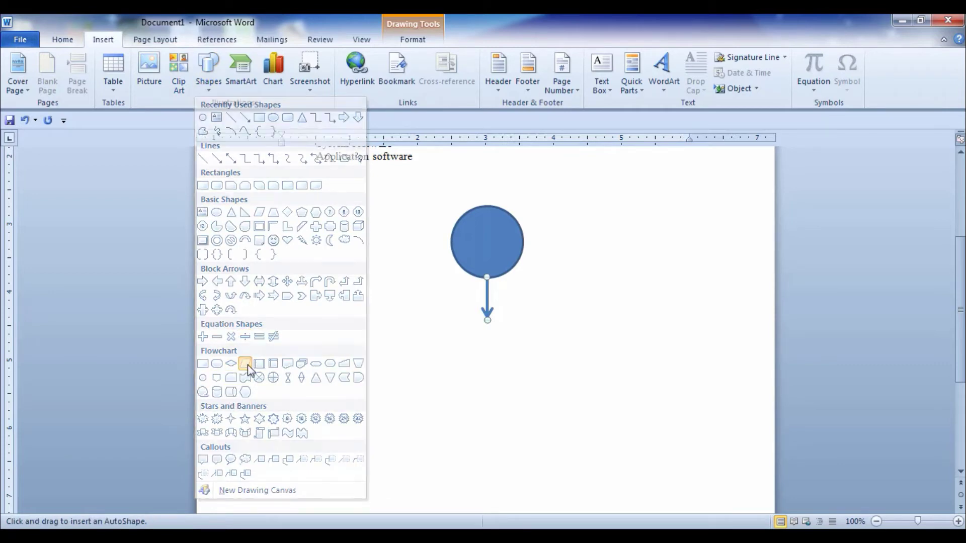
pyautogui.moveTo(400, 330); pyautogui.dragTo(593, 362)
# Move the parallelogram so it is centred under the circle, just below the arrow tip
pyautogui.moveTo(525, 357); pyautogui.dragTo(514, 348)
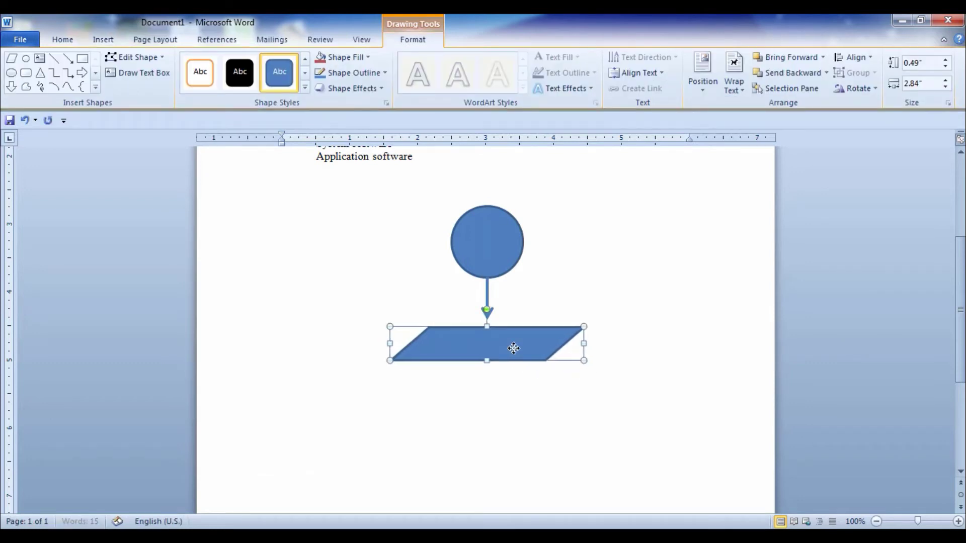
pyautogui.press('Up')
pyautogui.press('Up')
pyautogui.press('Up')
pyautogui.press('Up')
pyautogui.press('Up')
pyautogui.press('Up')
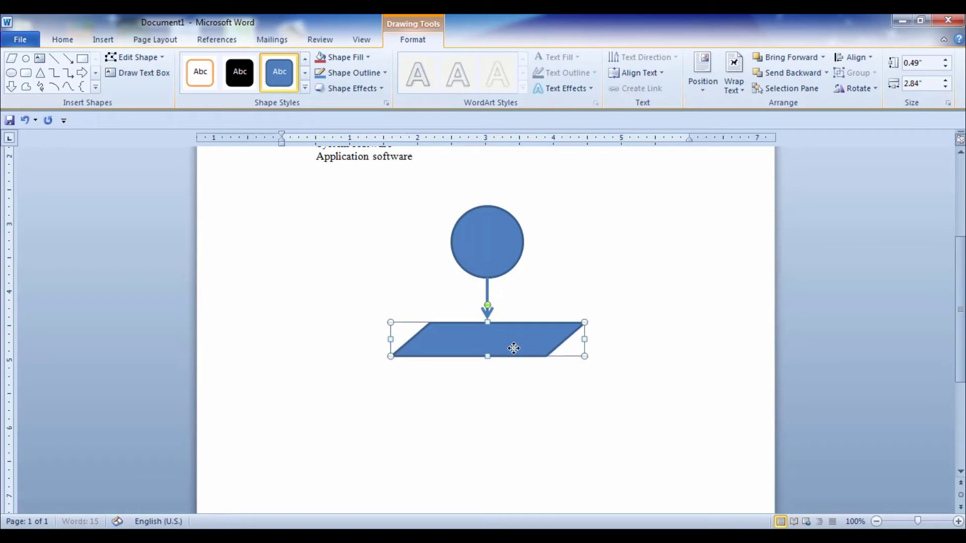
pyautogui.click(519, 376)
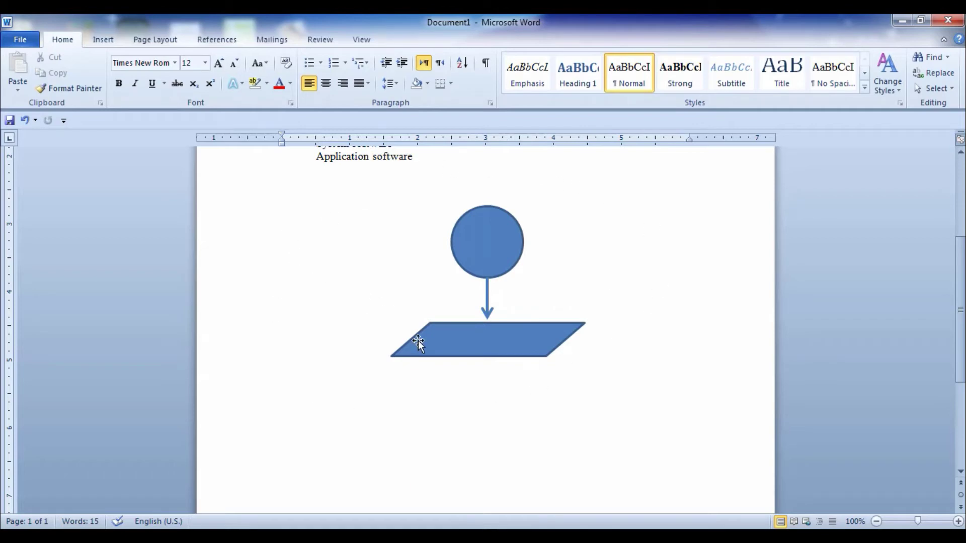
# Add the text "Start" inside the circle
pyautogui.rightClick(488, 250)
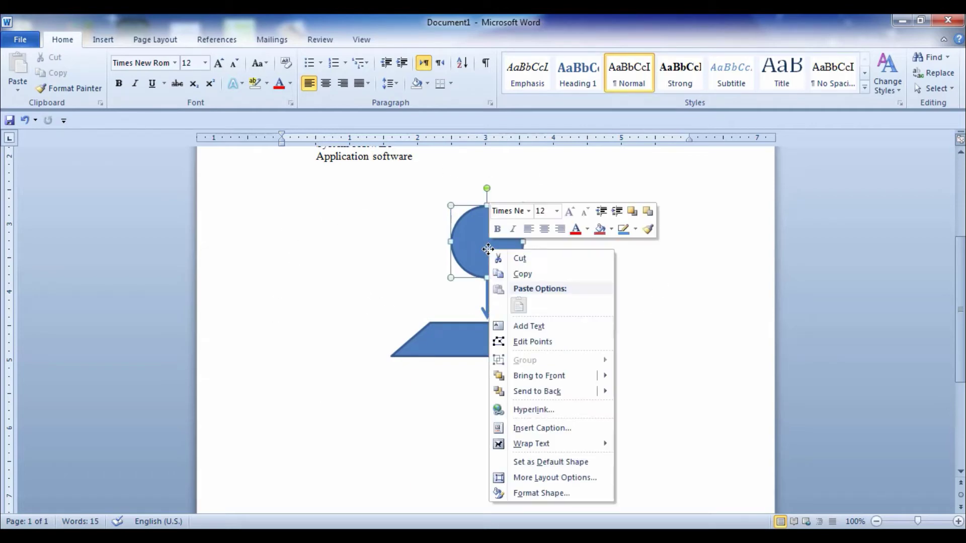
pyautogui.click(524, 325)
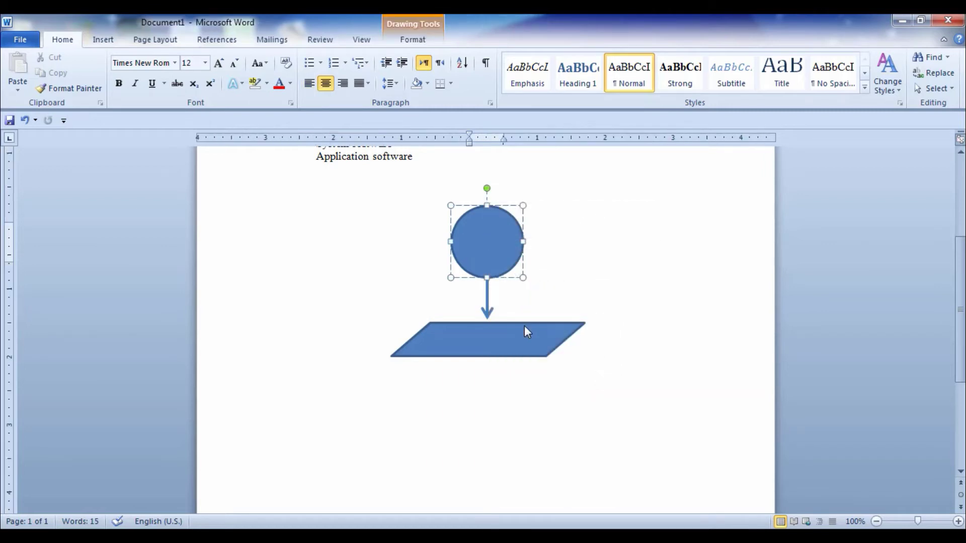
pyautogui.write('Start')
# Add the text "Enter First Value" inside the parallelogram
pyautogui.click(509, 334)
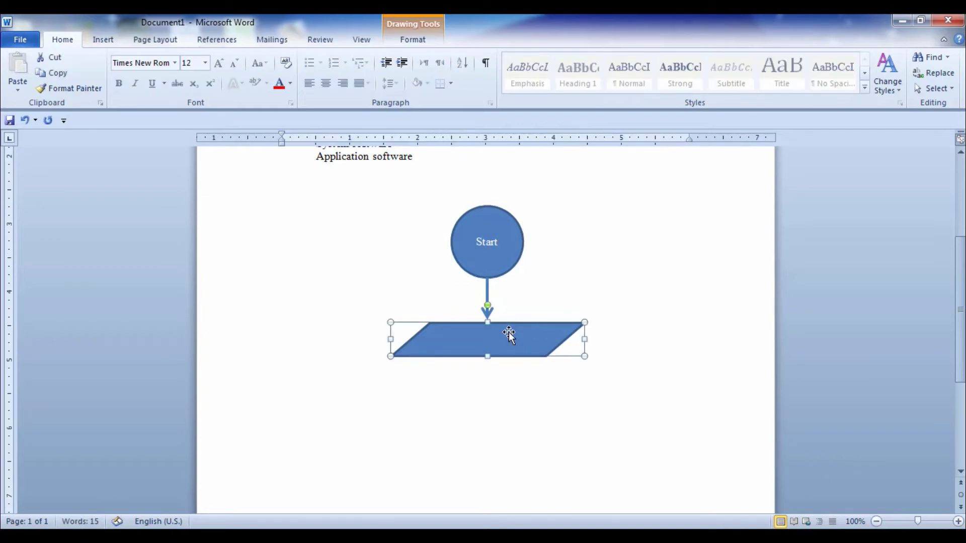
pyautogui.rightClick(507, 336)
pyautogui.click(521, 338)
pyautogui.rightClick(520, 338)
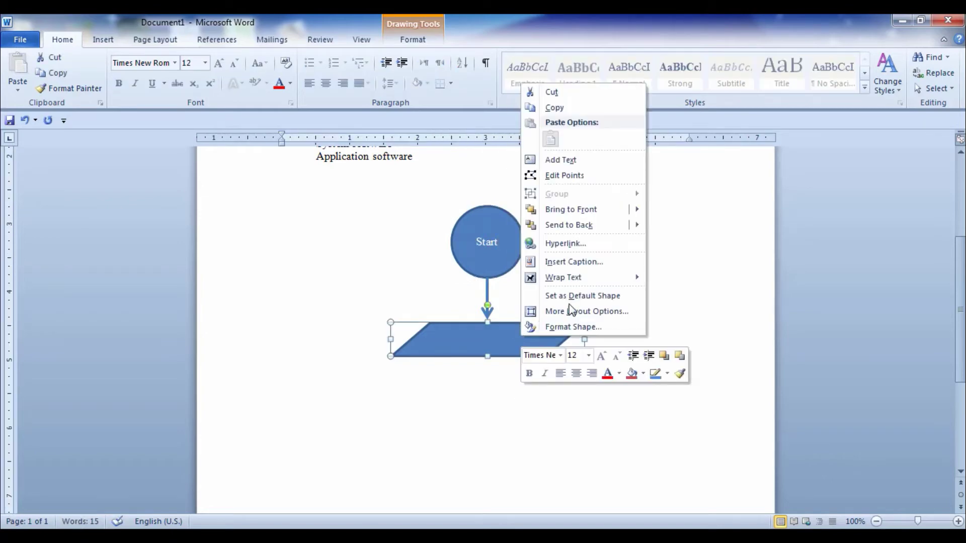
pyautogui.click(567, 159)
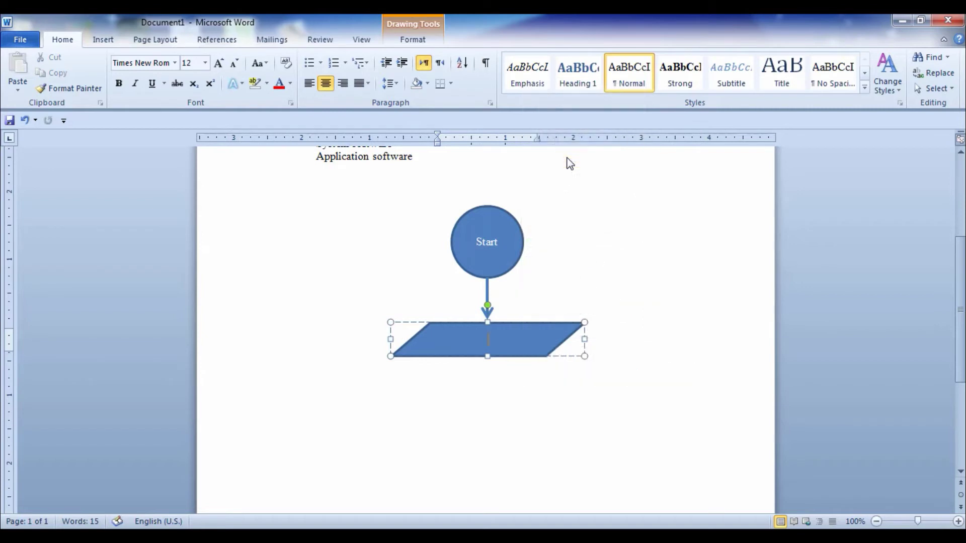
pyautogui.write('Enter First Value')
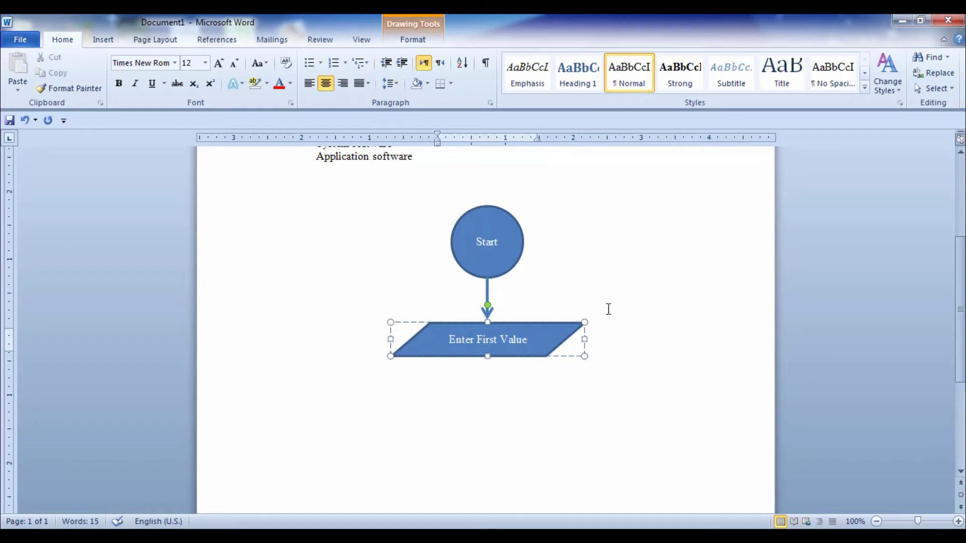
pyautogui.click(669, 309)
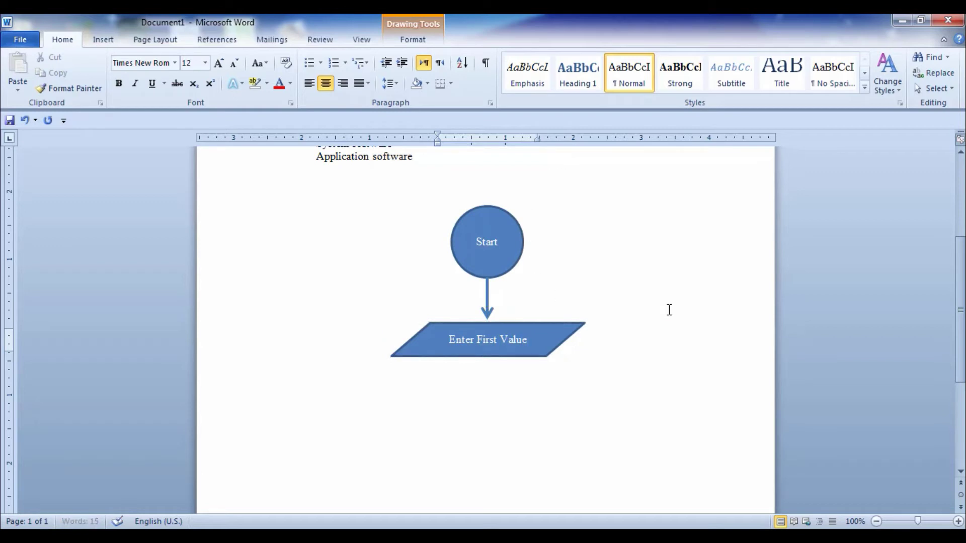
# Group the Start circle, the arrow and the Enter First Value parallelogram into one object
pyautogui.click(508, 271)
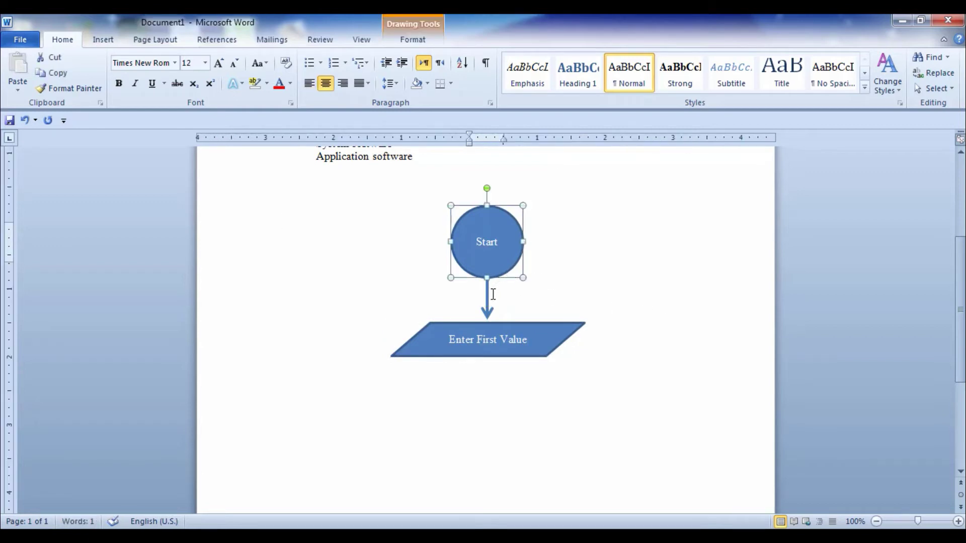
pyautogui.keyDown('shift'); pyautogui.click(488, 297); pyautogui.keyUp('shift')
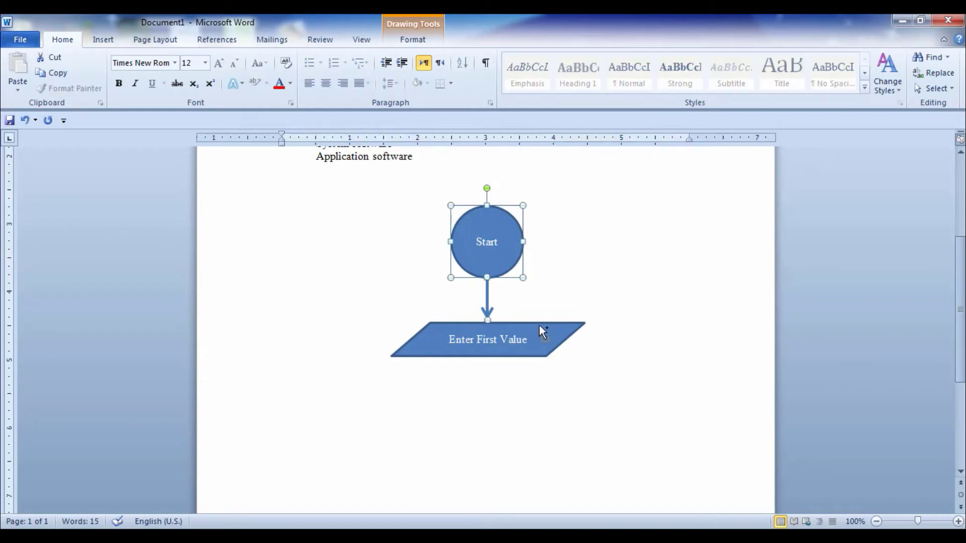
pyautogui.keyDown('shift'); pyautogui.click(539, 328); pyautogui.keyUp('shift')
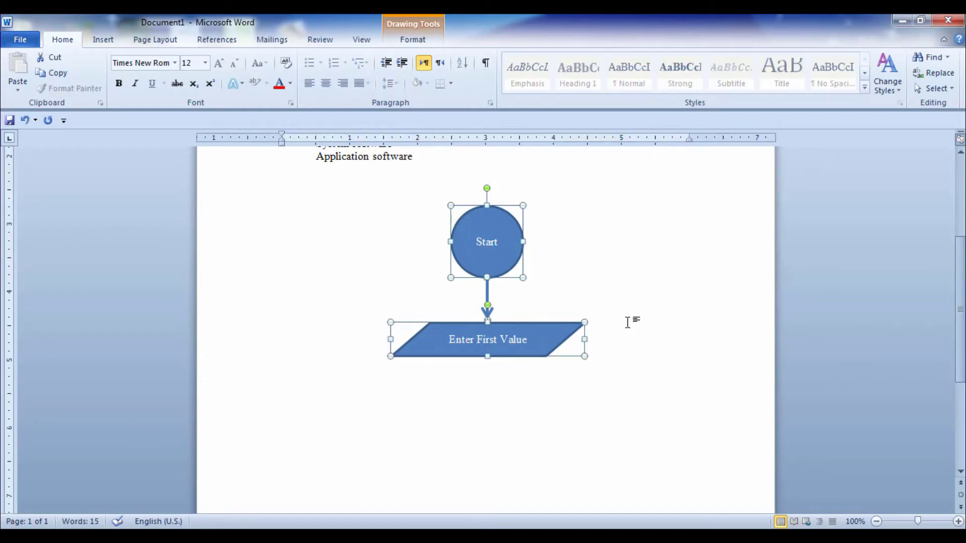
pyautogui.click(404, 37)
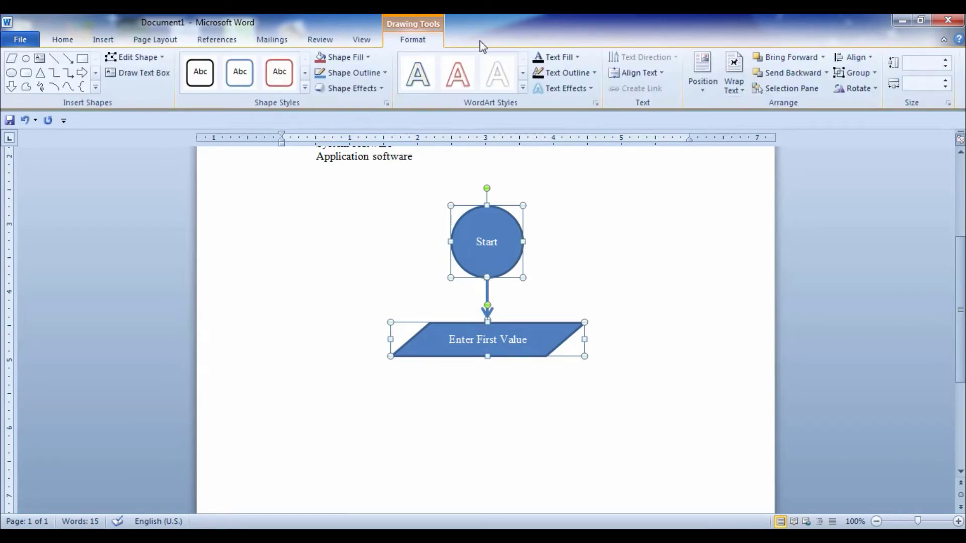
pyautogui.click(848, 76)
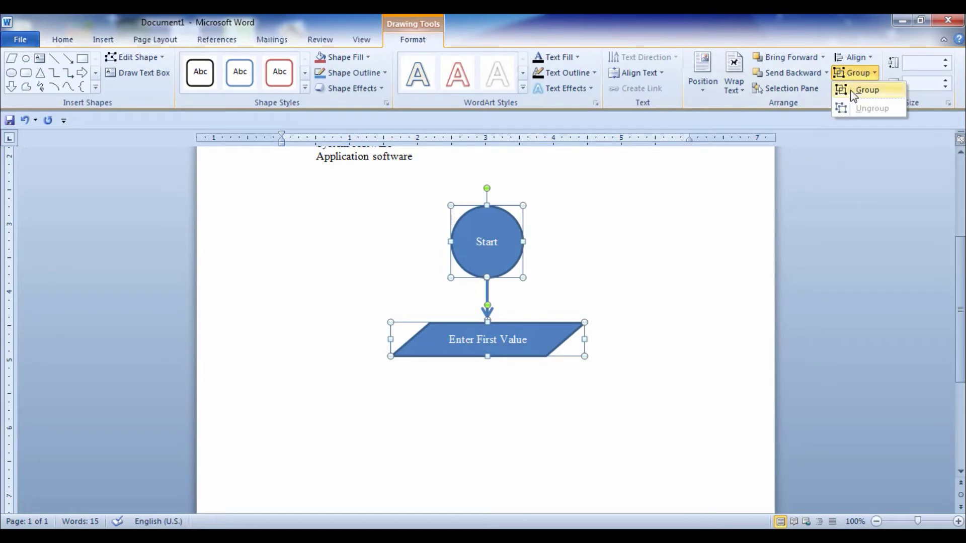
pyautogui.click(851, 91)
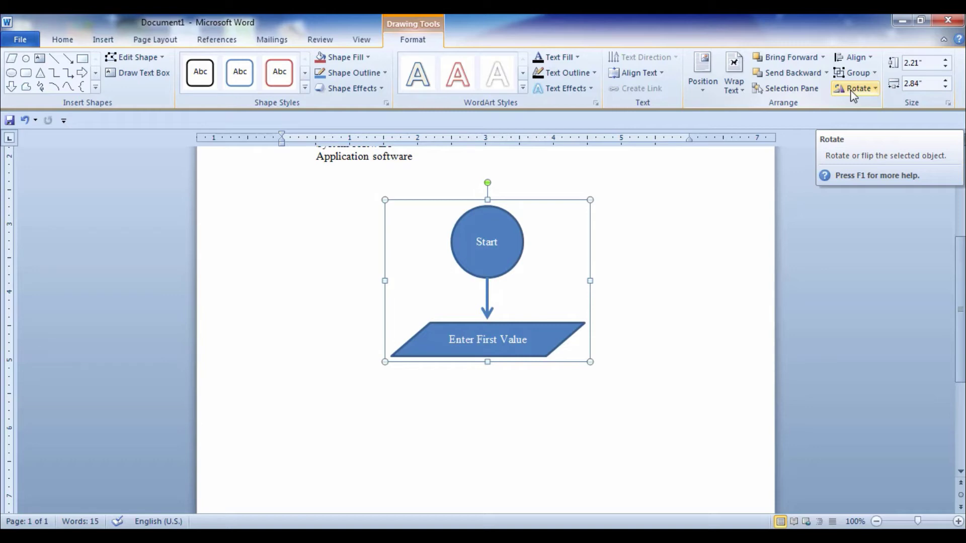
# Move the grouped flowchart slightly to the left and up below the Software list
pyautogui.click(423, 220)
pyautogui.click(503, 238)
pyautogui.moveTo(502, 238); pyautogui.dragTo(478, 290)
pyautogui.click(539, 343)
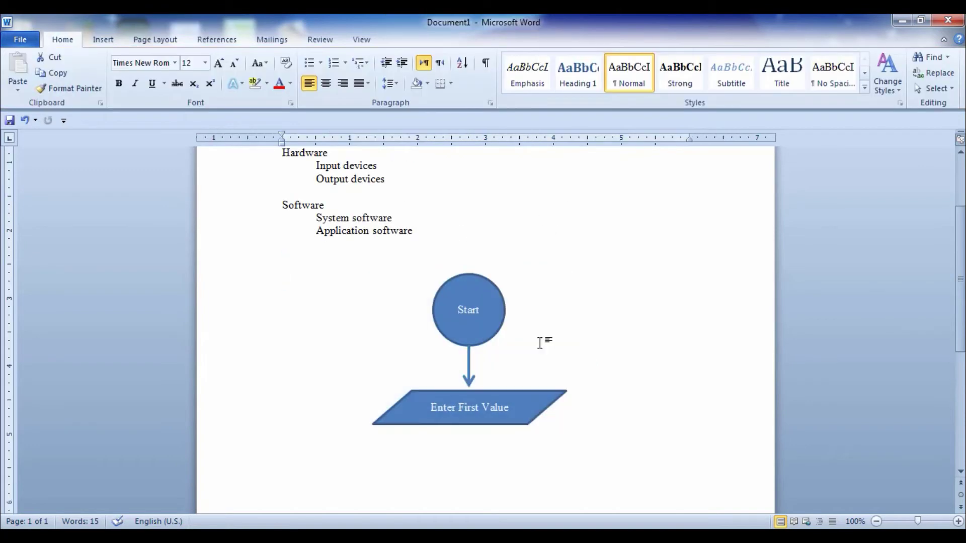
# Delete the grouped flowchart from the document
pyautogui.click(545, 394)
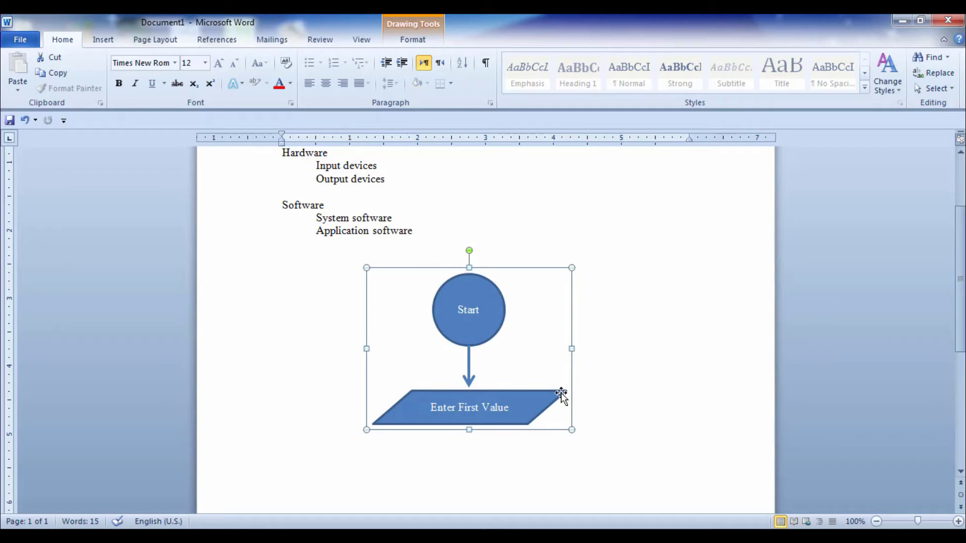
pyautogui.click(511, 381)
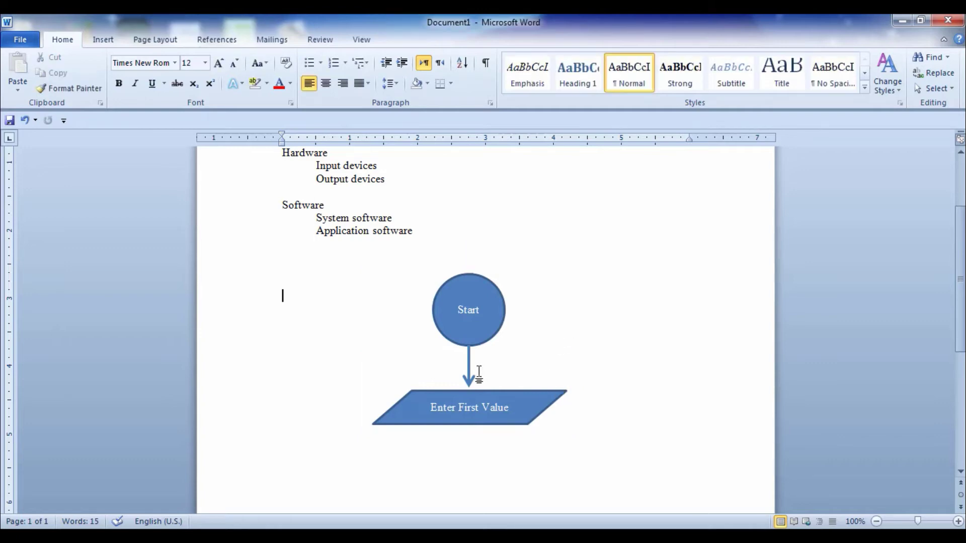
pyautogui.click(477, 373)
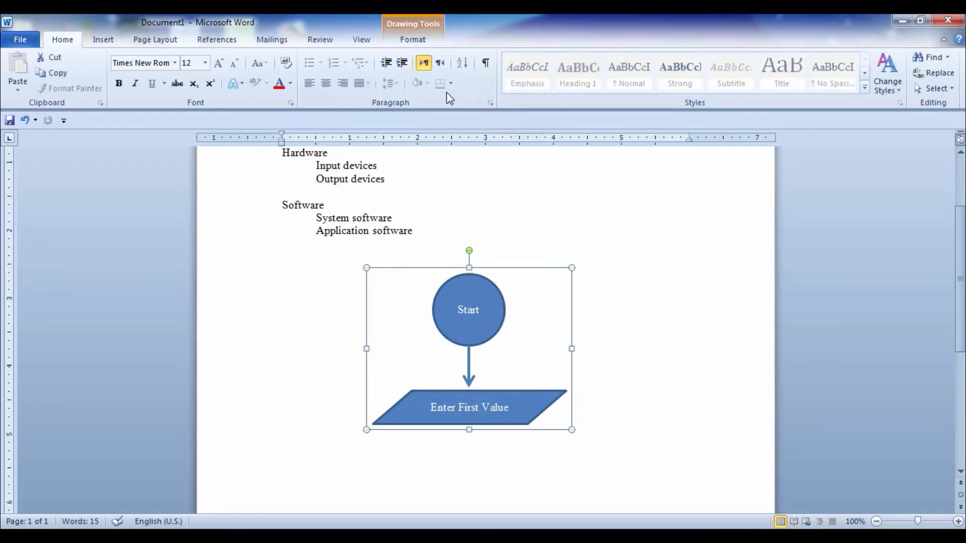
pyautogui.click(419, 43)
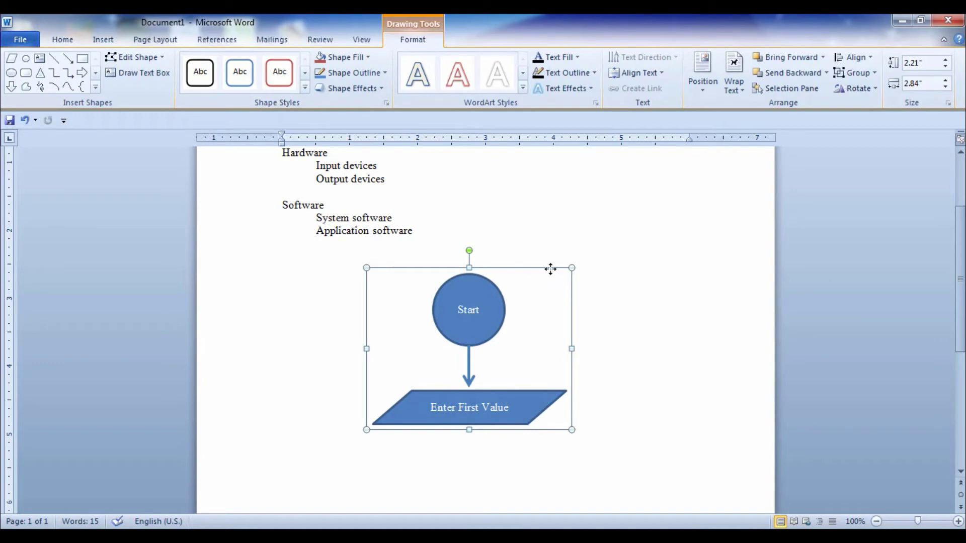
pyautogui.press('Delete')
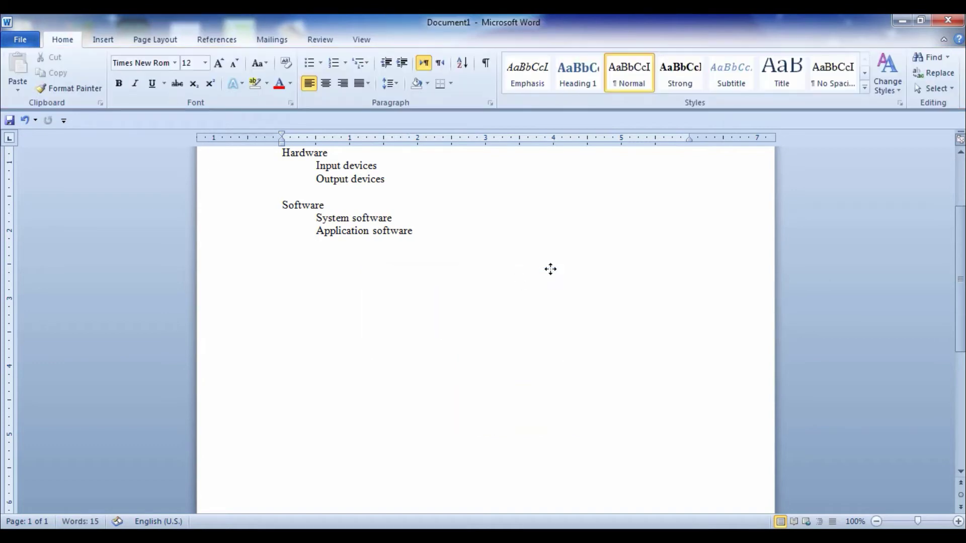
# Draw a parallelogram about 3.4" wide and 0.8" high below the Software list and apply the flat blue style with white outline and shadow
pyautogui.click(116, 43)
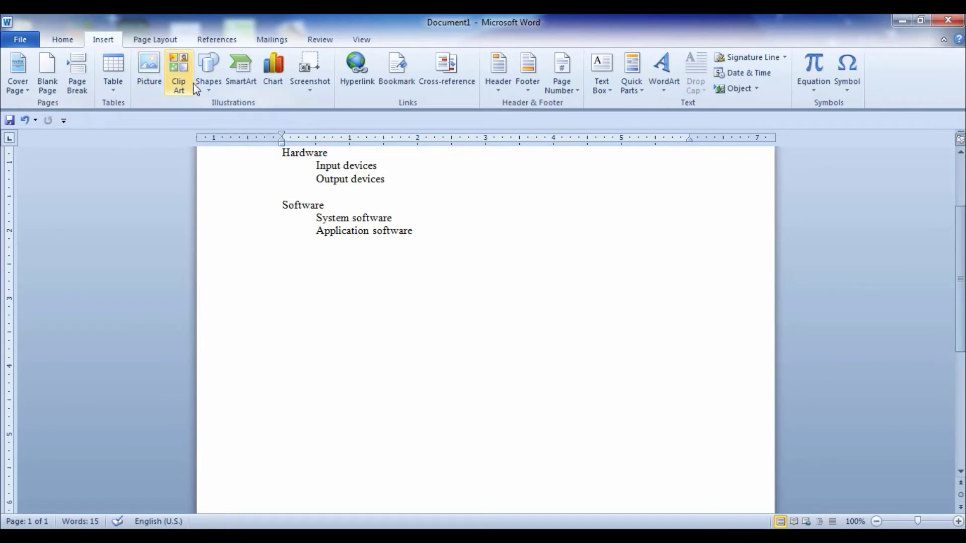
pyautogui.click(207, 85)
pyautogui.click(202, 117)
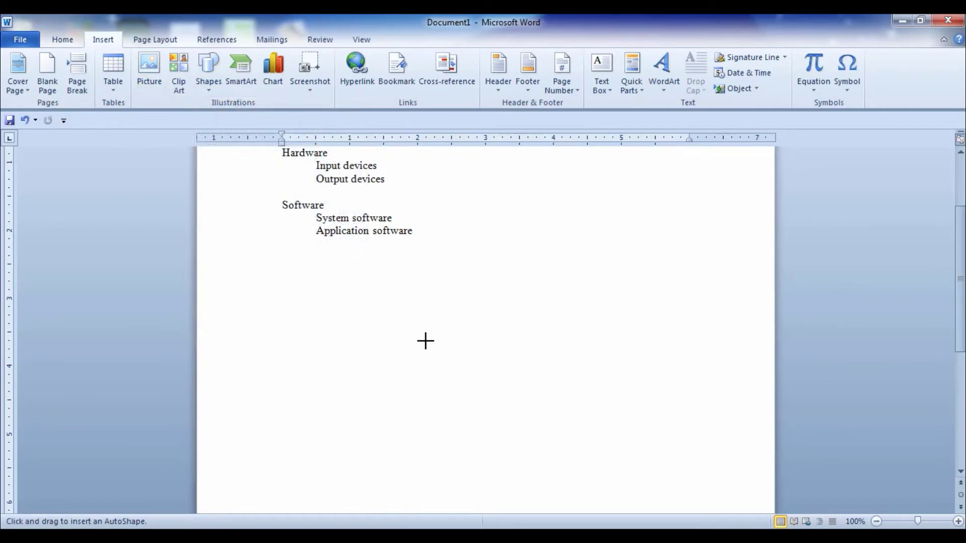
pyautogui.moveTo(424, 341)
pyautogui.mouseDown()
pyautogui.moveTo(601, 414)
pyautogui.moveTo(656, 396)
pyautogui.mouseUp()
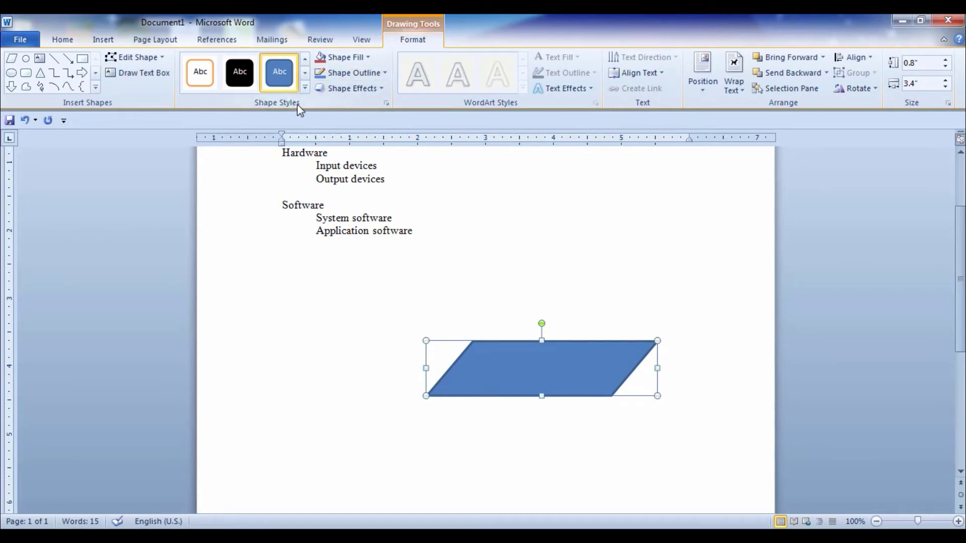
pyautogui.click(305, 88)
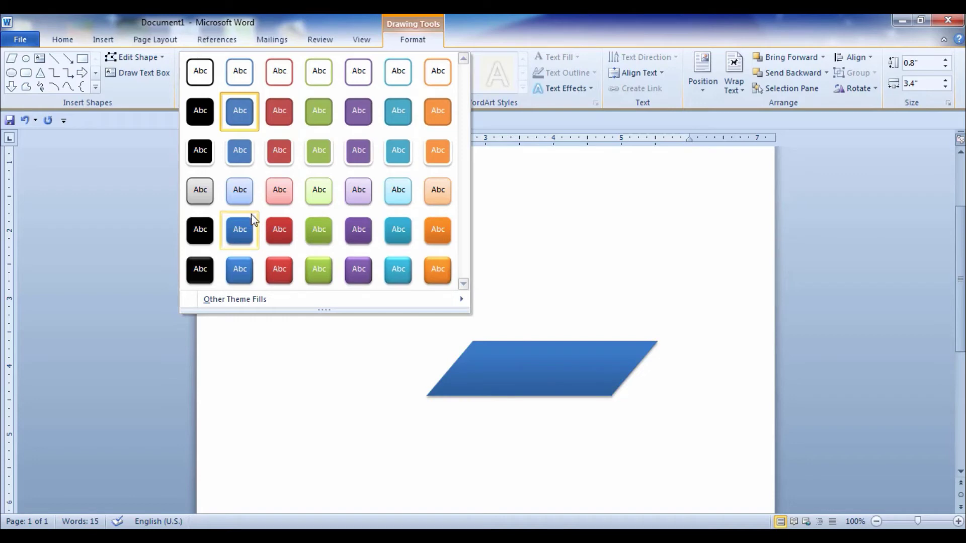
pyautogui.click(241, 156)
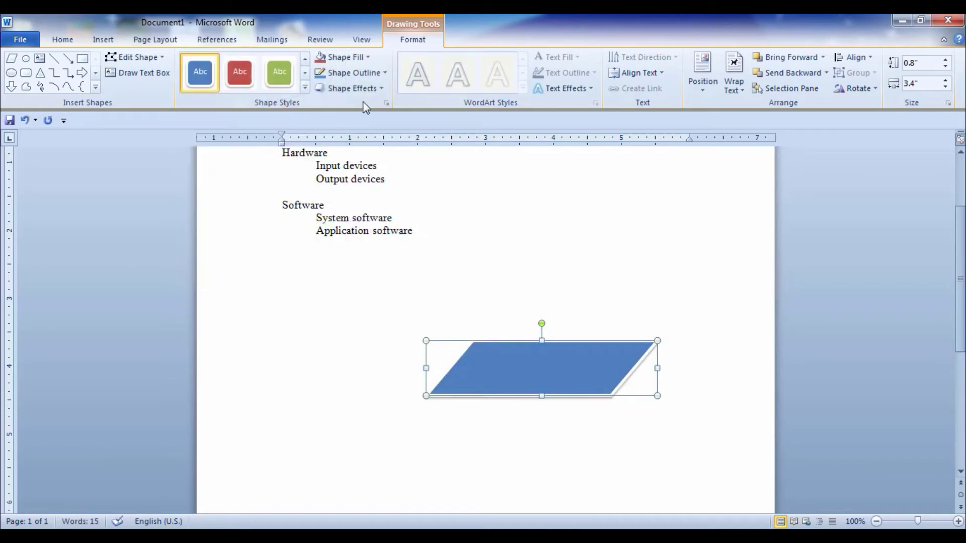
# Fill the parallelogram with the Desert.jpg picture from the Sample Pictures folder
pyautogui.click(363, 59)
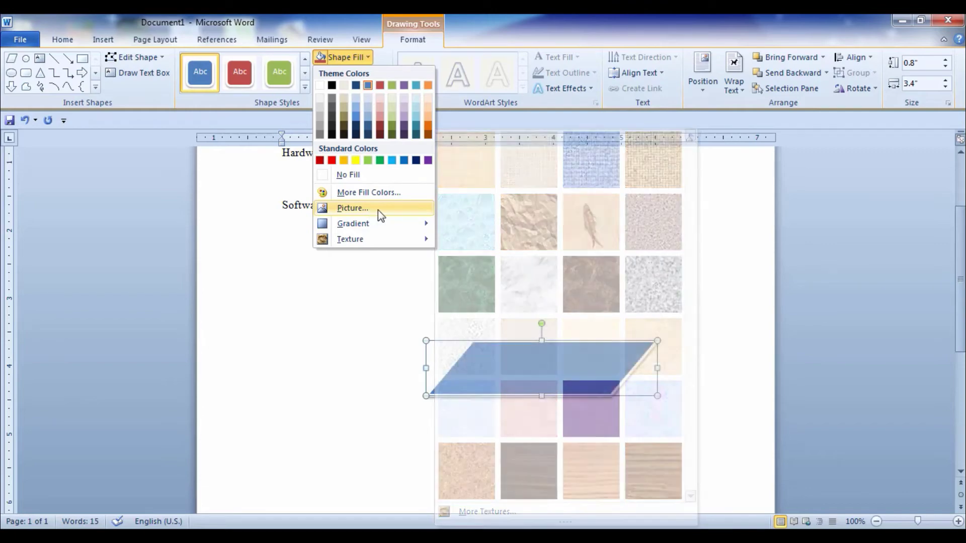
pyautogui.click(388, 210)
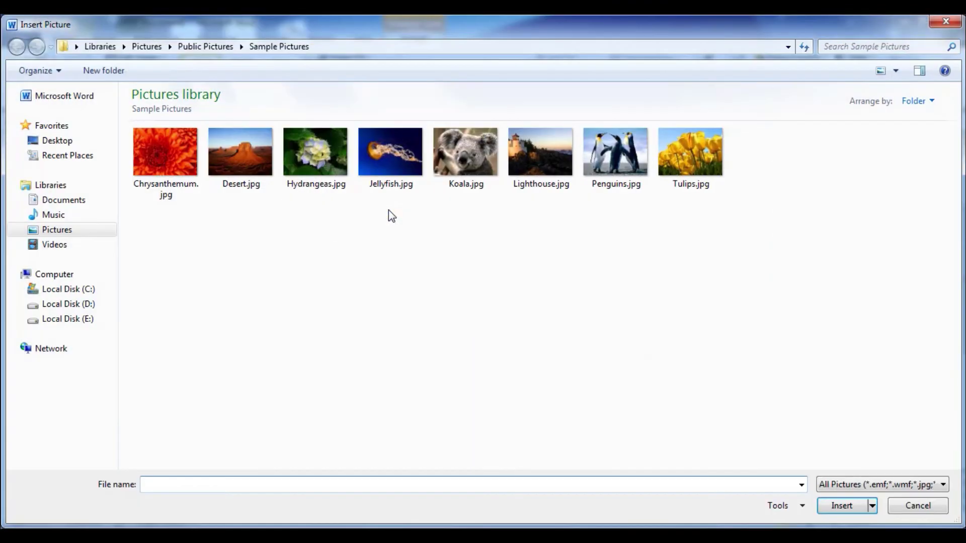
pyautogui.doubleClick(227, 145)
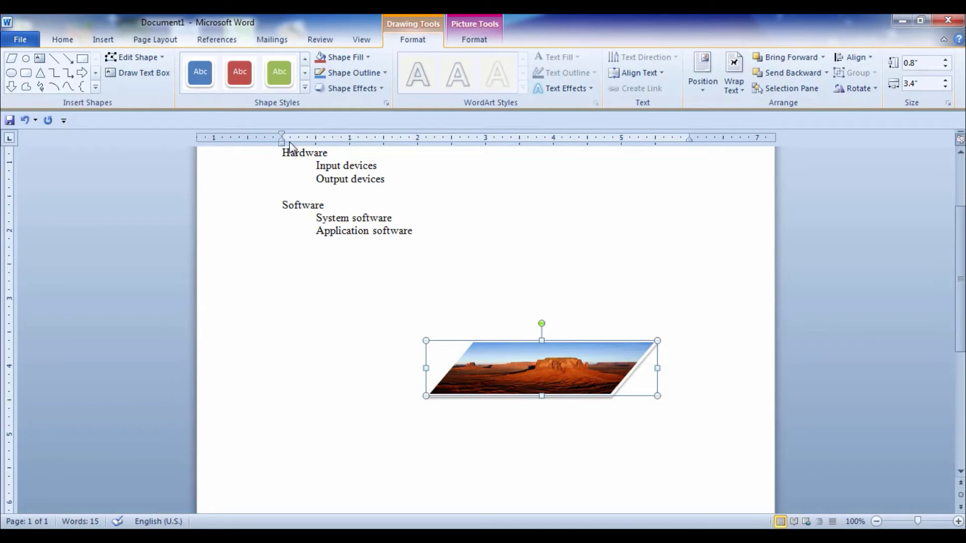
# Replace the parallelogram's picture fill with the light-variation gradient that fades from blue at the top to pale at the bottom
pyautogui.click(364, 57)
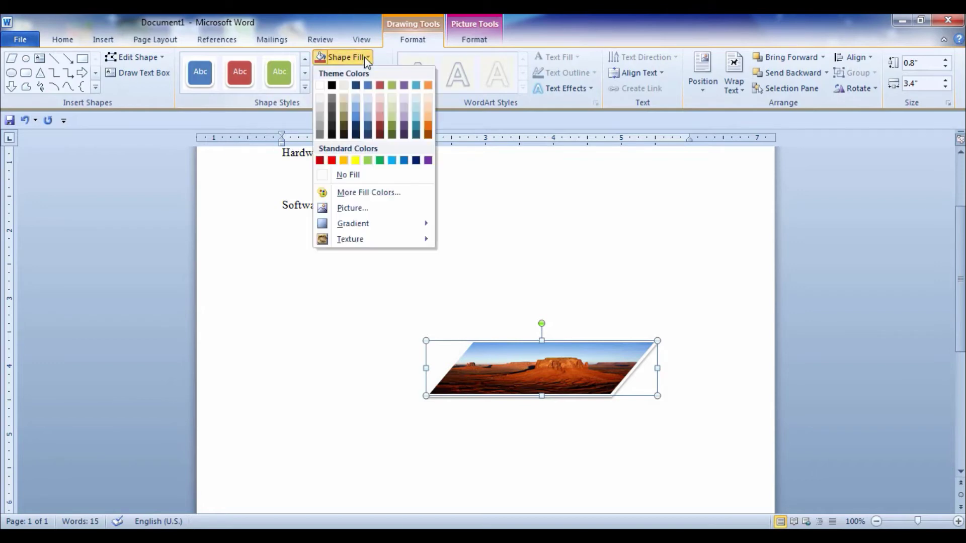
pyautogui.moveTo(398, 223)
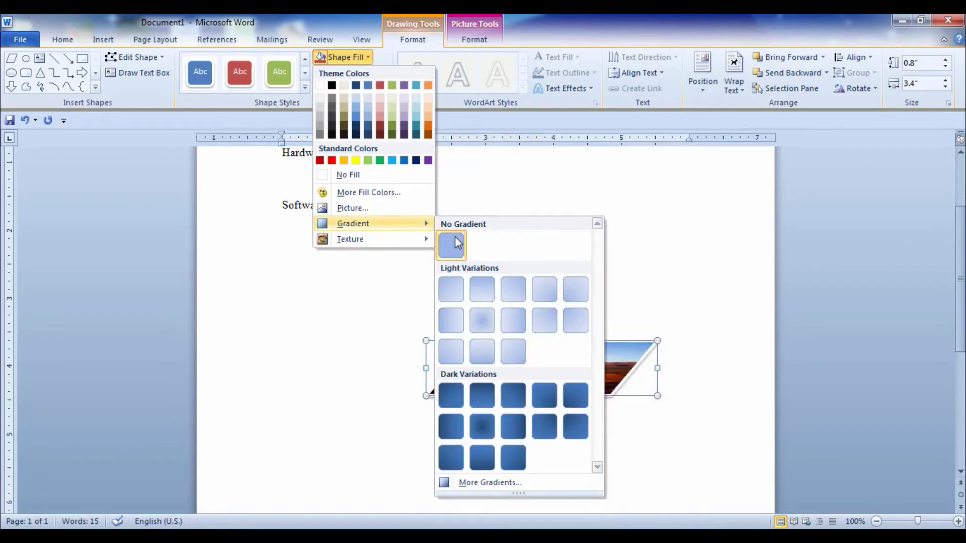
pyautogui.click(490, 291)
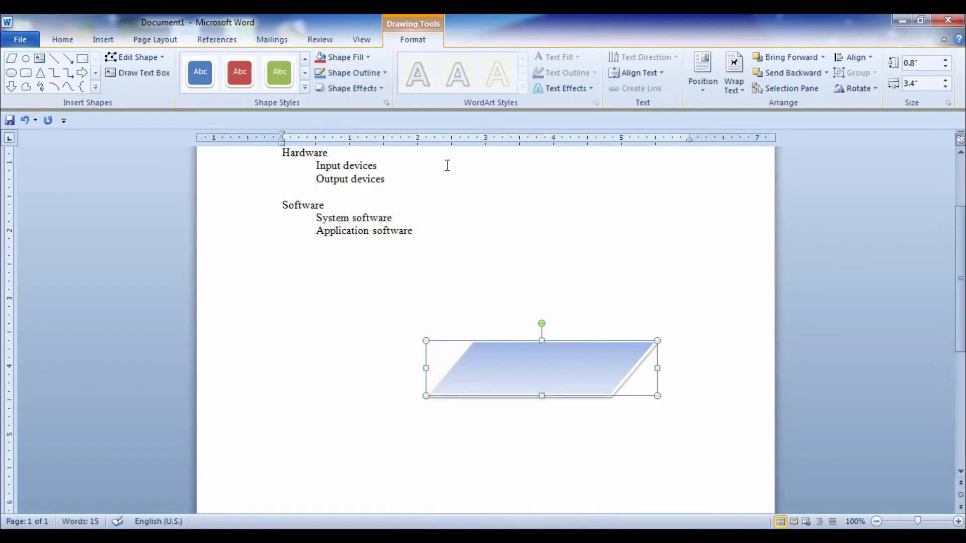
# Change the parallelogram's fill to the light blue water-droplet texture
pyautogui.click(367, 74)
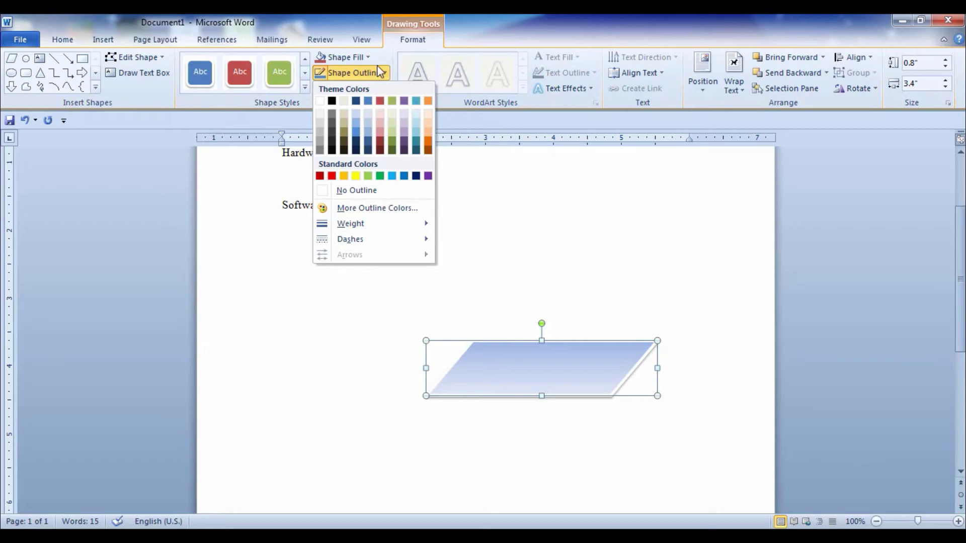
pyautogui.click(360, 59)
pyautogui.moveTo(420, 237)
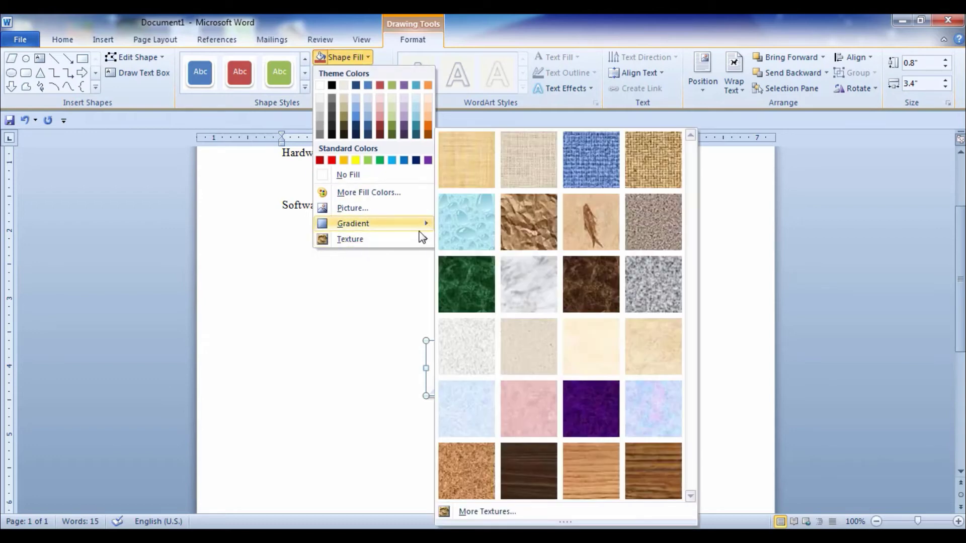
pyautogui.click(455, 237)
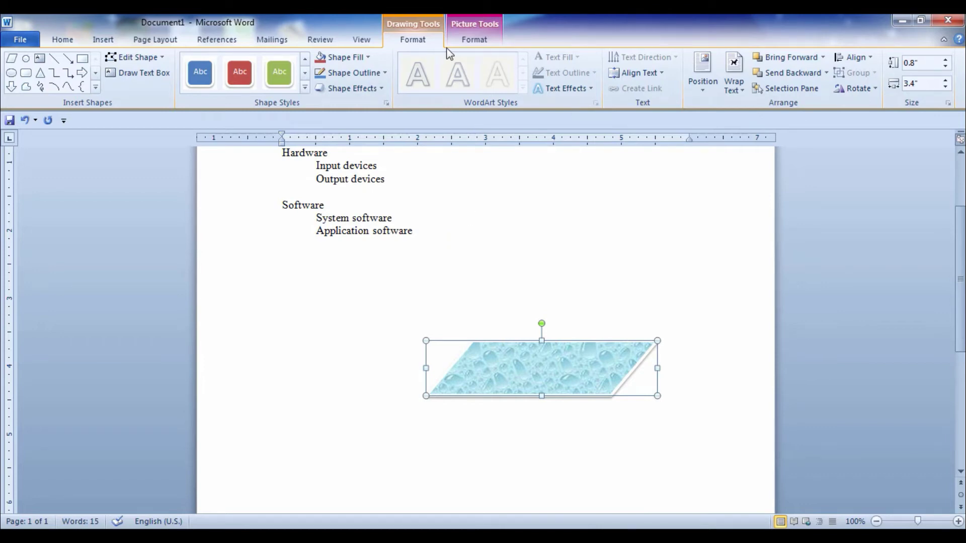
pyautogui.click(380, 89)
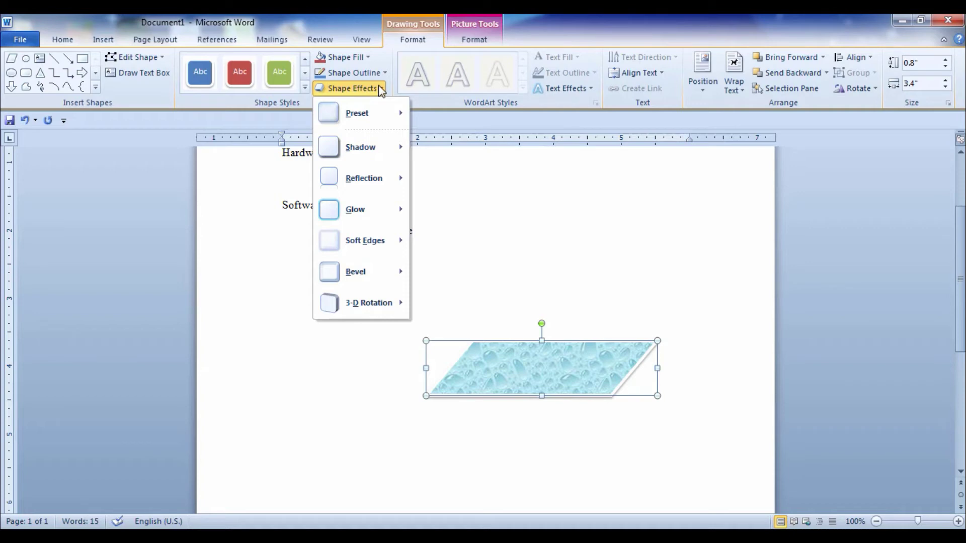
pyautogui.click(426, 104)
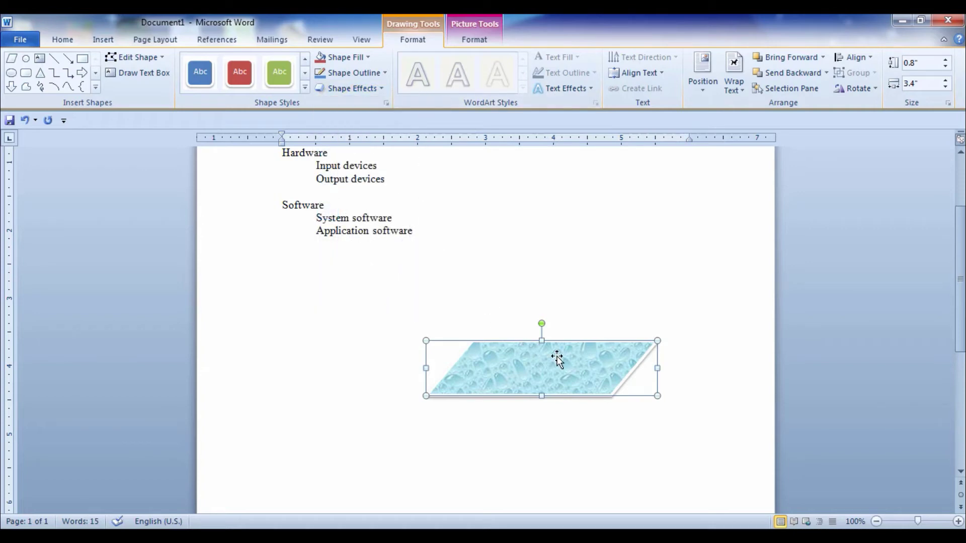
pyautogui.click(470, 40)
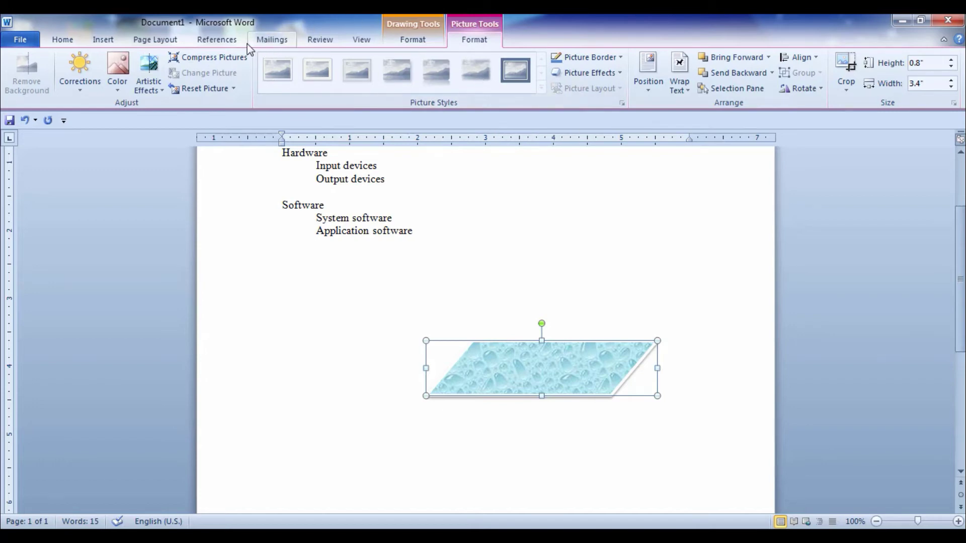
# Draw a rectangle about 1.82" wide and 0.87" high above the parallelogram and rotate it counterclockwise to a steep tilt
pyautogui.click(103, 40)
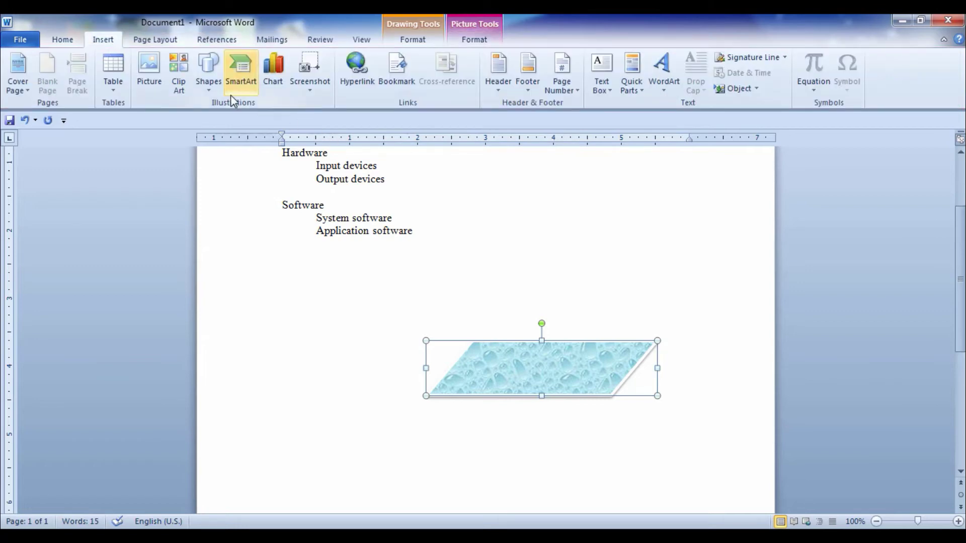
pyautogui.click(213, 87)
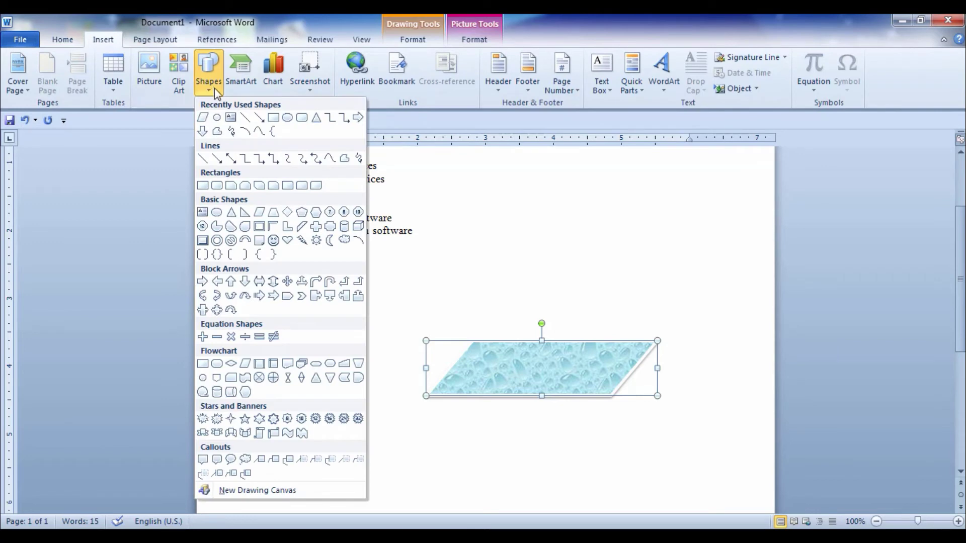
pyautogui.click(273, 117)
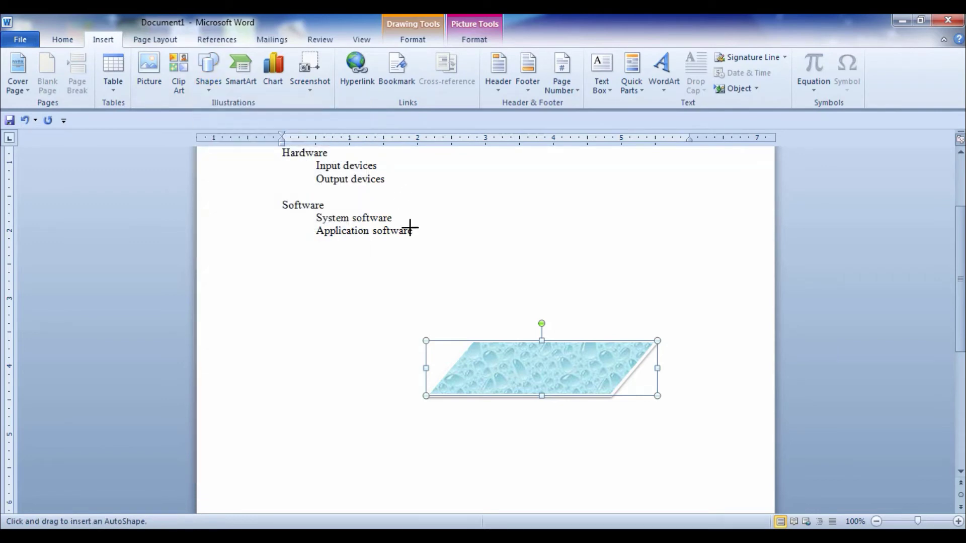
pyautogui.moveTo(574, 233); pyautogui.dragTo(698, 291)
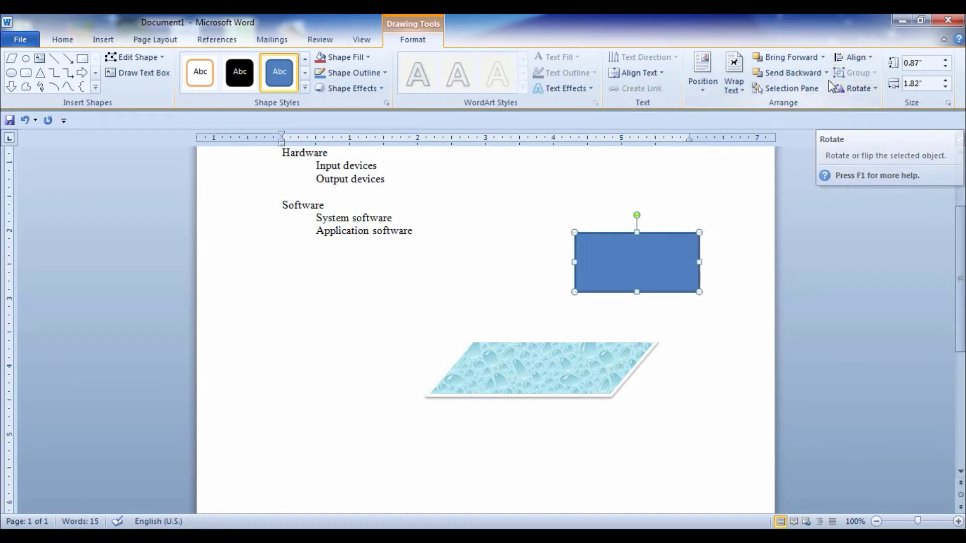
pyautogui.moveTo(638, 215); pyautogui.dragTo(586, 218)
pyautogui.click(869, 59)
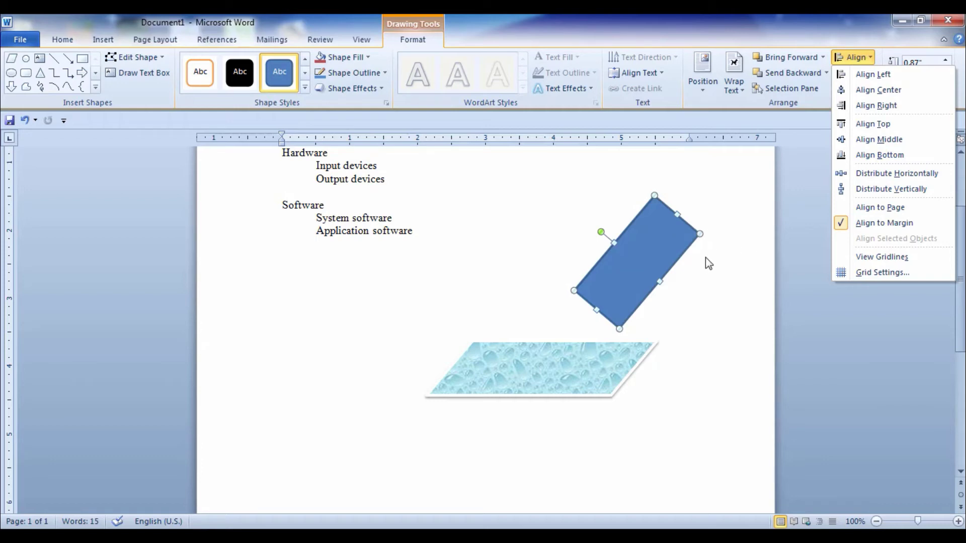
# Delete the tilted rectangle and the textured parallelogram from the document
pyautogui.click(678, 262)
pyautogui.press('Delete')
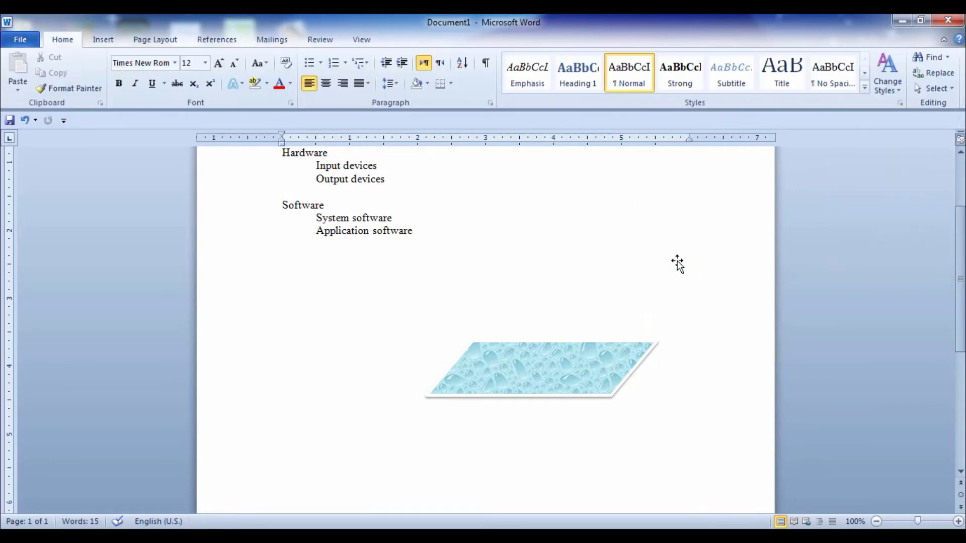
pyautogui.click(594, 346)
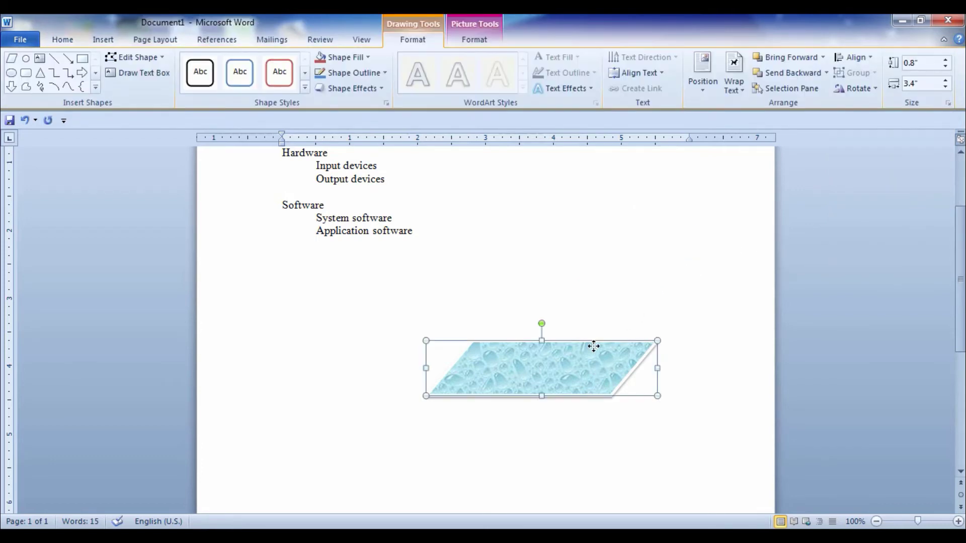
pyautogui.press('Delete')
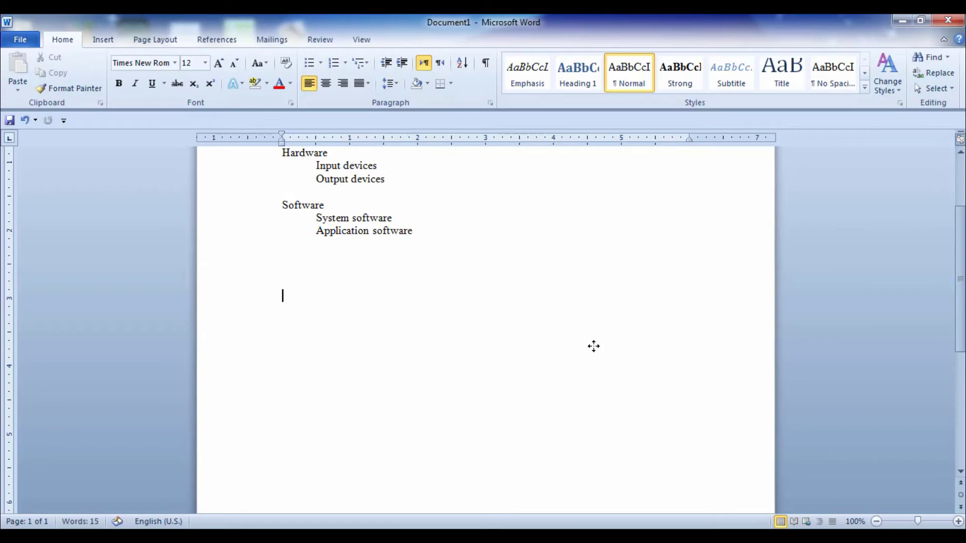
# Examine the Components of Computer outline, highlighting its heading and the Hardware and Software sub-items
pyautogui.click(97, 41)
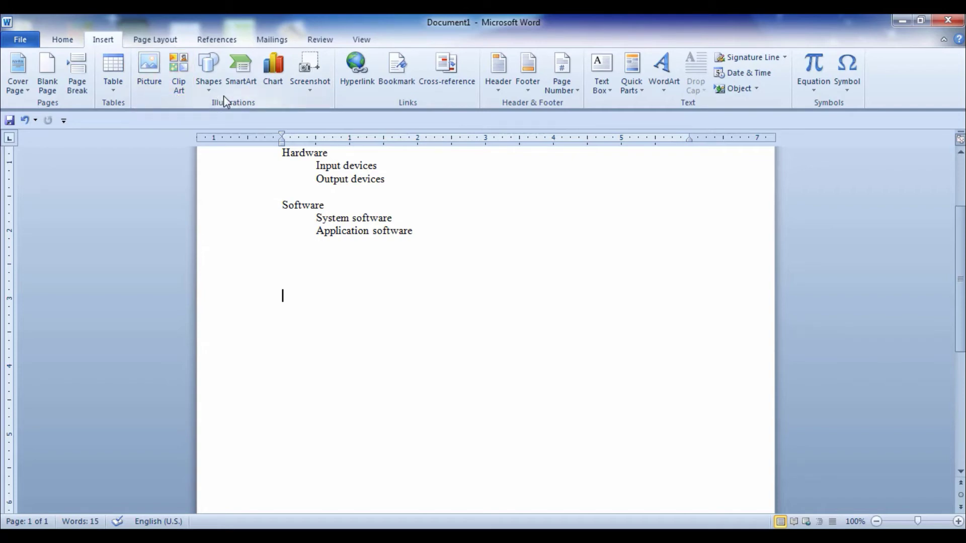
pyautogui.scroll(5, 402, 232)
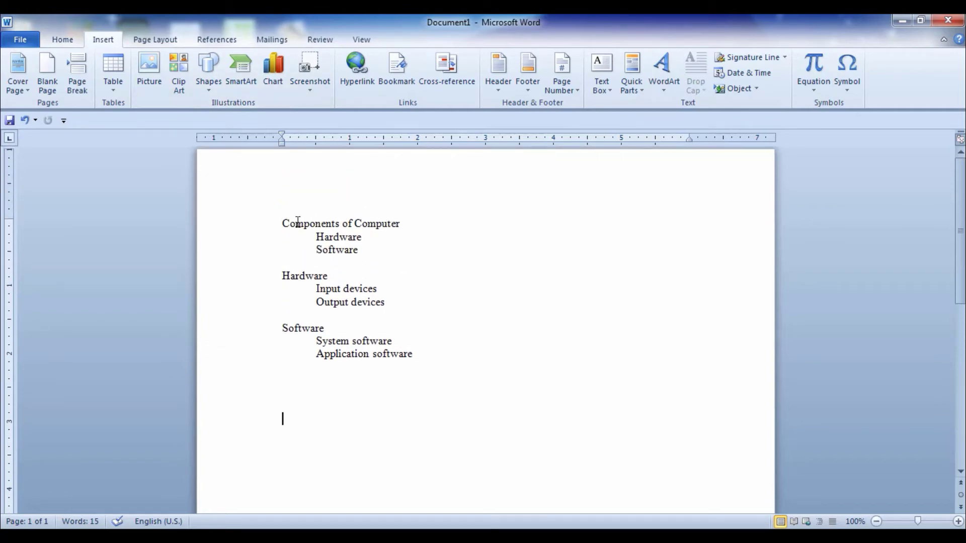
pyautogui.moveTo(282, 224); pyautogui.dragTo(408, 226)
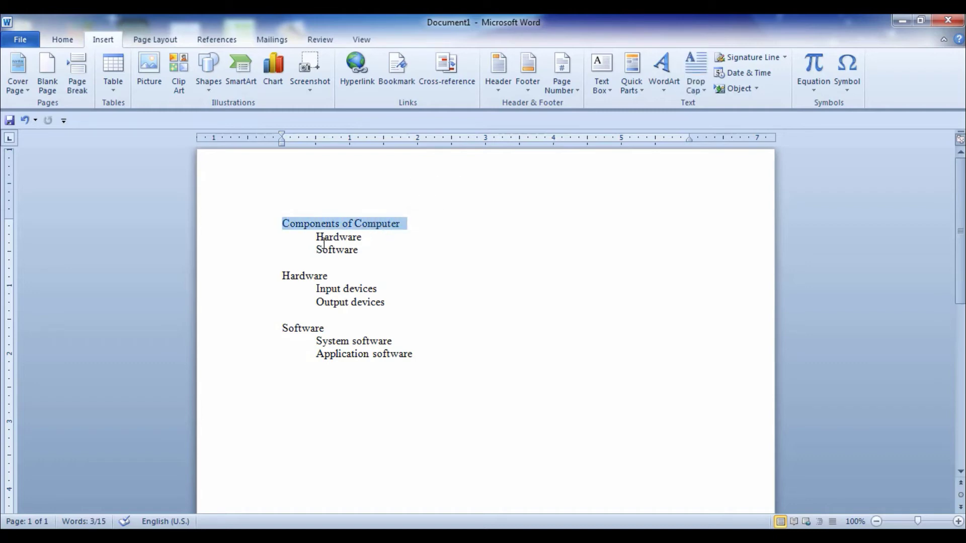
pyautogui.moveTo(316, 237); pyautogui.dragTo(362, 250)
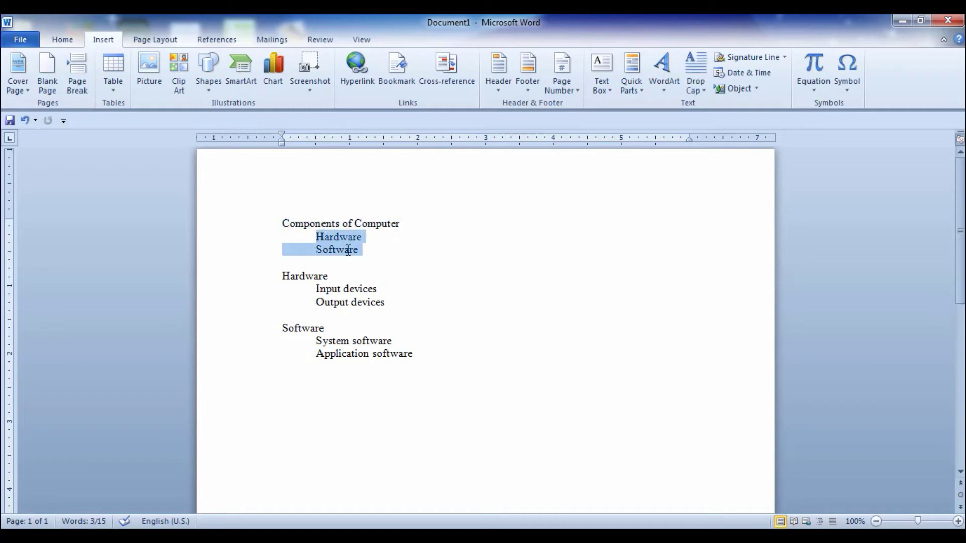
pyautogui.click(314, 287)
pyautogui.moveTo(314, 287); pyautogui.dragTo(342, 288)
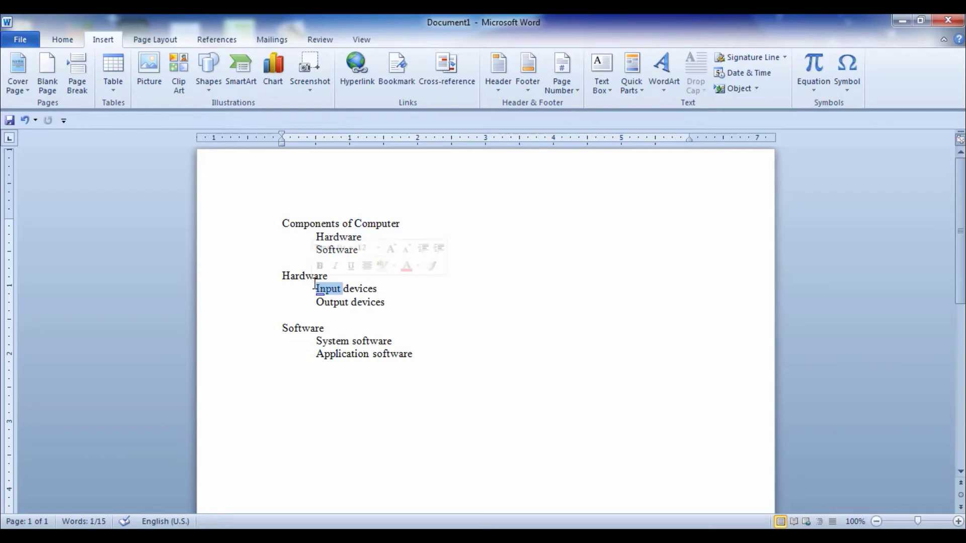
# Insert a Hierarchy List SmartArt graphic after the letter H of the Hardware heading
pyautogui.click(290, 275)
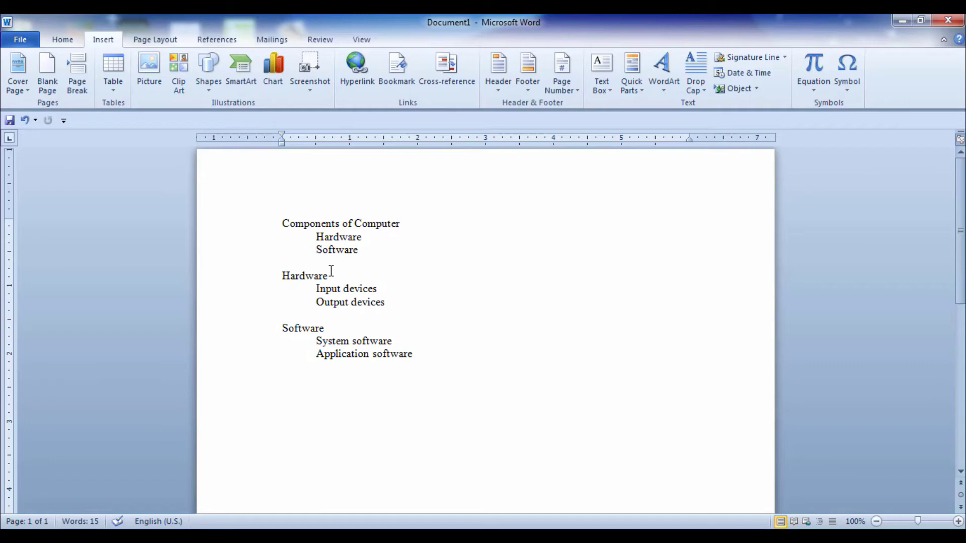
pyautogui.click(241, 80)
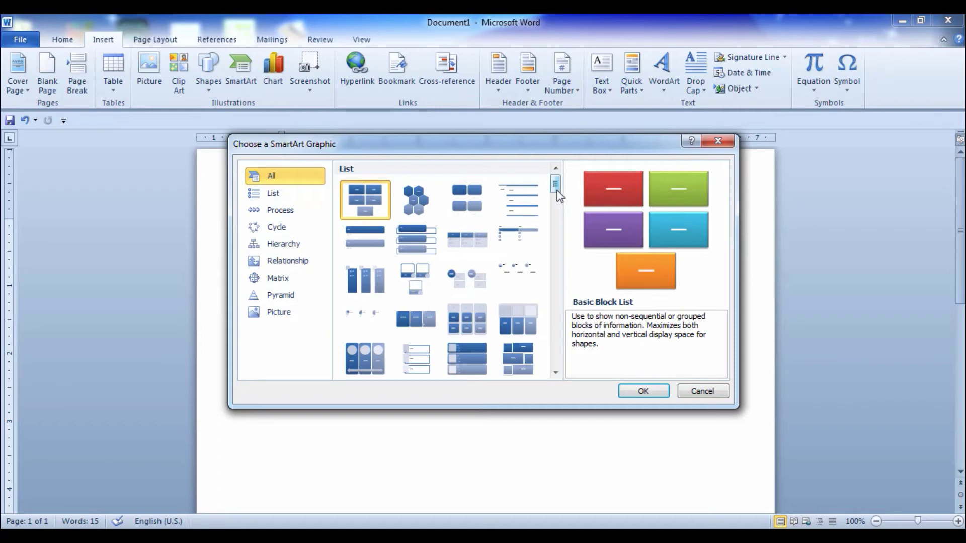
pyautogui.moveTo(557, 190); pyautogui.dragTo(559, 207)
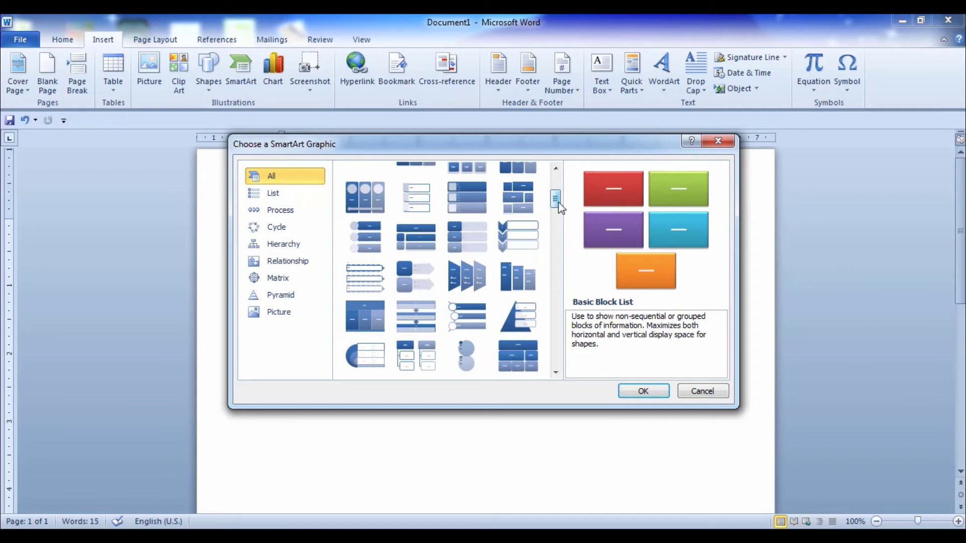
pyautogui.click(417, 348)
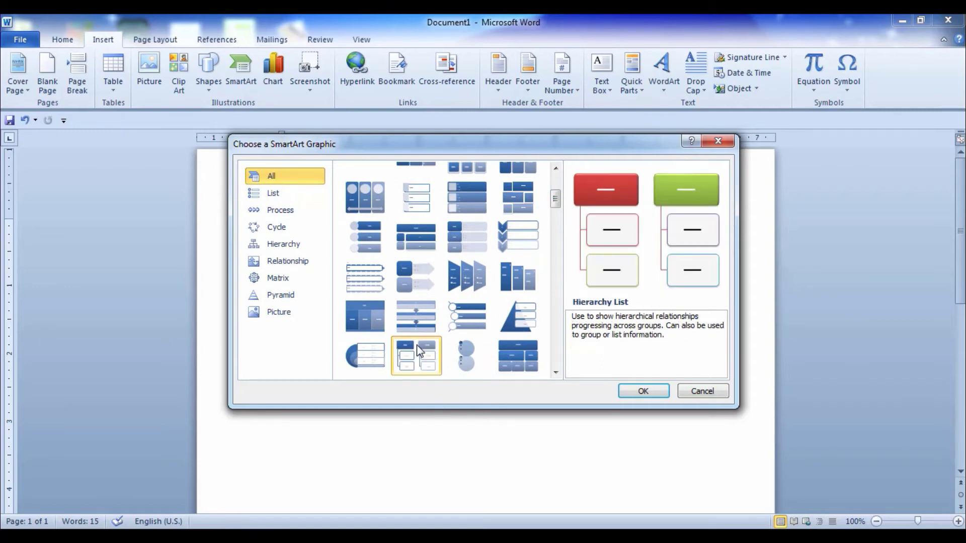
pyautogui.click(635, 391)
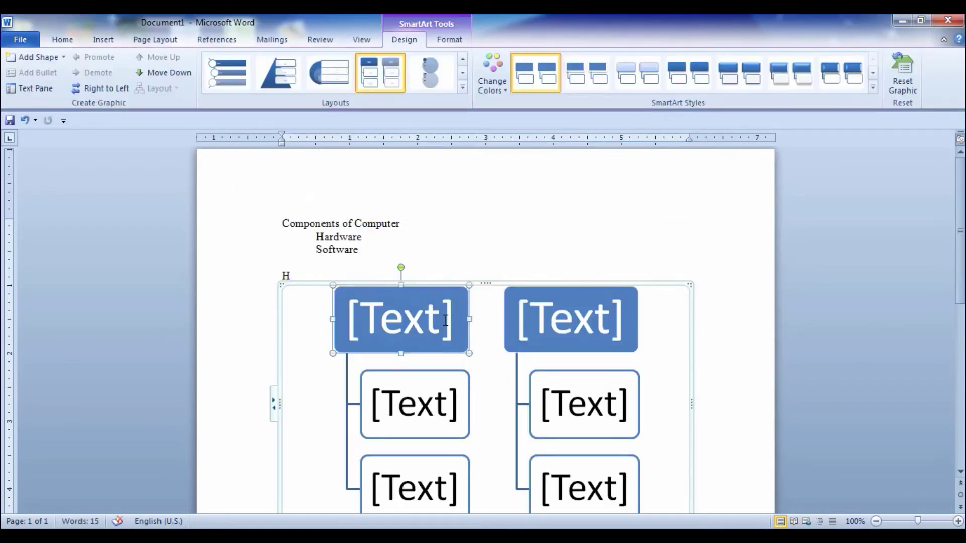
# Label the SmartArt's first heading box "Harware" and its second heading box "Software"
pyautogui.write('S')
pyautogui.press('BackSpace')
pyautogui.write('H')
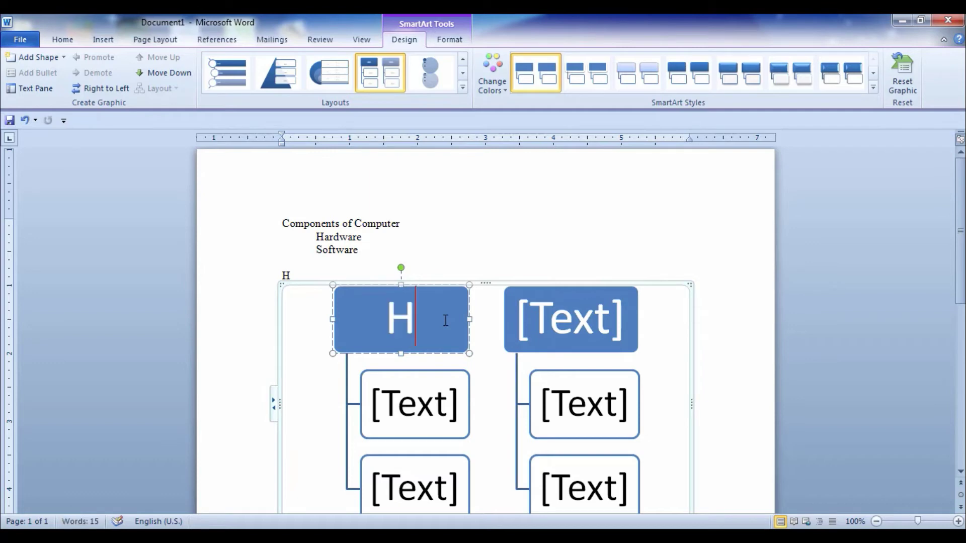
pyautogui.write('arware')
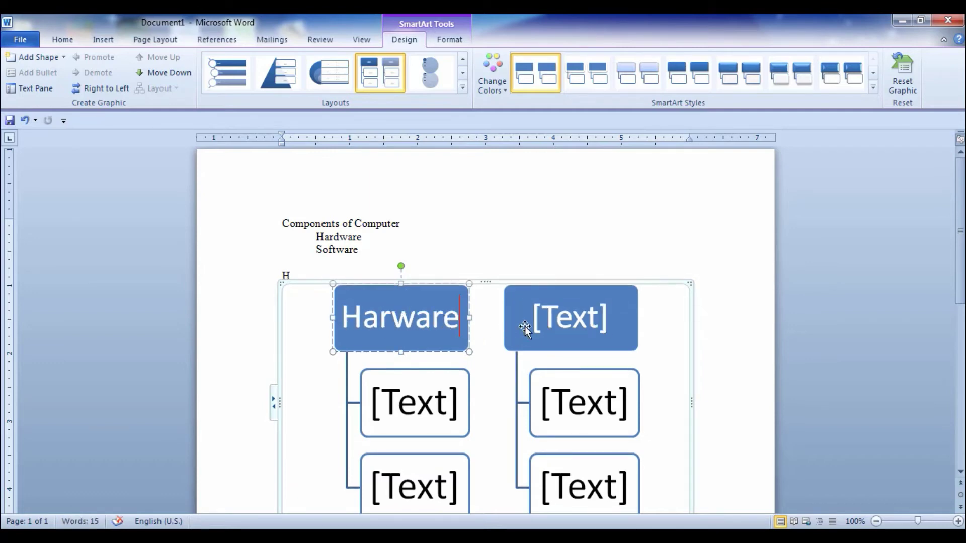
pyautogui.click(563, 332)
pyautogui.write('S')
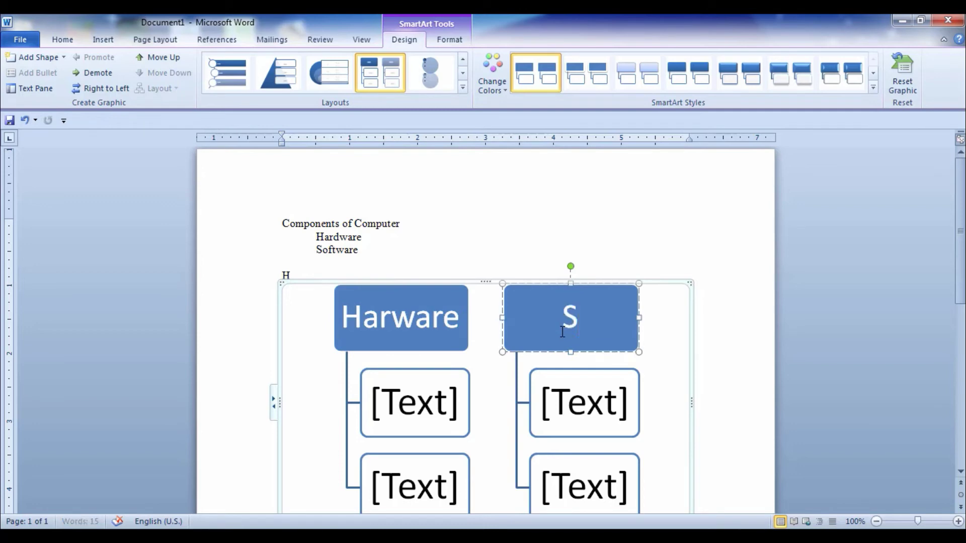
pyautogui.write('oftware')
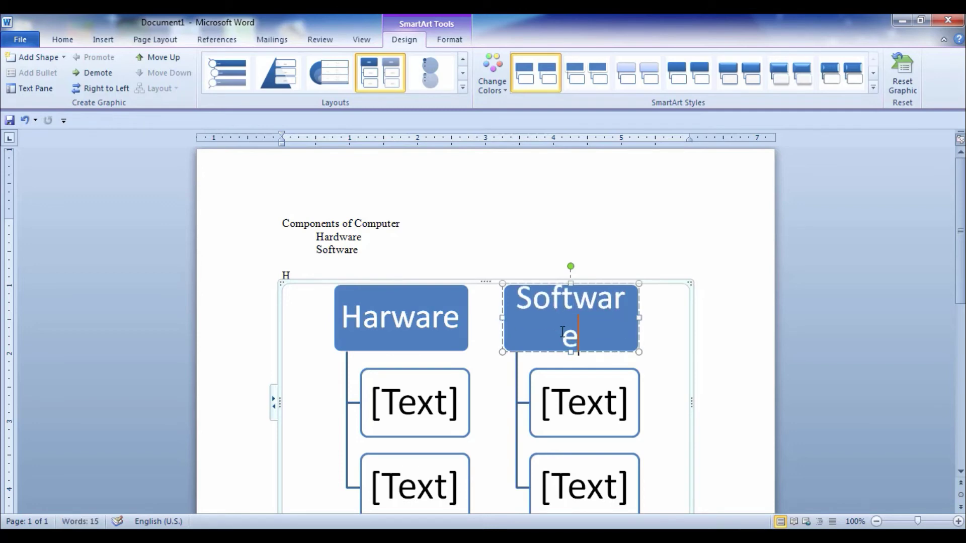
# Fill the two boxes under the Harware heading of the SmartArt with "Input devices" and "output devices"
pyautogui.click(438, 409)
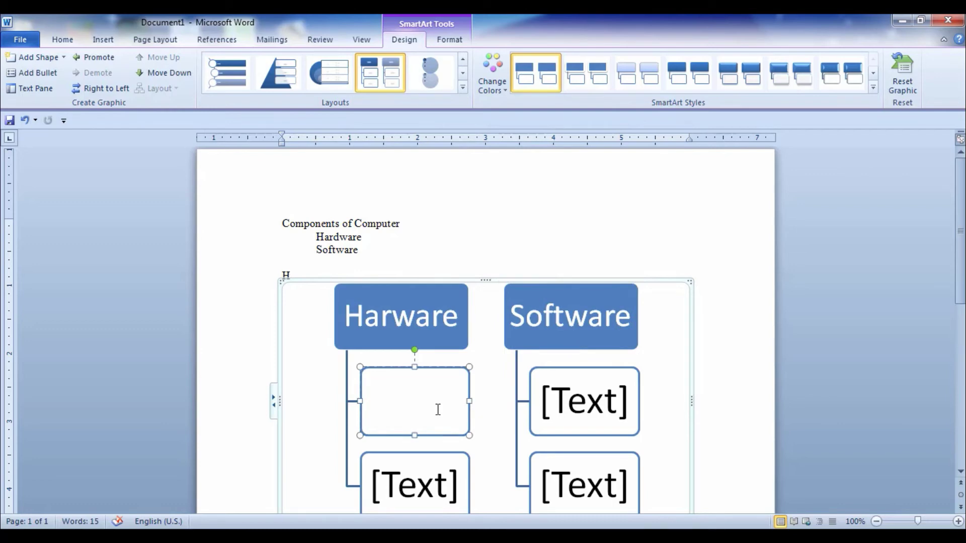
pyautogui.write('Input devices')
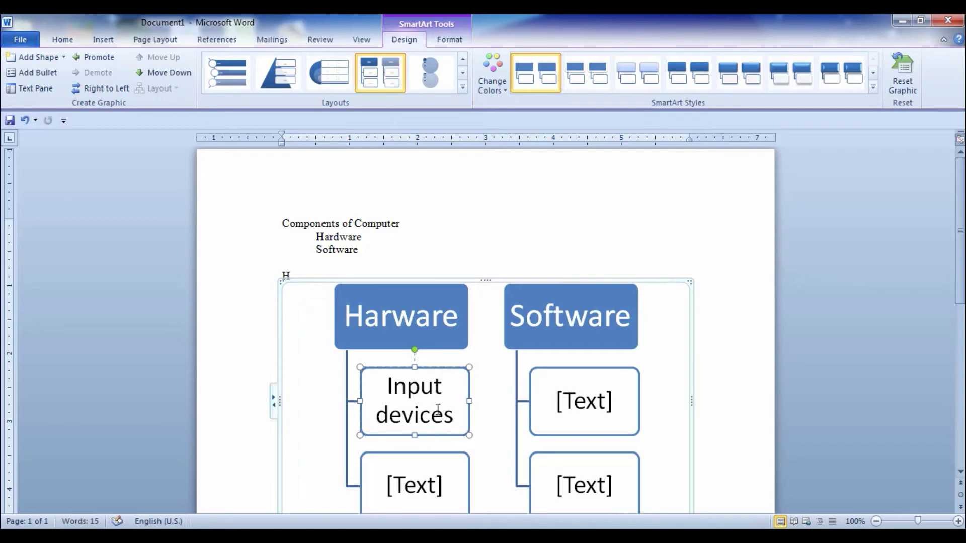
pyautogui.click(444, 476)
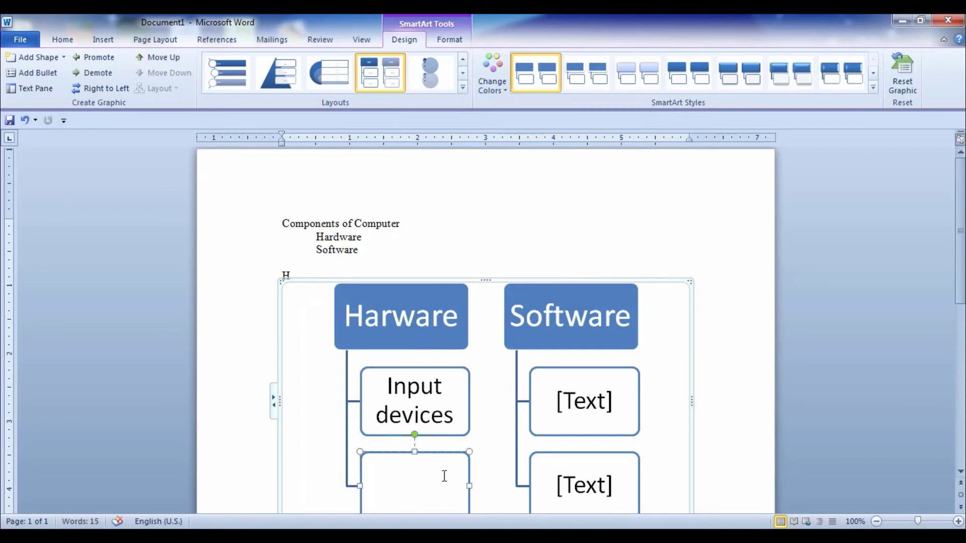
pyautogui.write('output de')
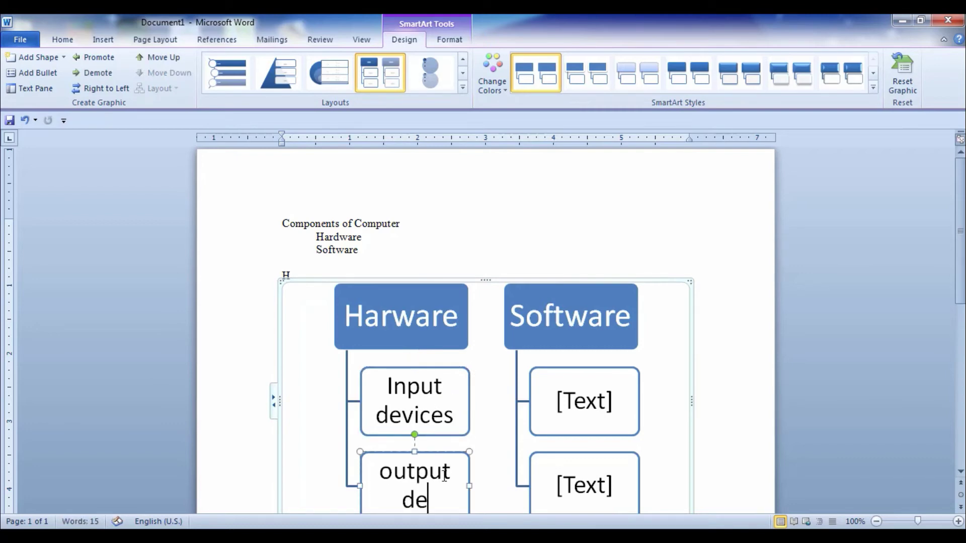
pyautogui.write('vices')
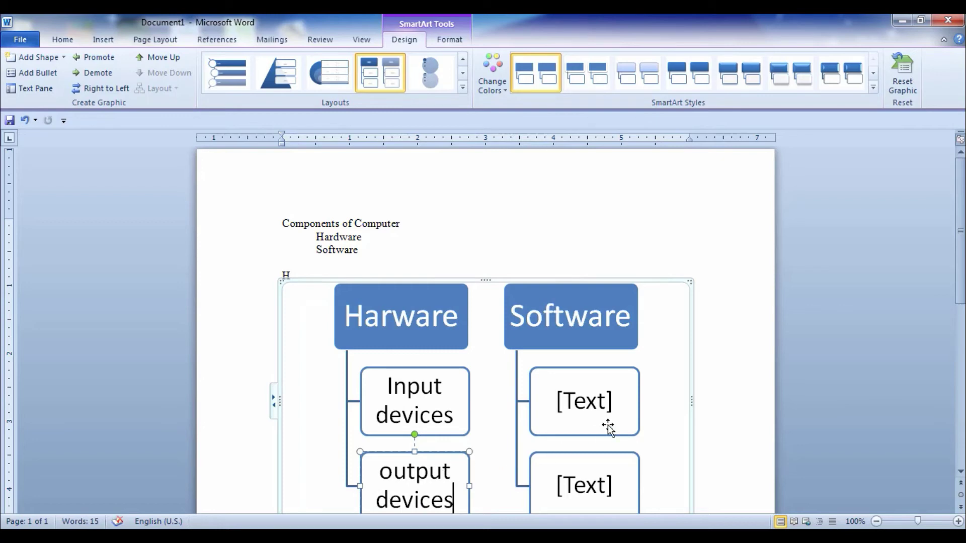
# Fill the two boxes under the Software heading of the SmartArt with "System software" and "Application software"
pyautogui.click(613, 403)
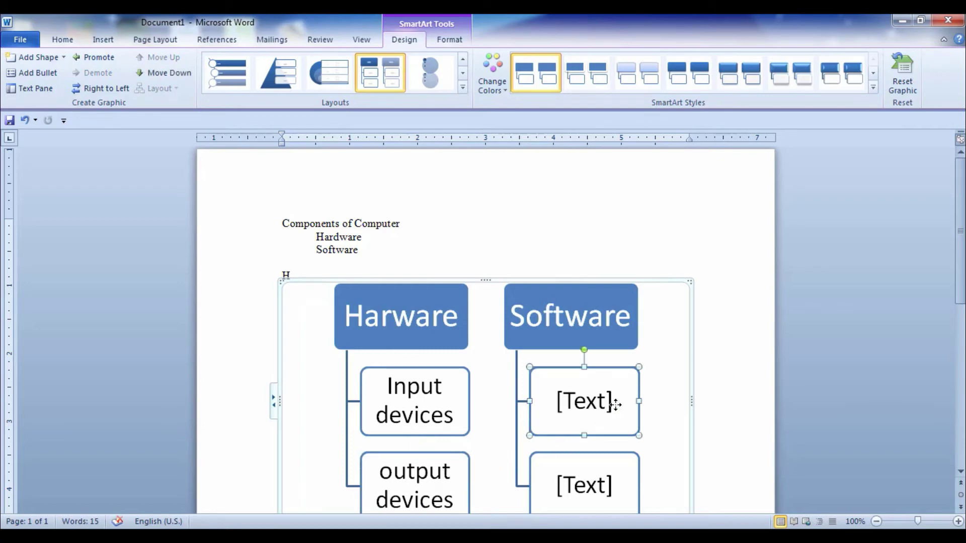
pyautogui.write('System so')
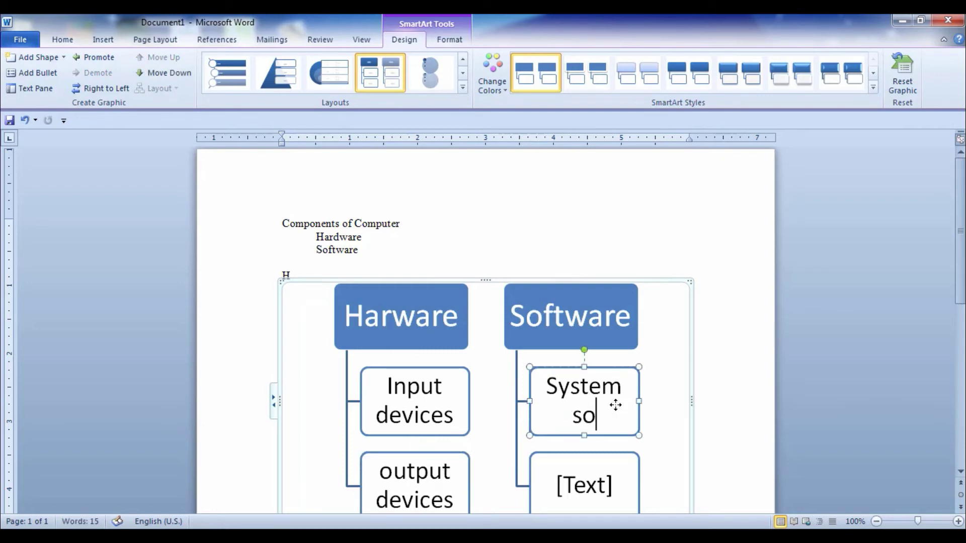
pyautogui.write('ftware')
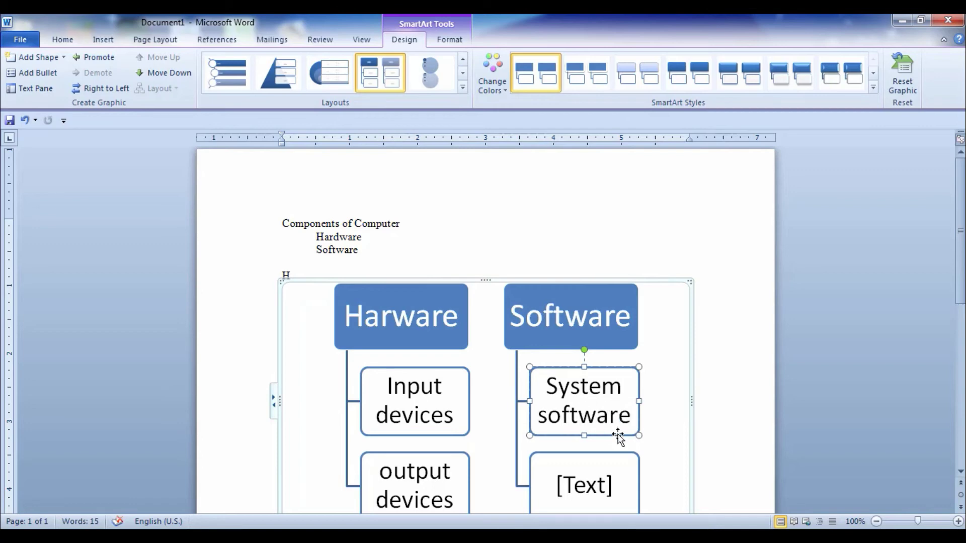
pyautogui.click(618, 474)
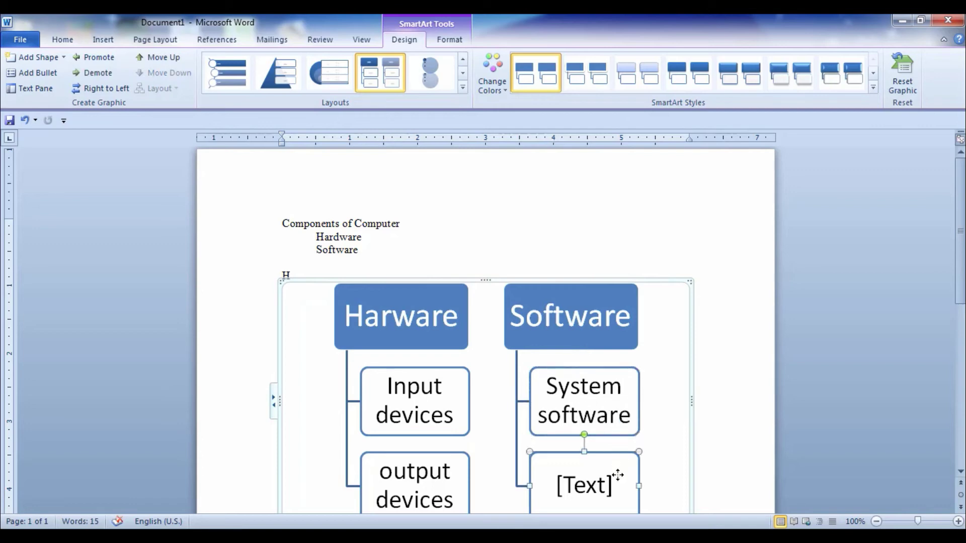
pyautogui.write('Application')
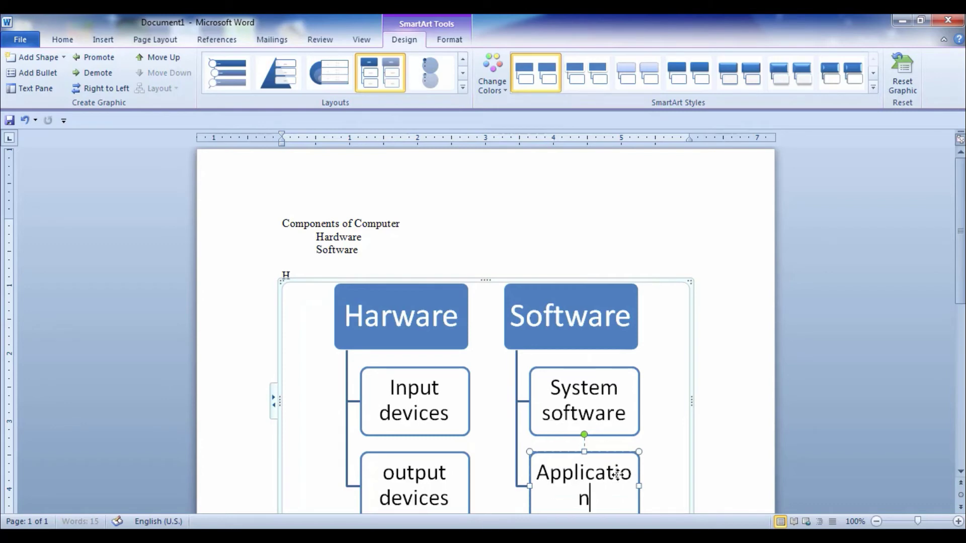
pyautogui.write(' softwar')
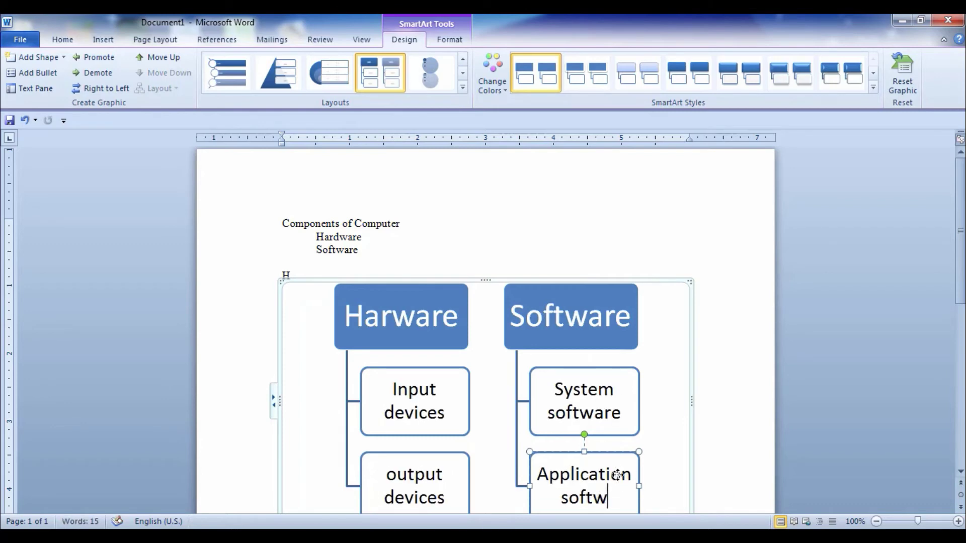
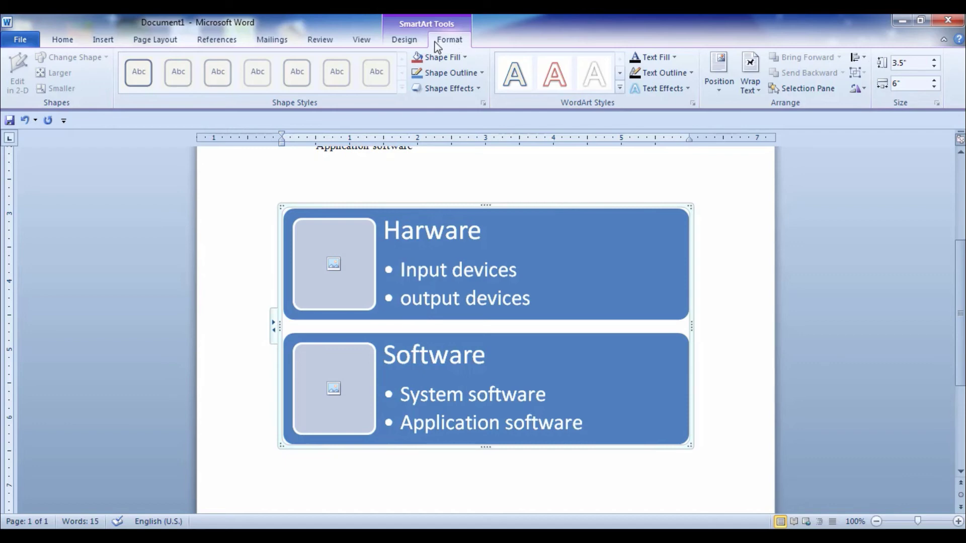
# Delete the SmartArt graphic from the document and insert a clustered column chart in its place
pyautogui.click(103, 39)
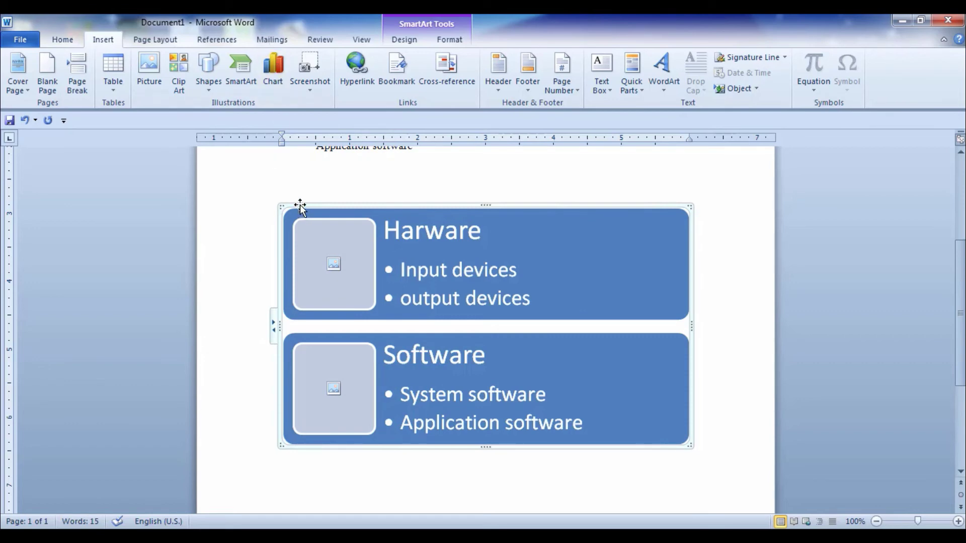
pyautogui.press('Delete')
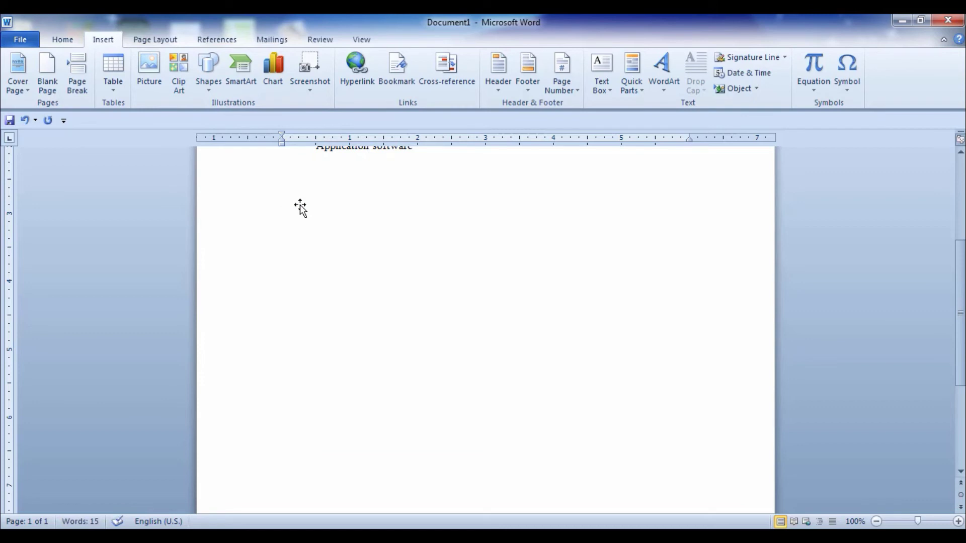
pyautogui.click(277, 72)
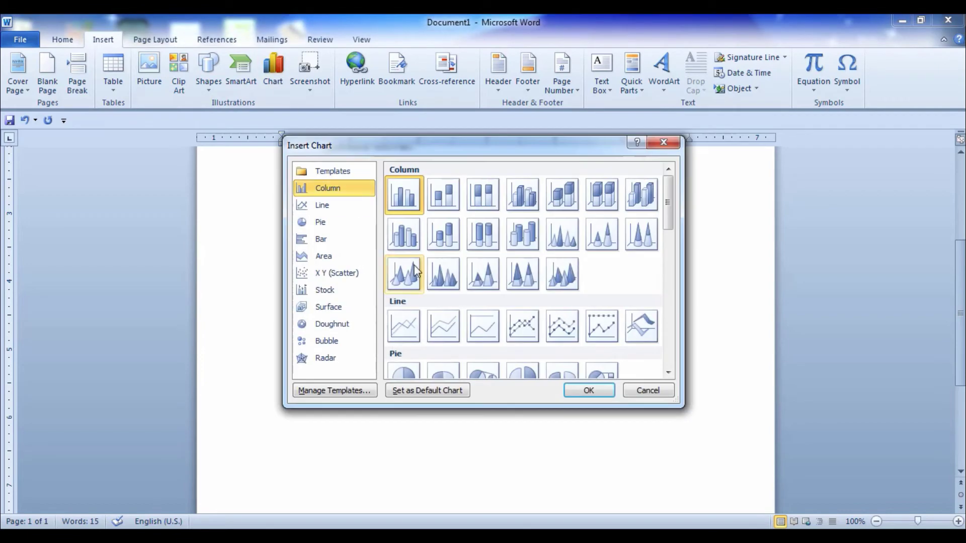
pyautogui.doubleClick(413, 199)
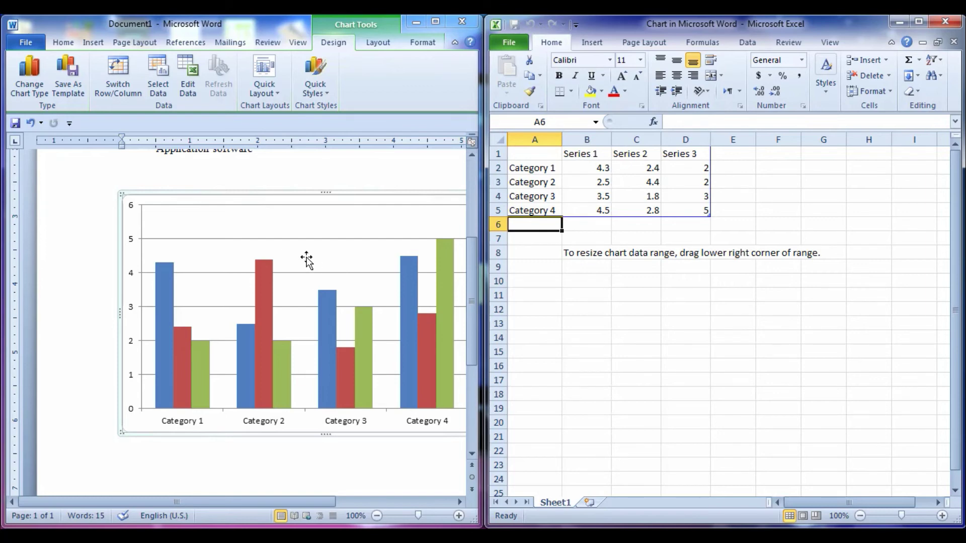
# Replace the four category labels in cells A2:A5 of the chart's data sheet with the students' first names
pyautogui.click(550, 171)
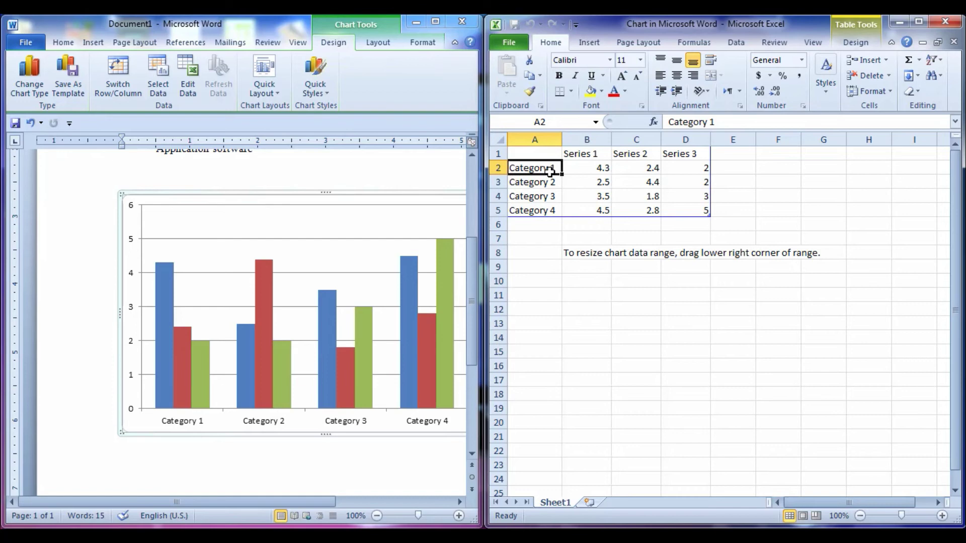
pyautogui.write('Noman')
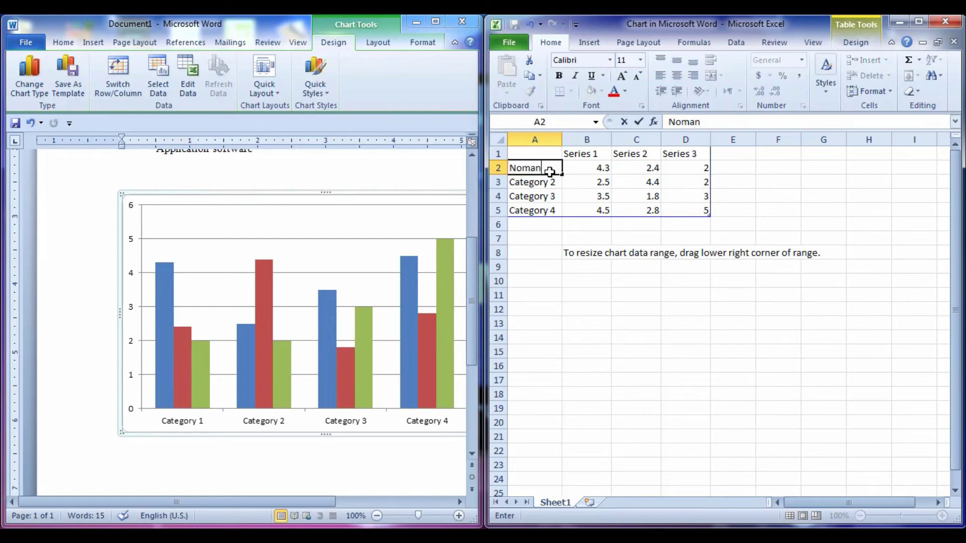
pyautogui.press('Return')
pyautogui.write('Rehan')
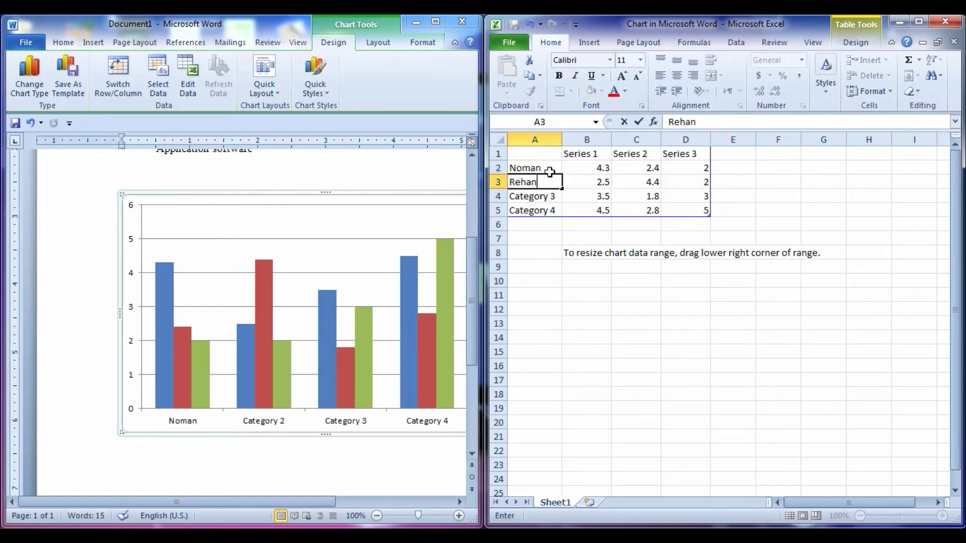
pyautogui.press('Return')
pyautogui.write('Ham')
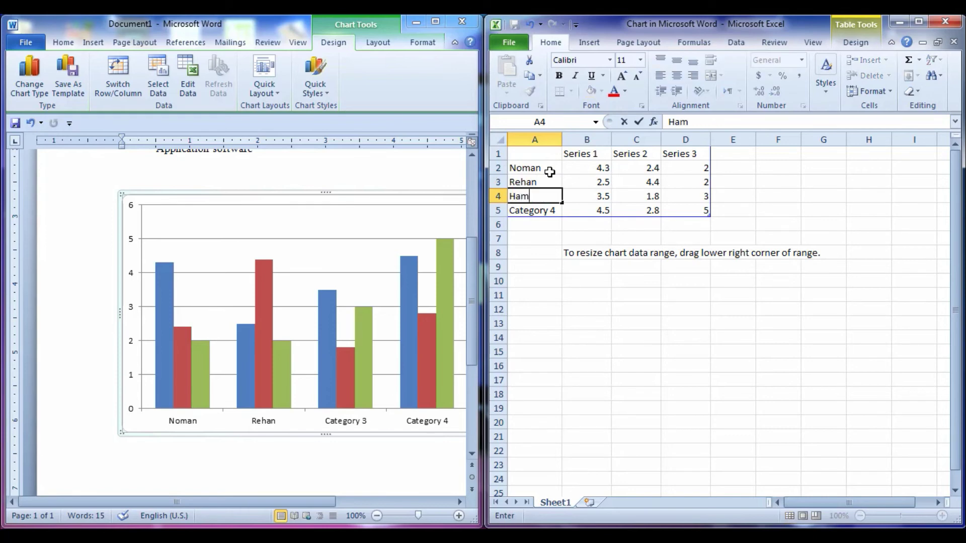
pyautogui.write('za')
pyautogui.press('Return')
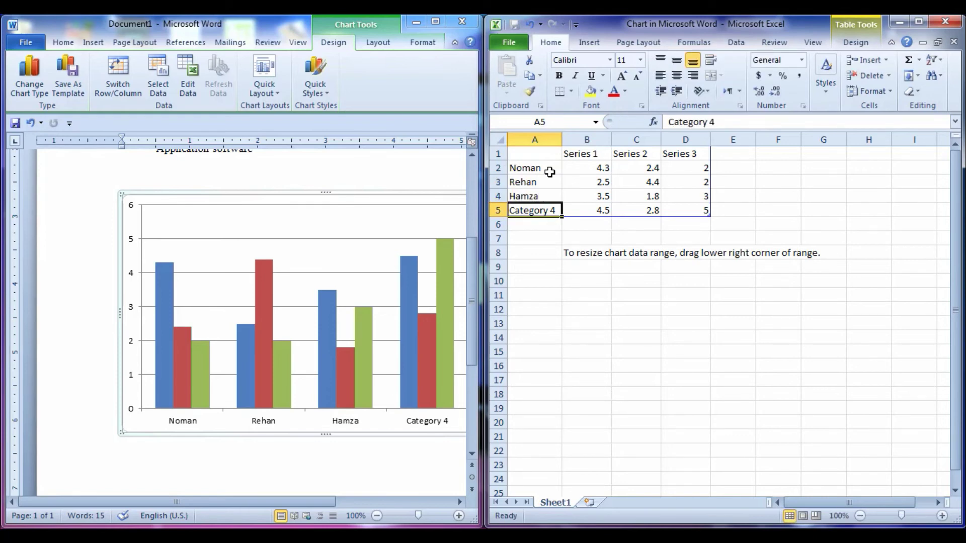
pyautogui.write('Hamad')
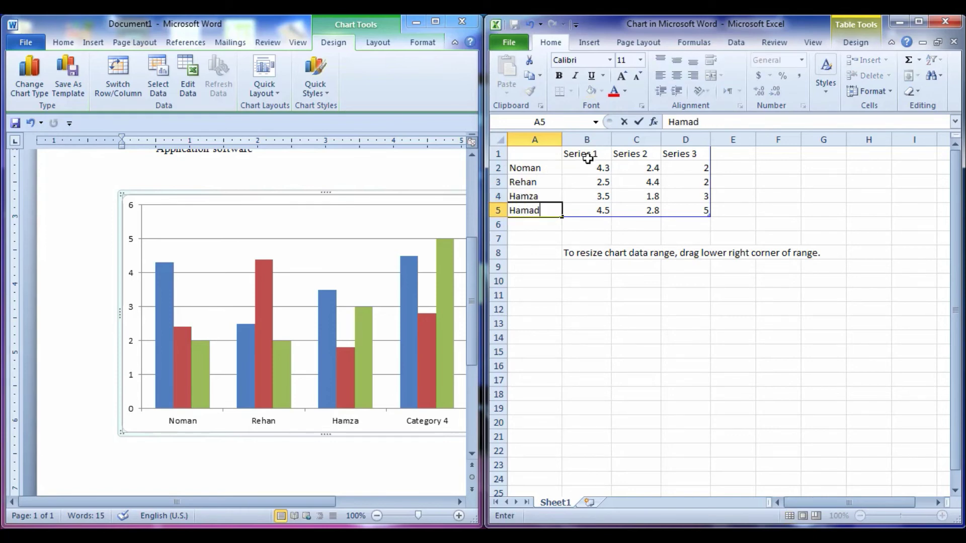
# Rename the three series headings in cells B1:D1 as Math, physics and computer
pyautogui.click(587, 157)
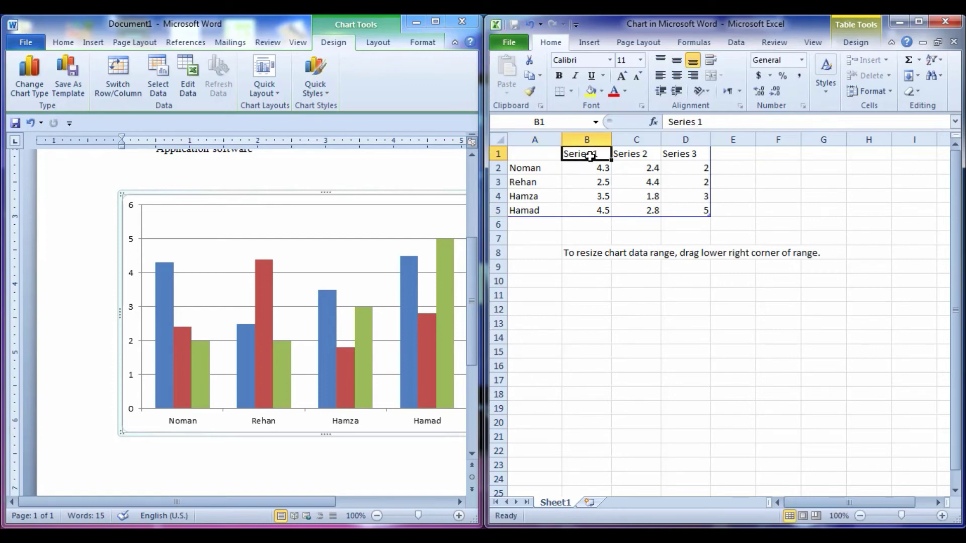
pyautogui.write('Math')
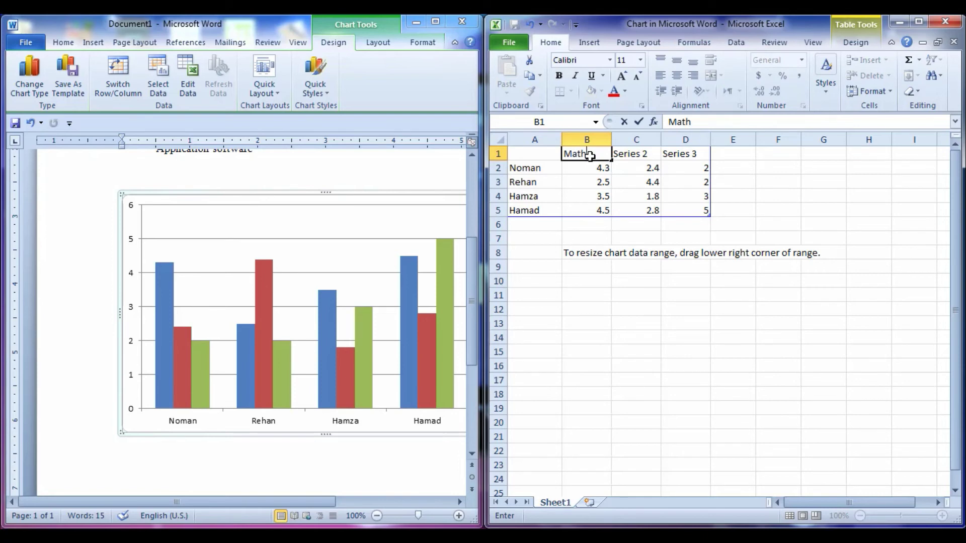
pyautogui.press('Tab')
pyautogui.write('physics')
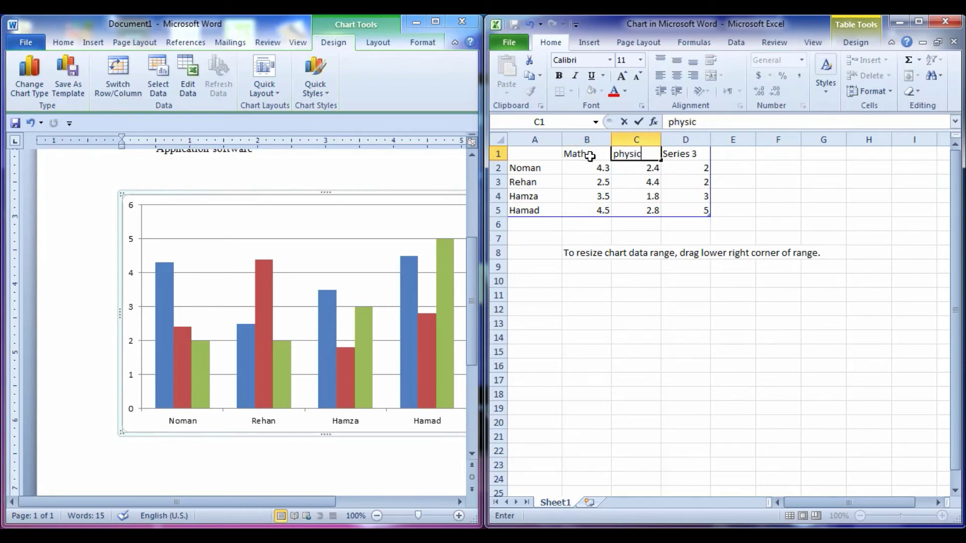
pyautogui.press('Tab')
pyautogui.write('coput')
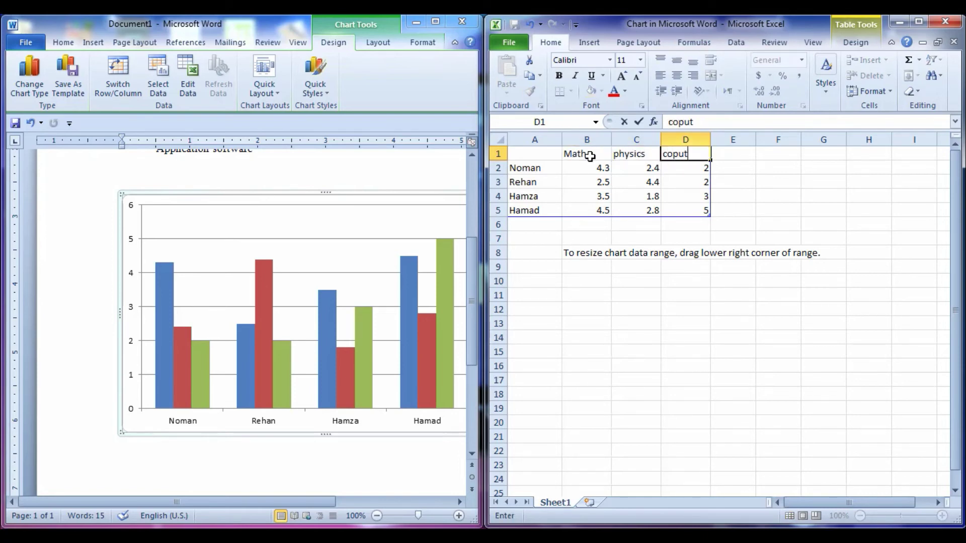
pyautogui.press('BackSpace')
pyautogui.press('BackSpace')
pyautogui.press('BackSpace')
pyautogui.write('mputer')
# Enter the Math marks 70, 60, 50 and 90 in cells B2:B5
pyautogui.click(595, 166)
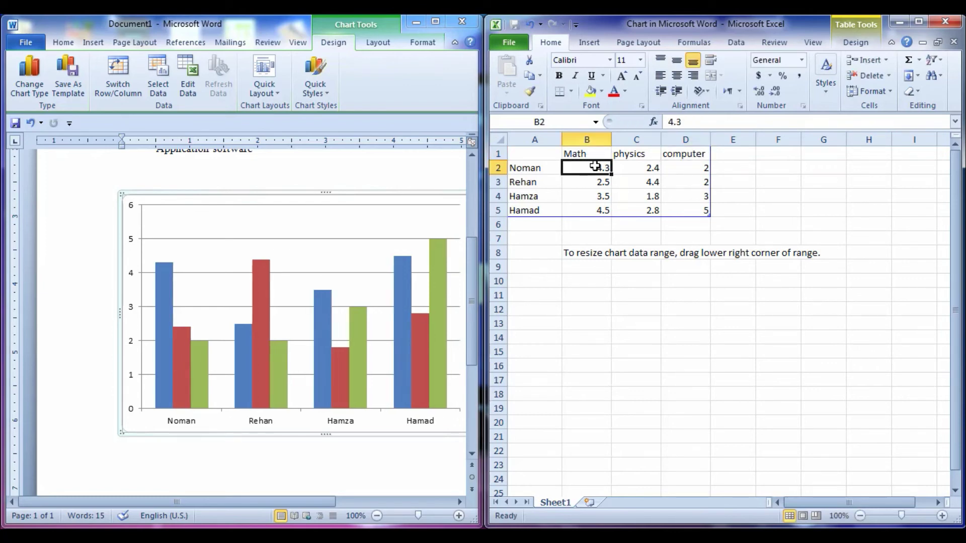
pyautogui.write('70')
pyautogui.press('Return')
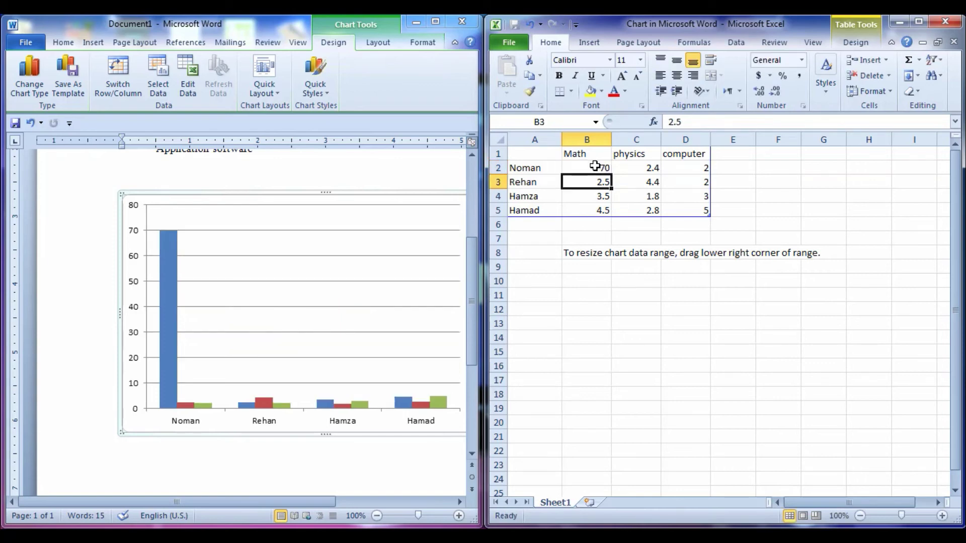
pyautogui.write('60')
pyautogui.press('Return')
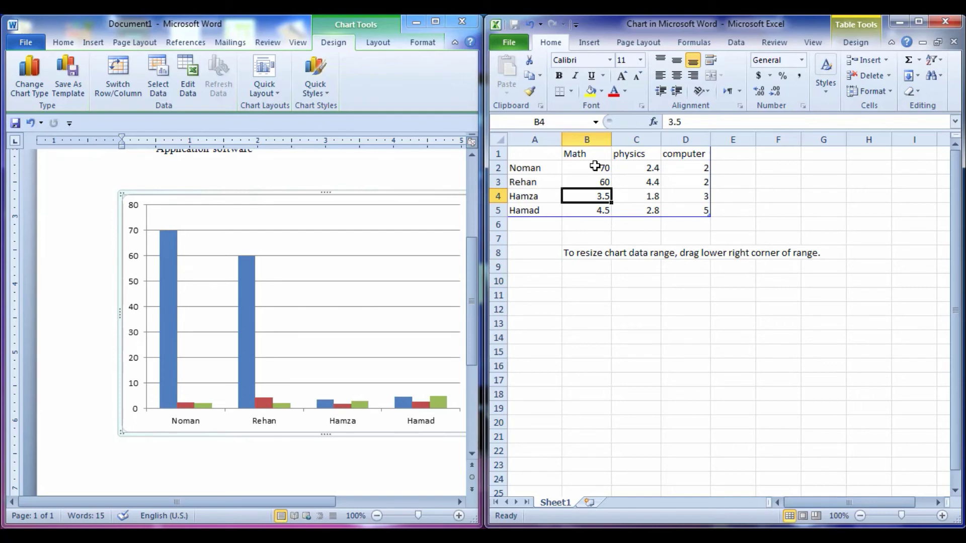
pyautogui.write('50')
pyautogui.press('Return')
pyautogui.write('9')
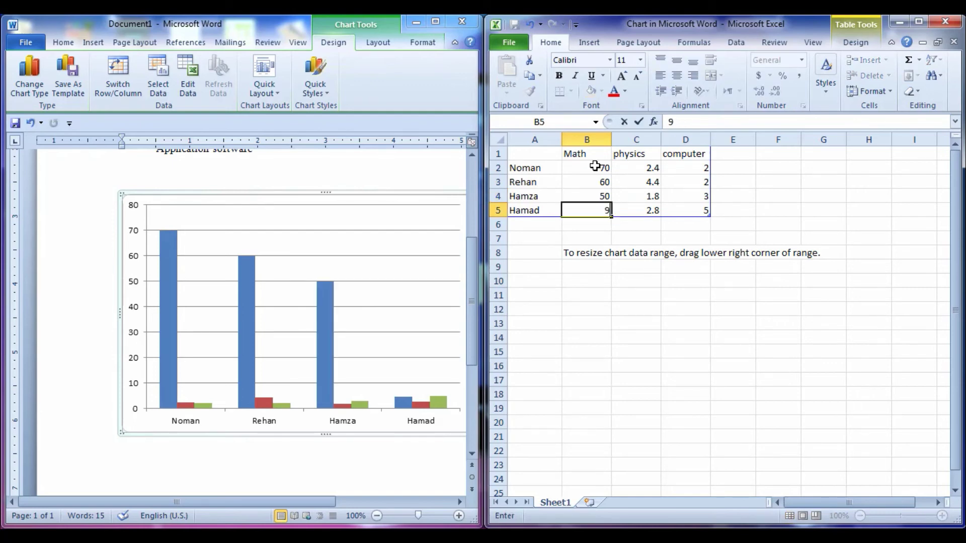
pyautogui.write('0')
pyautogui.press('Tab')
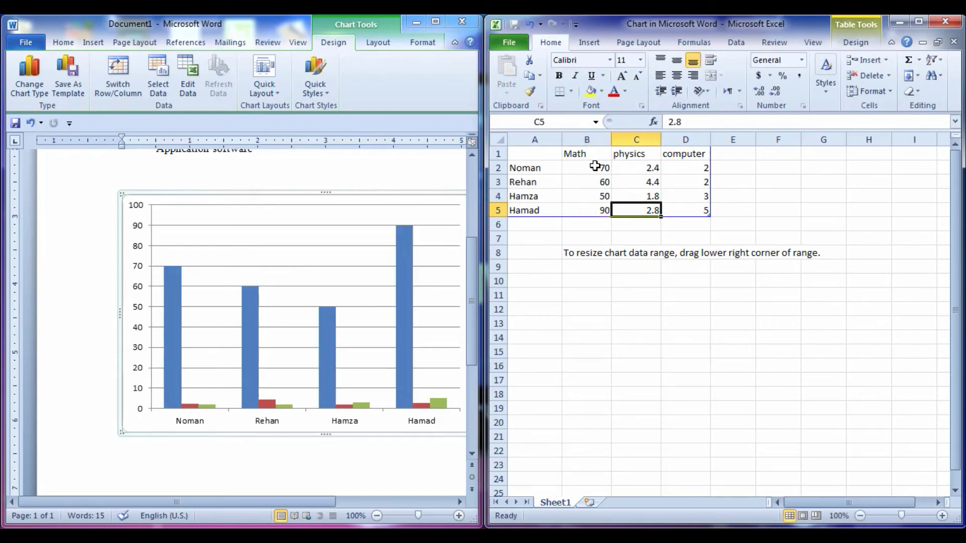
# Enter the physics marks 45, 65, 50 and 70 in cells C2:C5 of the chart's data sheet
pyautogui.press('Up')
pyautogui.press('Up')
pyautogui.press('Up')
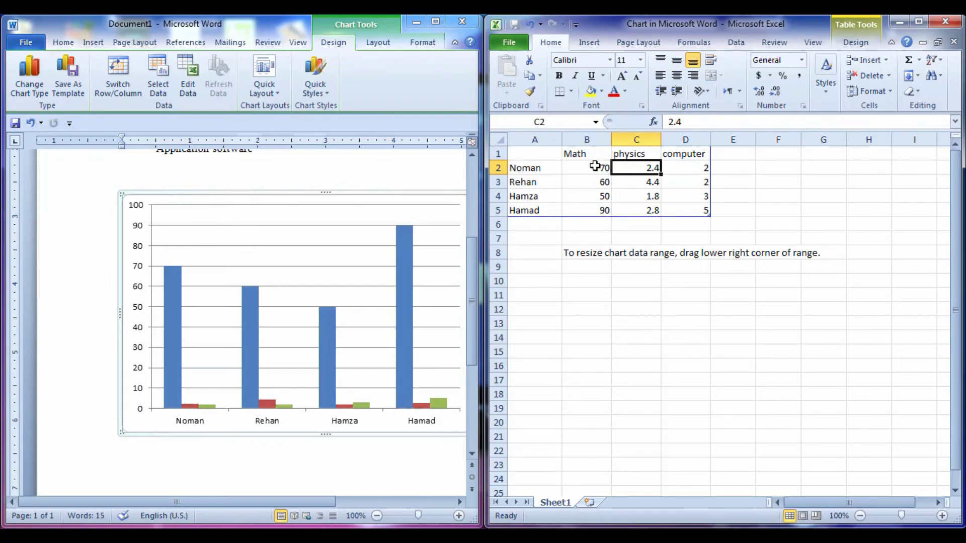
pyautogui.write('45')
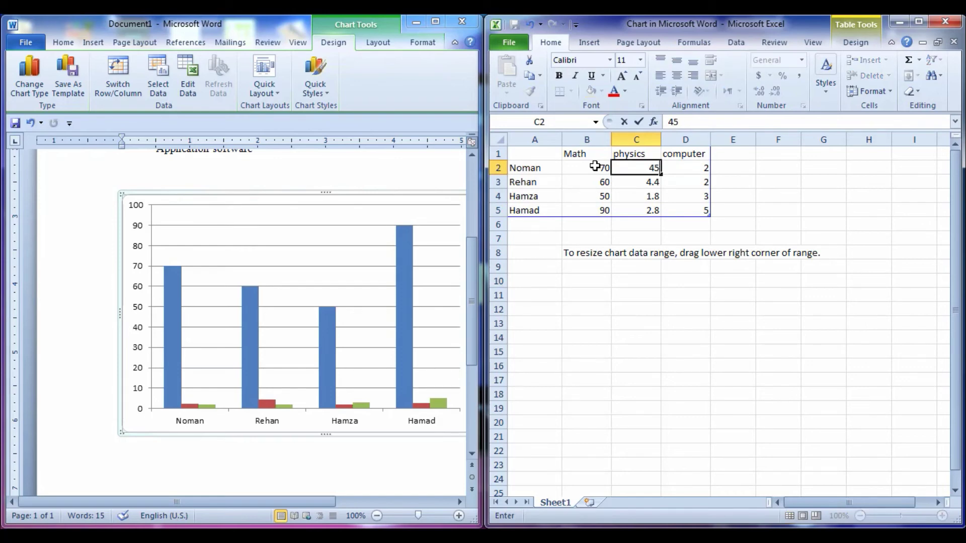
pyautogui.press('Return')
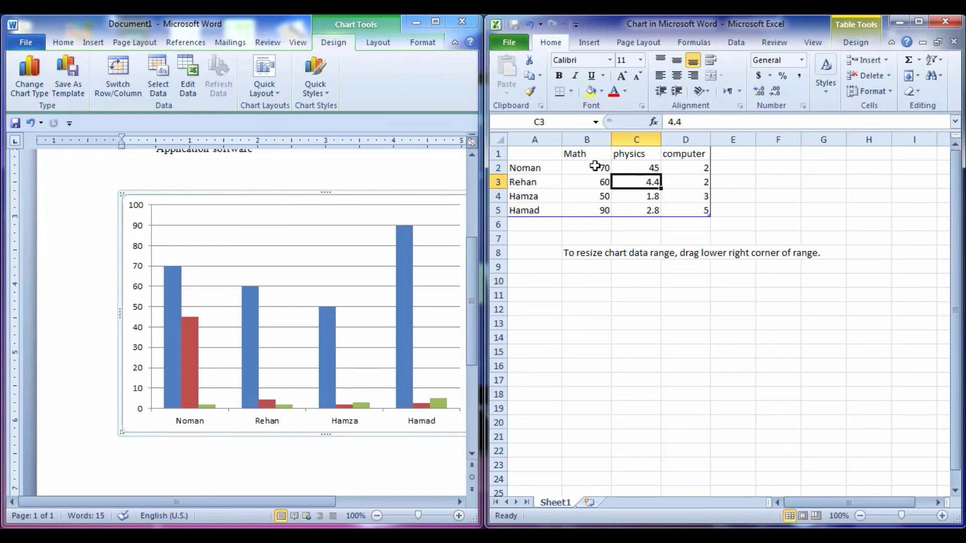
pyautogui.write('65')
pyautogui.press('Return')
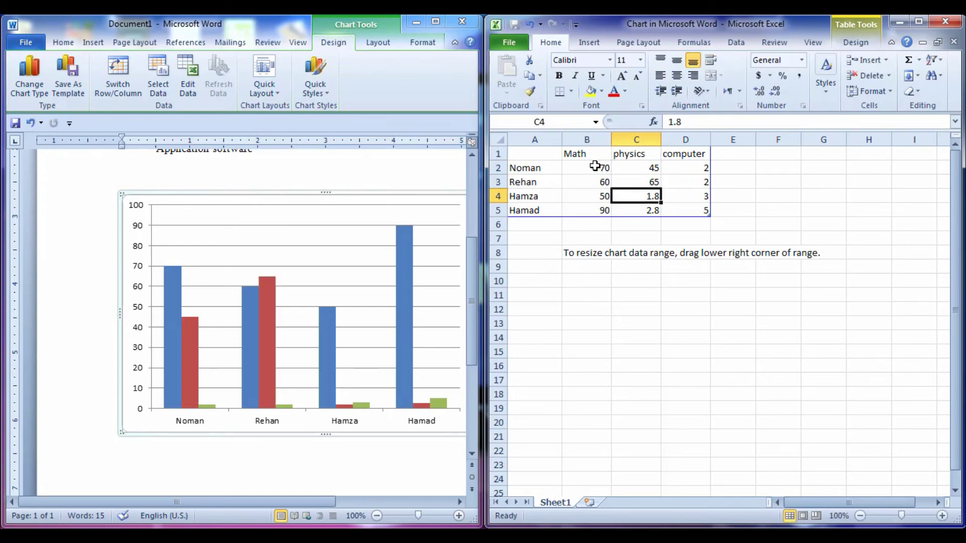
pyautogui.write('50')
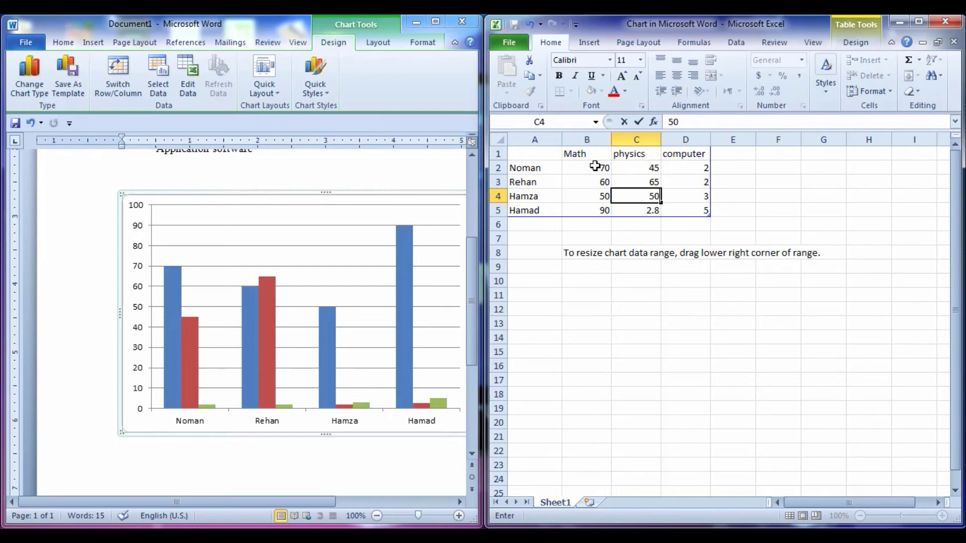
pyautogui.press('Return')
pyautogui.write('70')
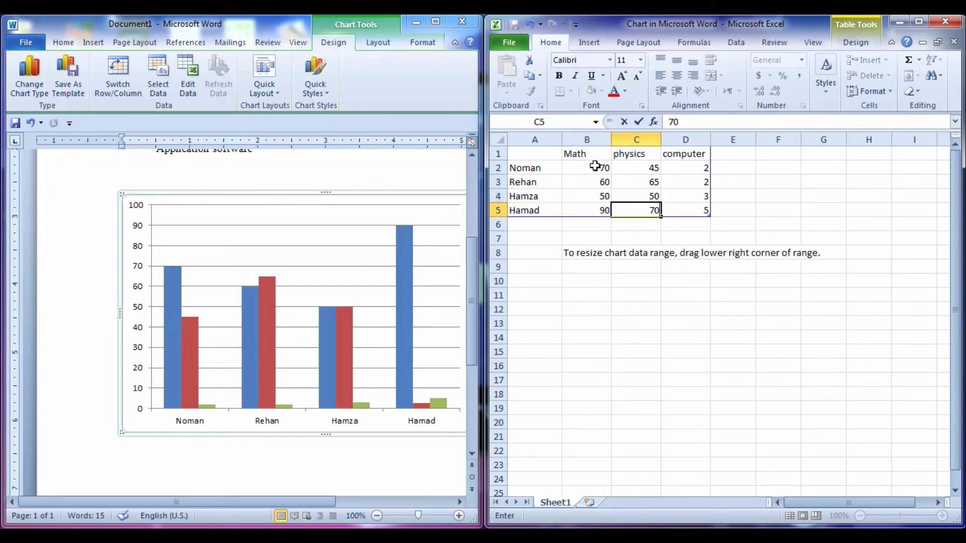
pyautogui.press('Tab')
# Enter the computer marks 73, 54, 55 and 65 in cells D2:D5 of the data sheet
pyautogui.press('Up')
pyautogui.press('Up')
pyautogui.press('Up')
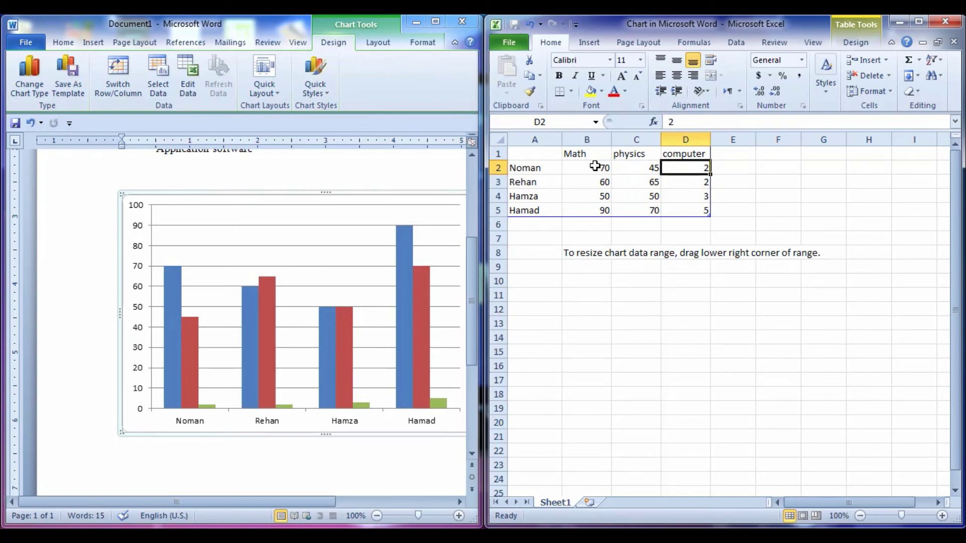
pyautogui.write('73')
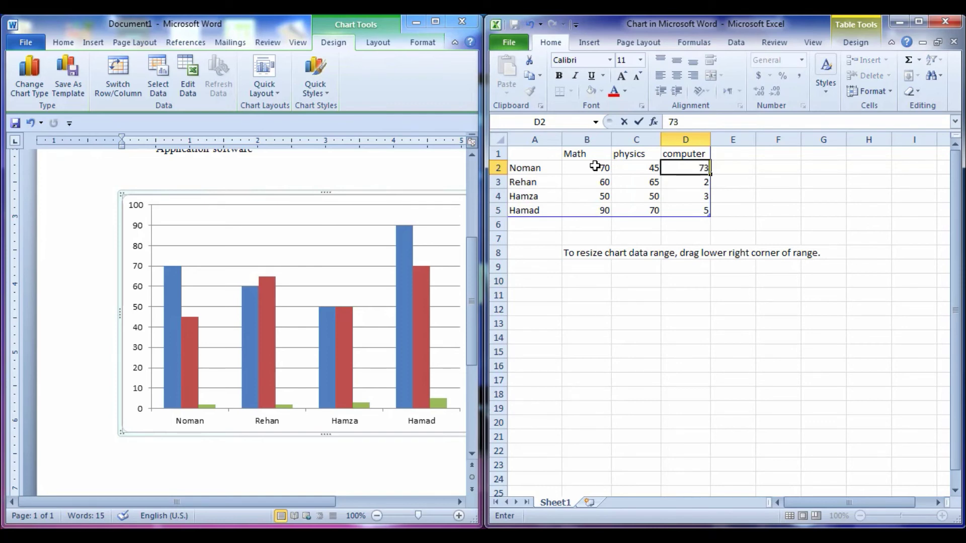
pyautogui.press('Return')
pyautogui.write('54')
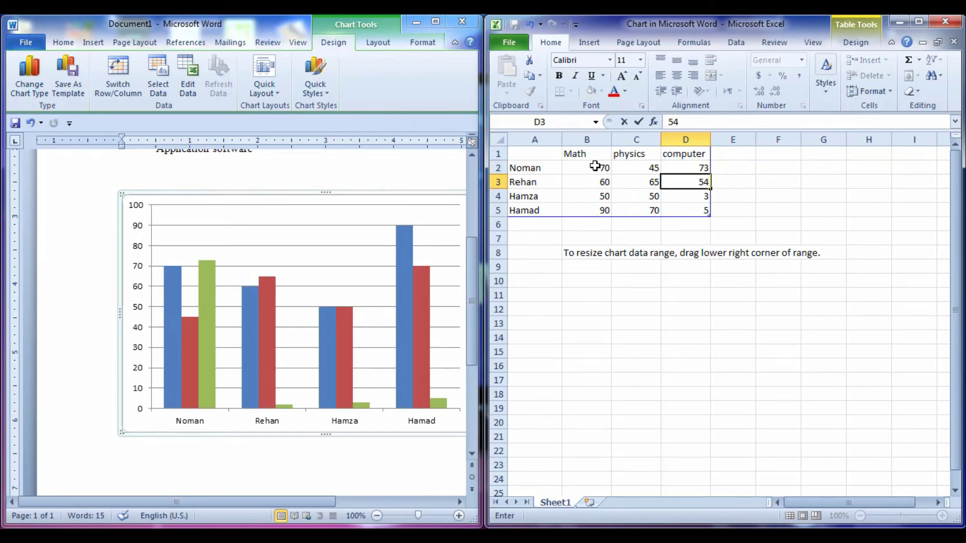
pyautogui.press('Return')
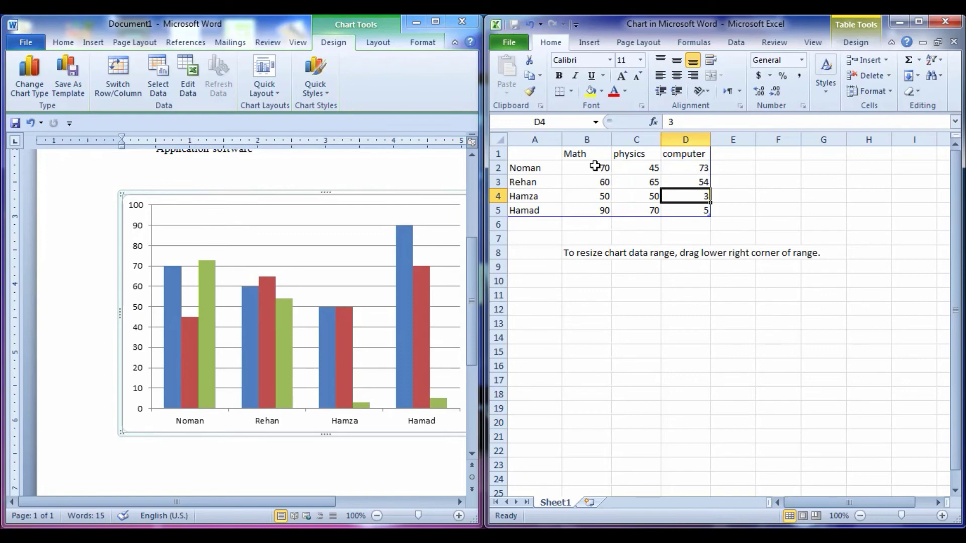
pyautogui.write('55')
pyautogui.press('Return')
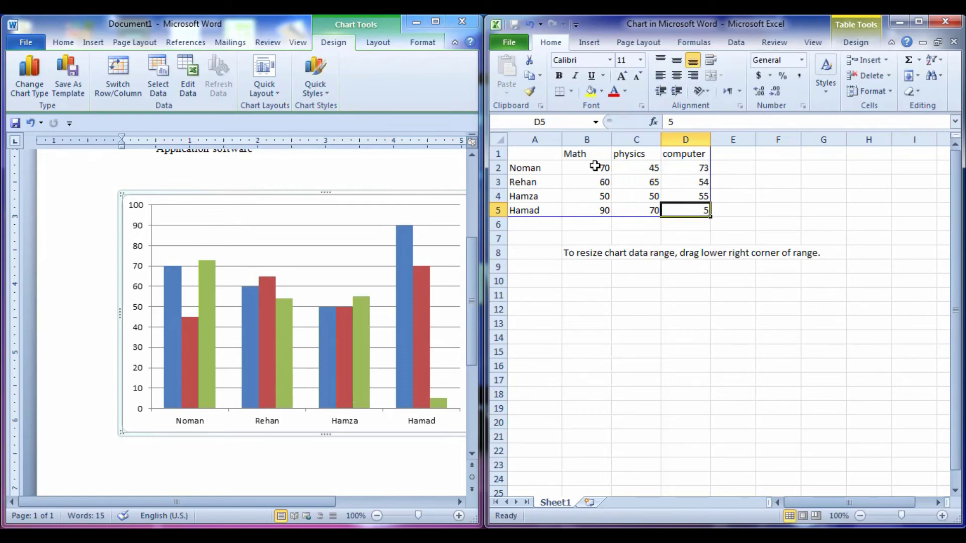
pyautogui.write('65')
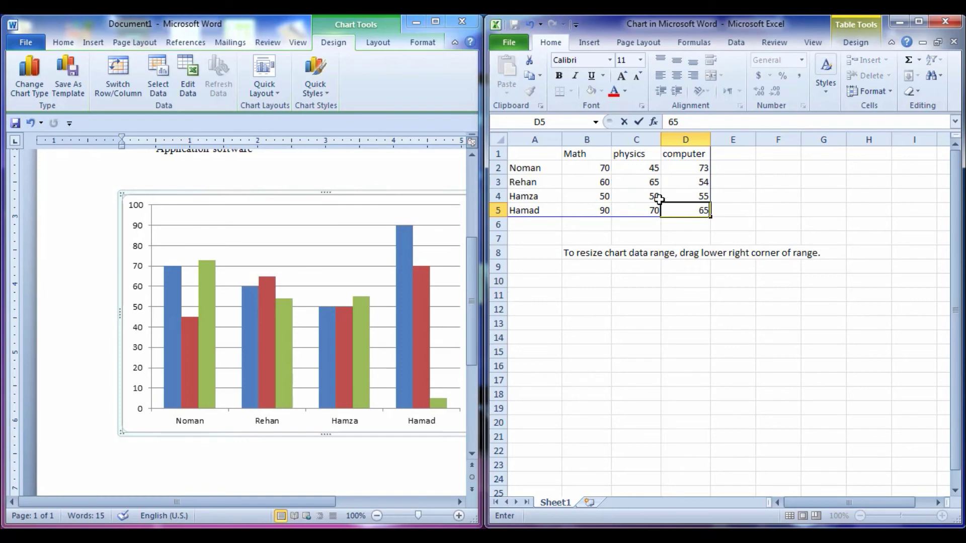
pyautogui.click(792, 198)
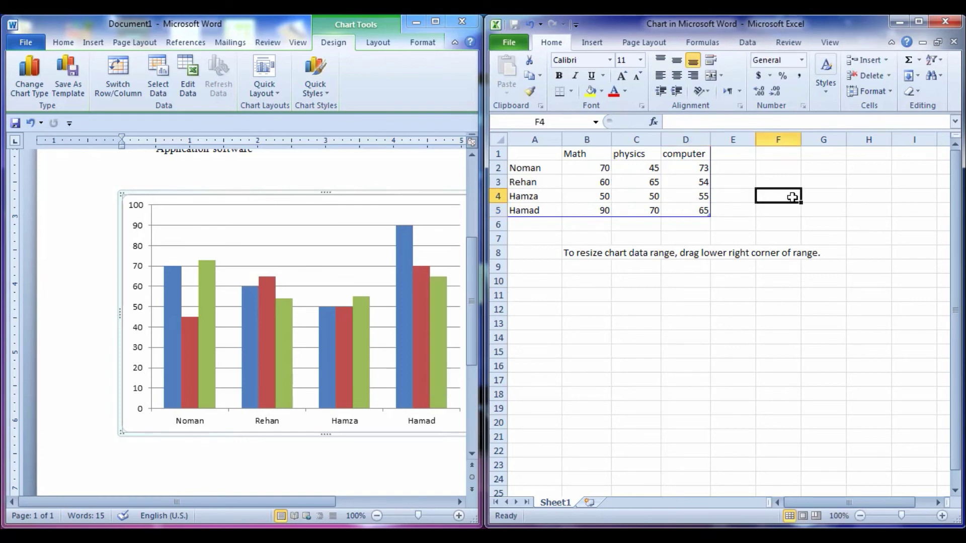
# Put the data sheet away, maximize the document window and inspect the first student's bars in the chart
pyautogui.click(906, 21)
pyautogui.click(436, 22)
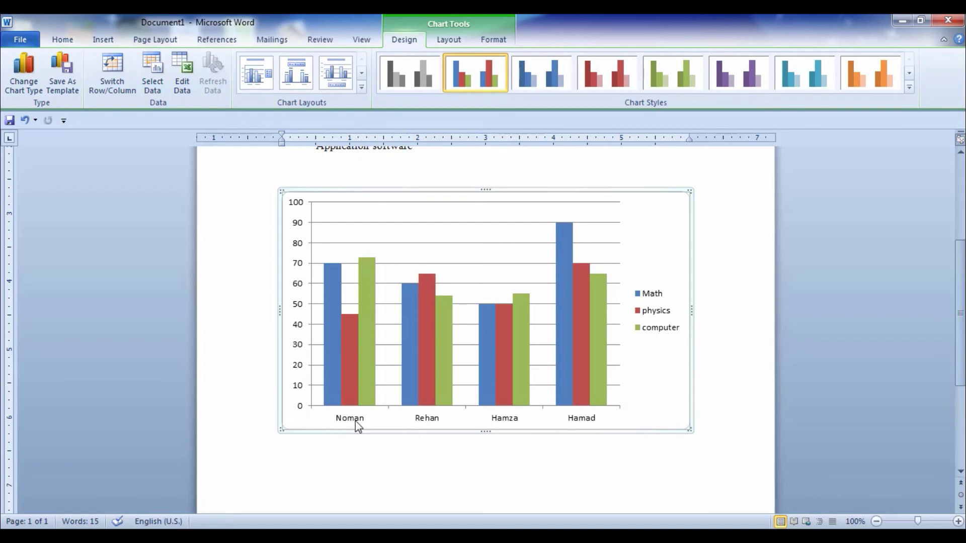
pyautogui.moveTo(371, 408)
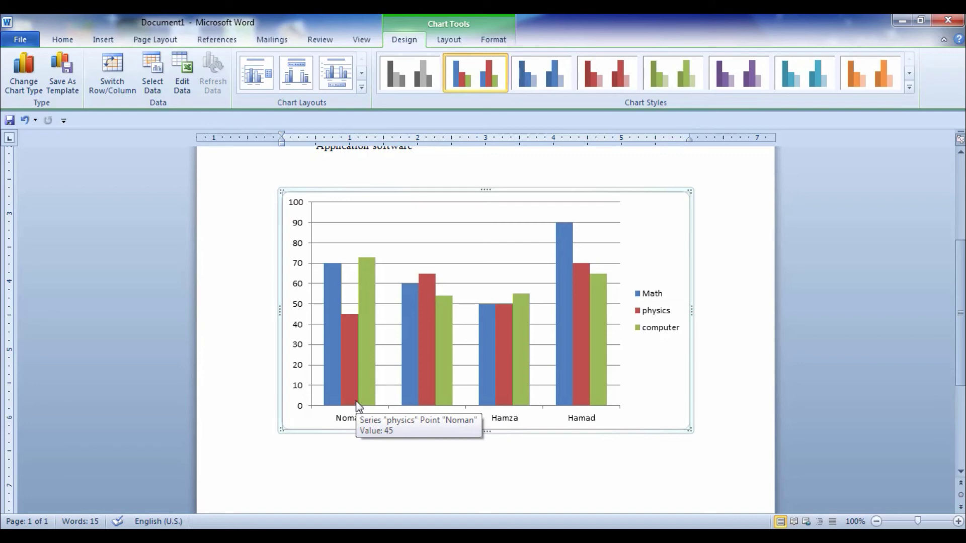
pyautogui.moveTo(331, 384)
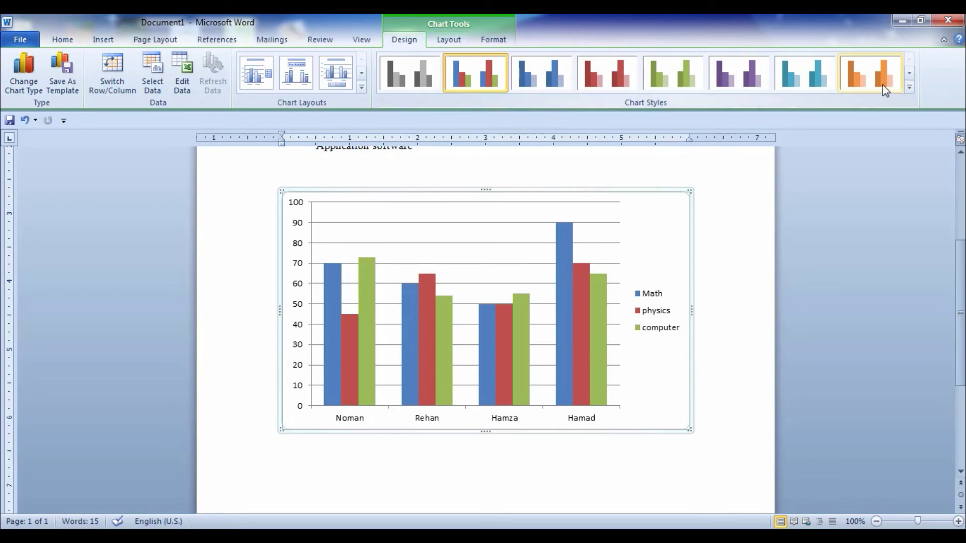
# Apply the purple chart style with a shaded plot area and the layout with chart title, vertical axis title and data table
pyautogui.click(908, 88)
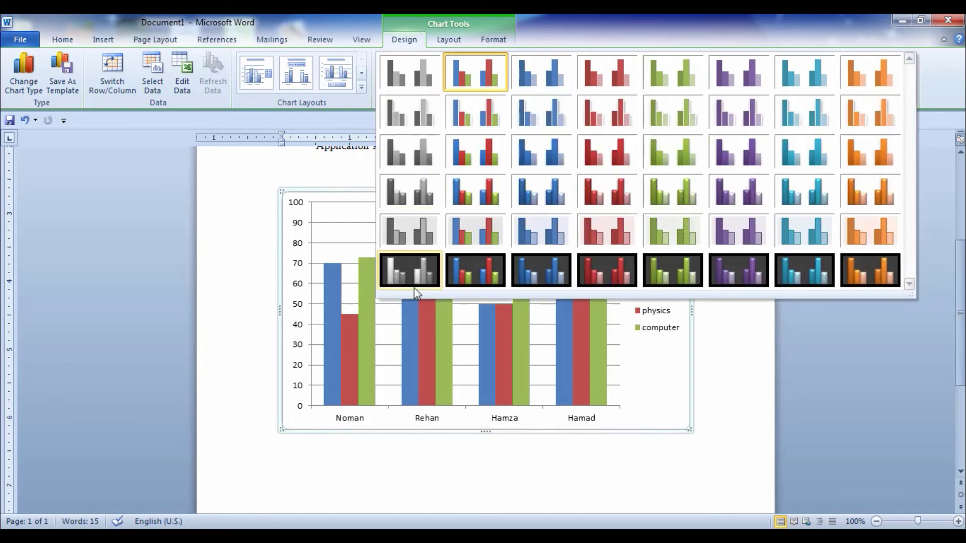
pyautogui.click(478, 228)
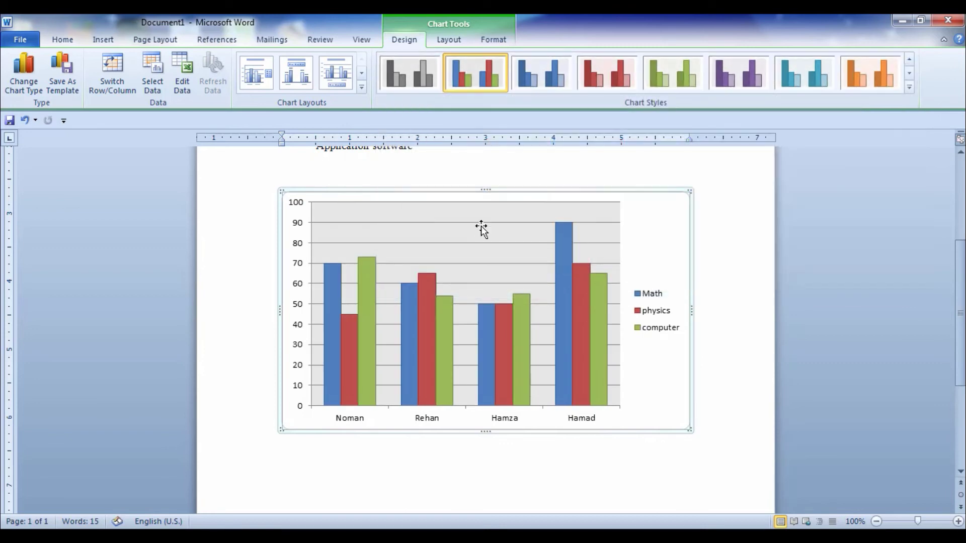
pyautogui.click(729, 86)
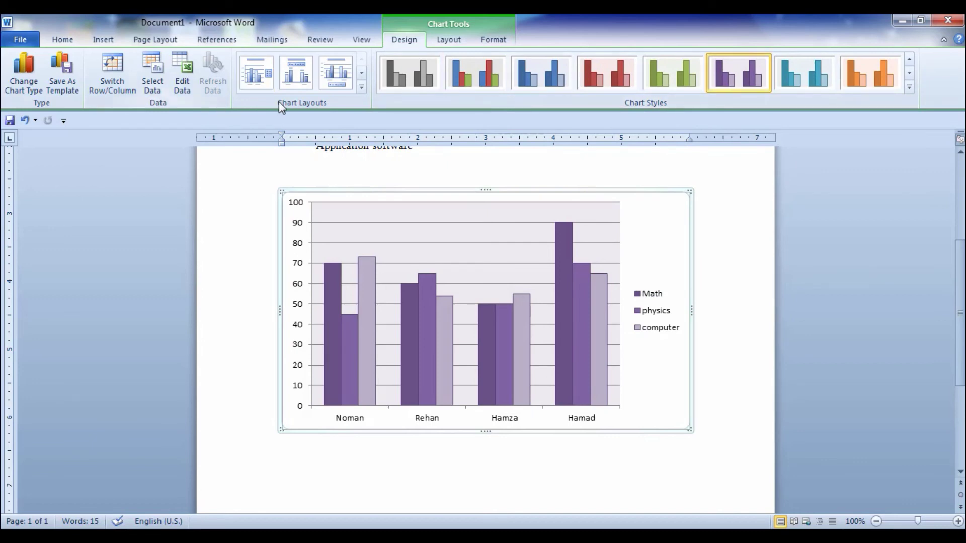
pyautogui.click(361, 87)
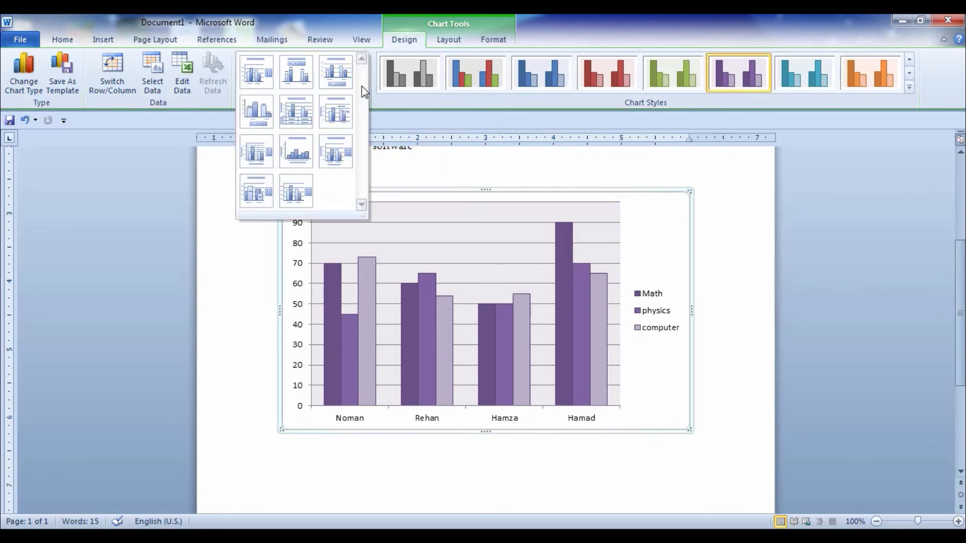
pyautogui.click(304, 107)
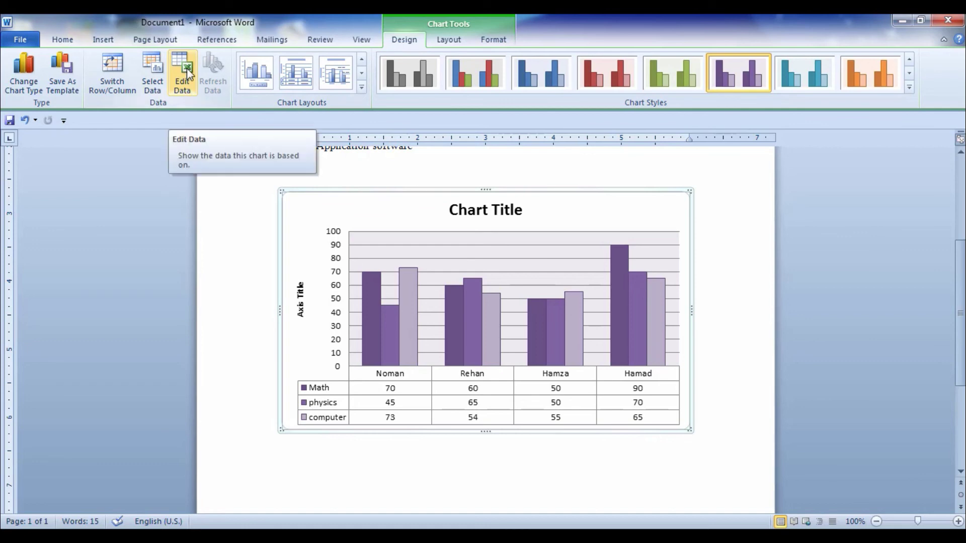
# Reopen and close the chart's data sheet, and look over the chart's layout, format and design tools
pyautogui.click(188, 86)
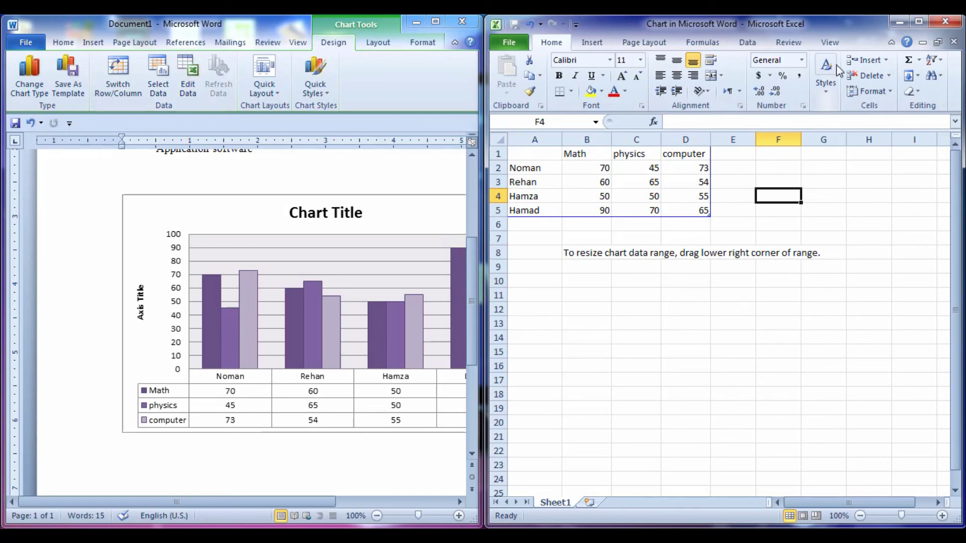
pyautogui.click(932, 23)
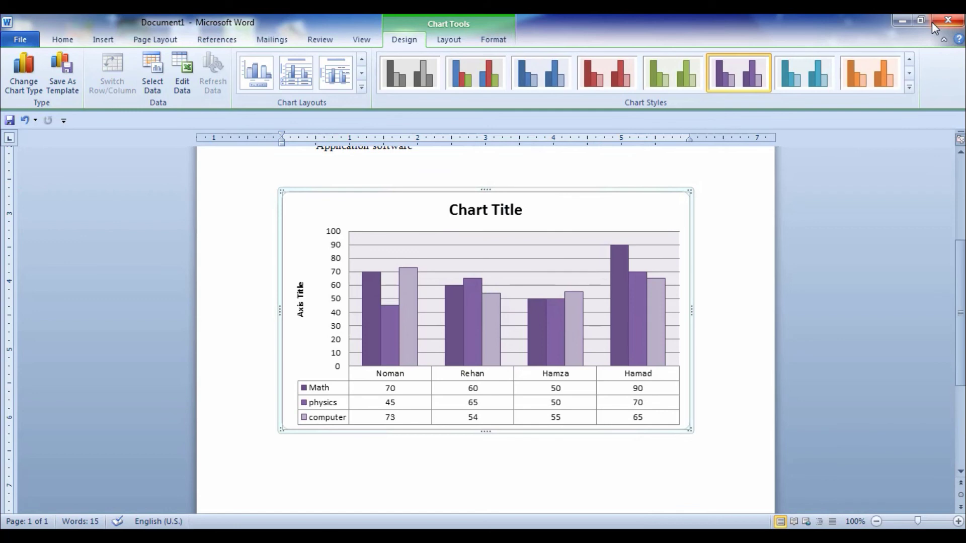
pyautogui.click(453, 40)
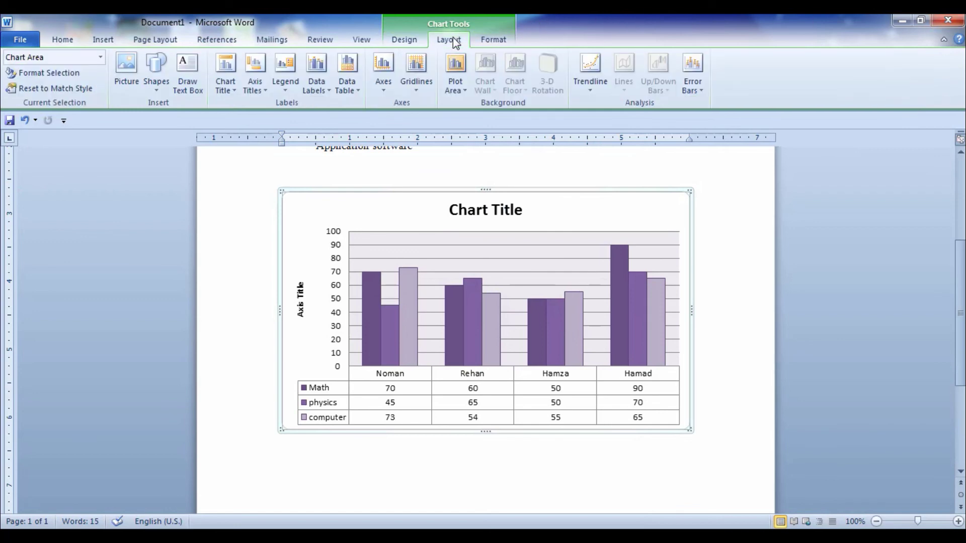
pyautogui.click(500, 41)
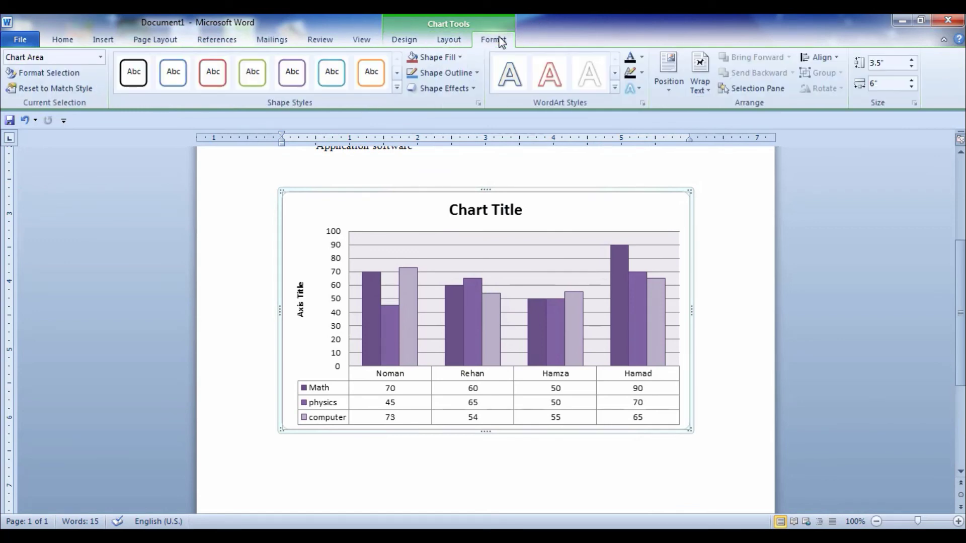
pyautogui.click(411, 44)
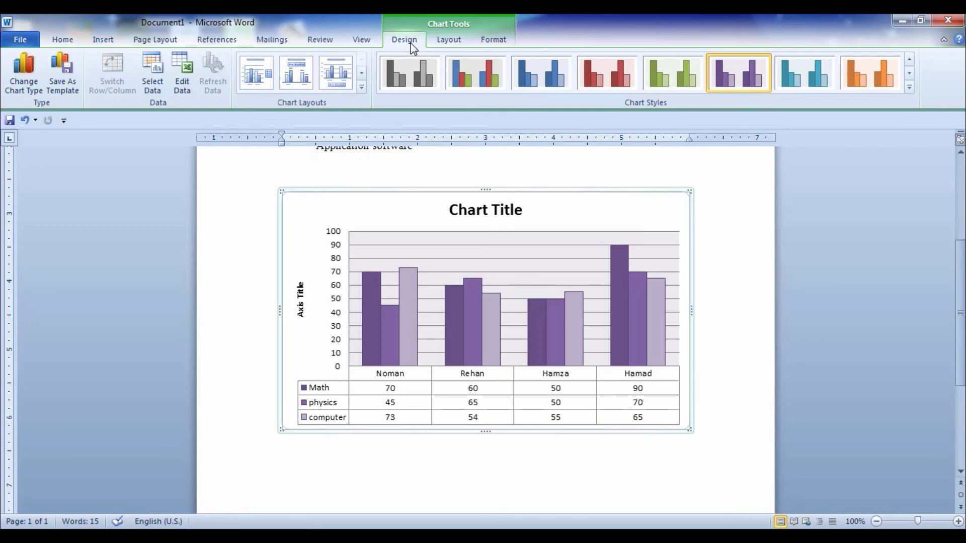
# Delete the column chart from the document
pyautogui.click(110, 44)
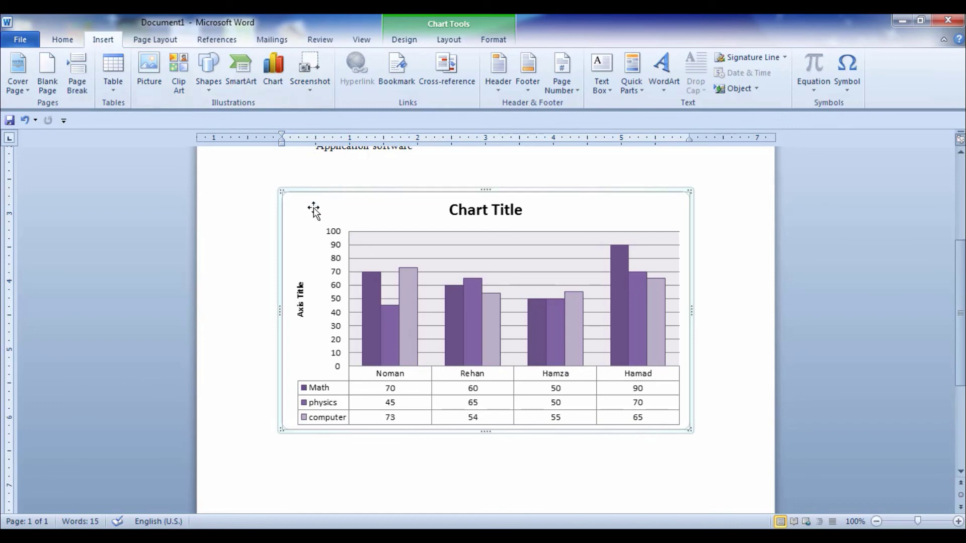
pyautogui.press('Delete')
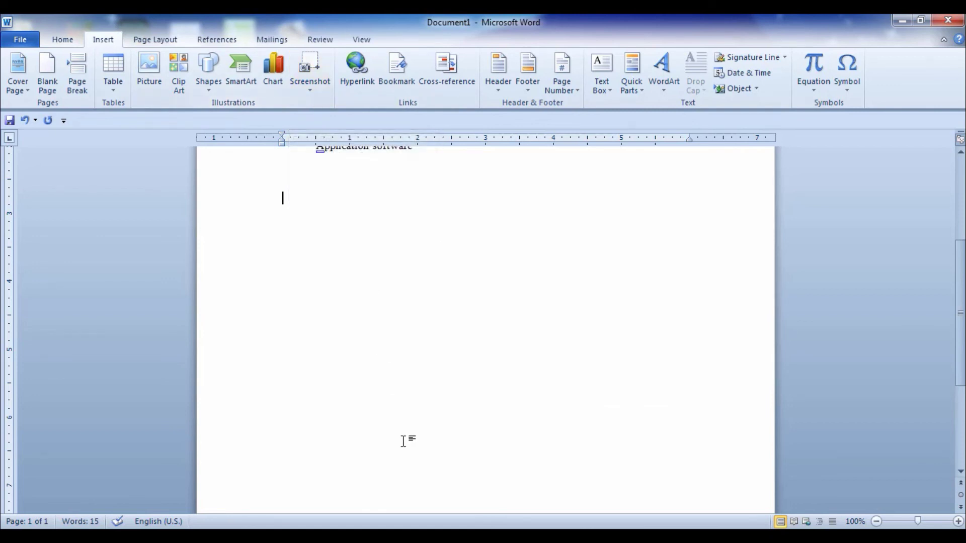
pyautogui.moveTo(454, 536)
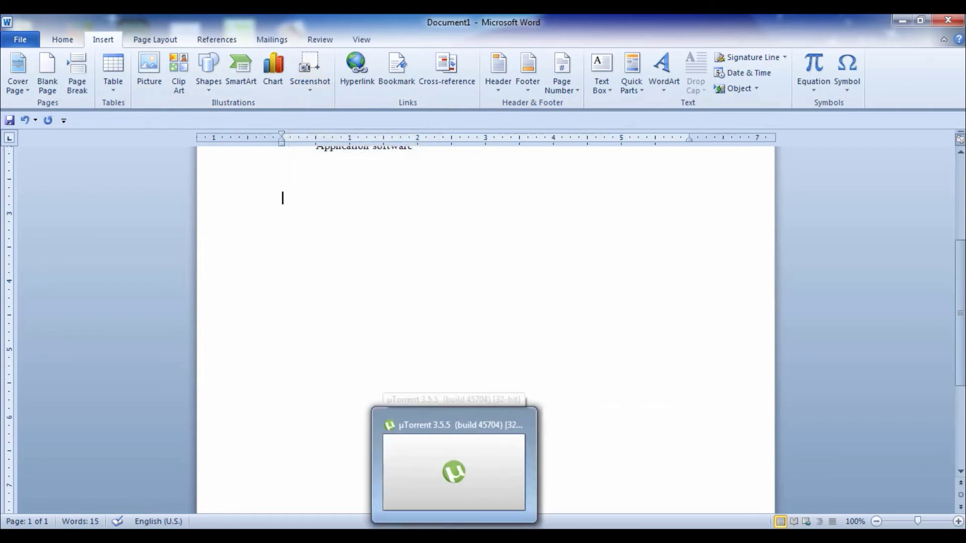
pyautogui.click(454, 471)
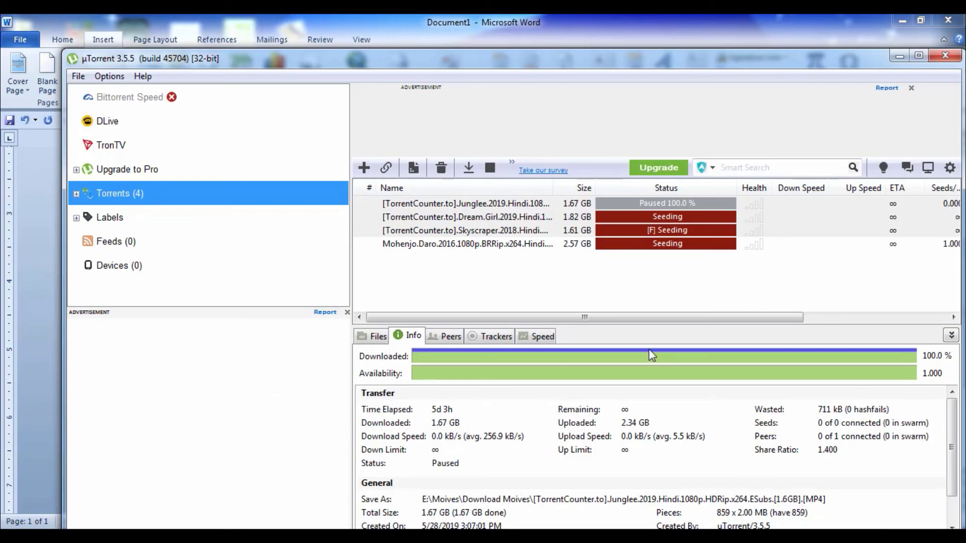
pyautogui.click(939, 55)
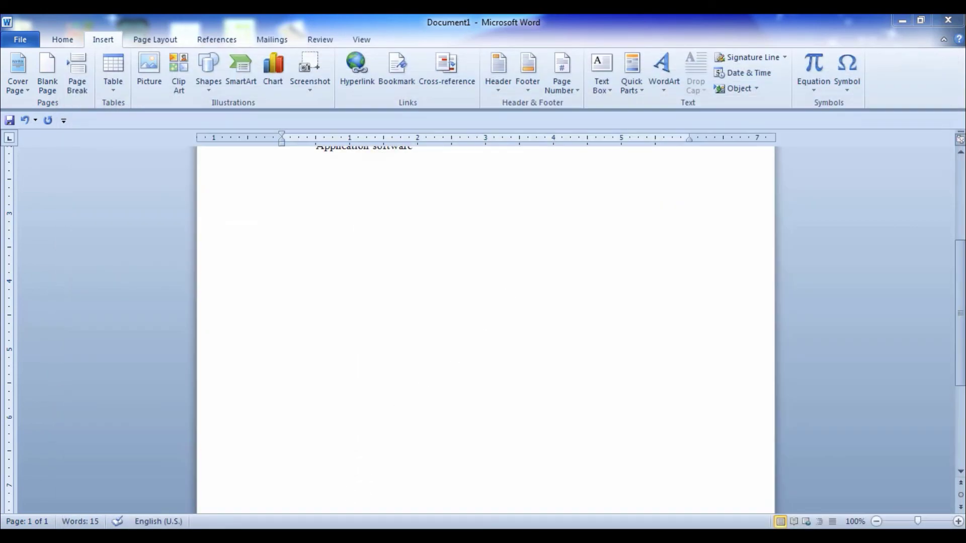
# Launch Dev-C++, return to the Word document and insert a screenshot of the whole Dev-C++ window
pyautogui.press('super')
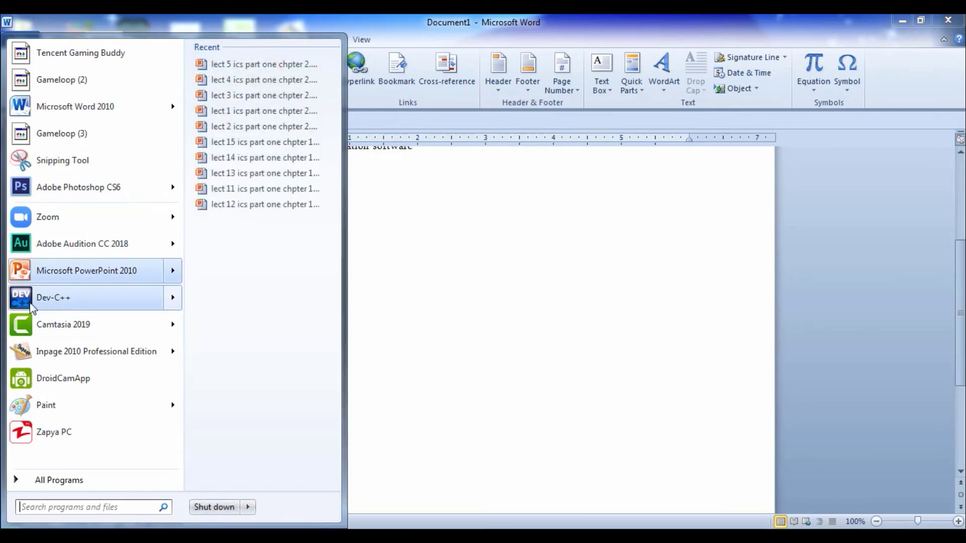
pyautogui.click(77, 298)
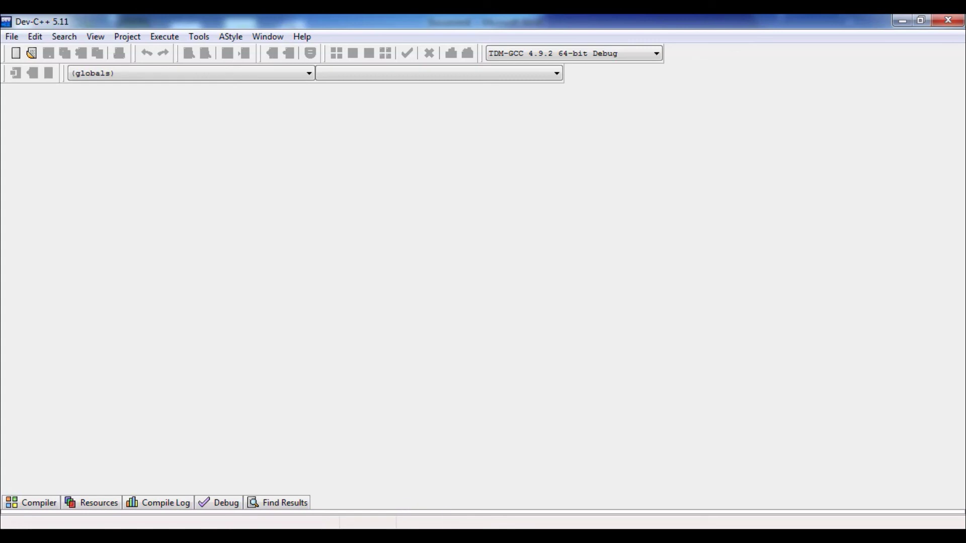
pyautogui.click(453, 535)
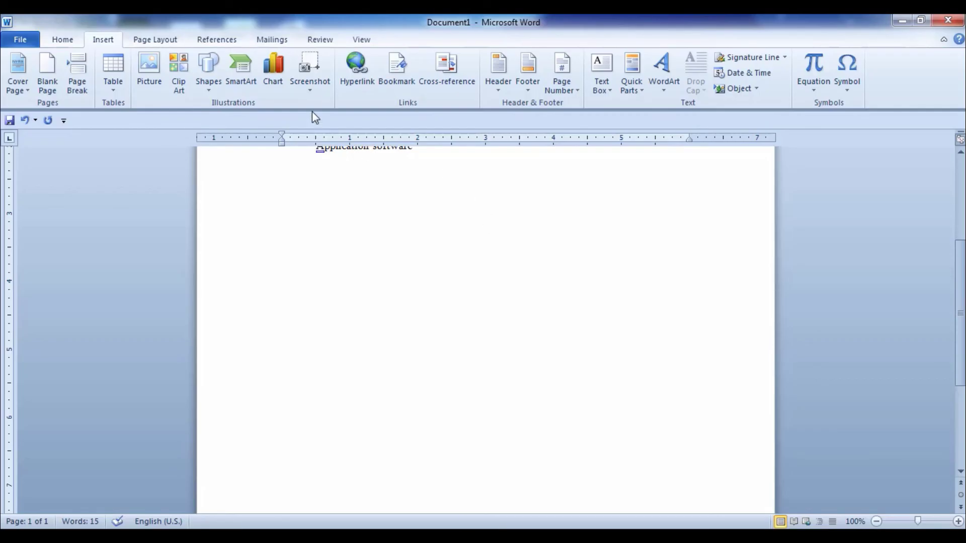
pyautogui.click(312, 91)
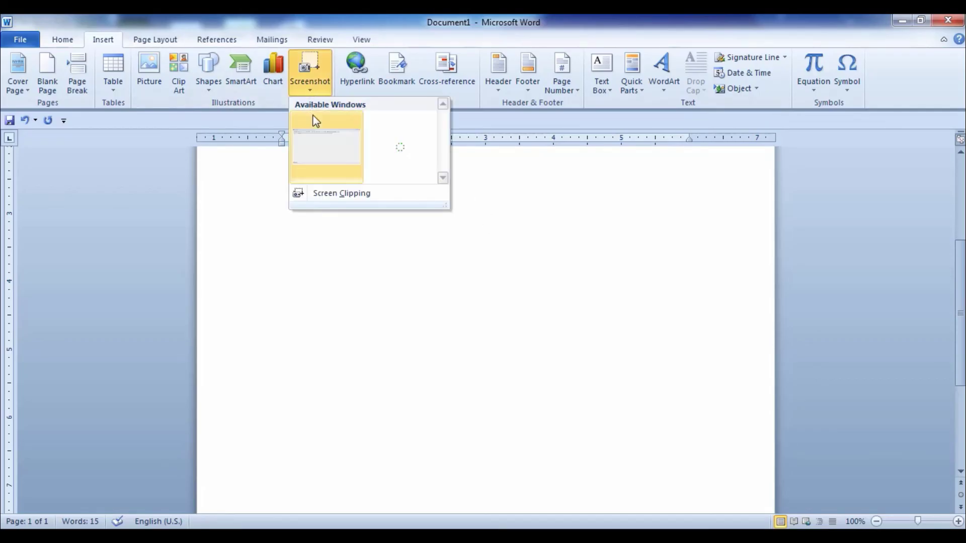
pyautogui.click(320, 143)
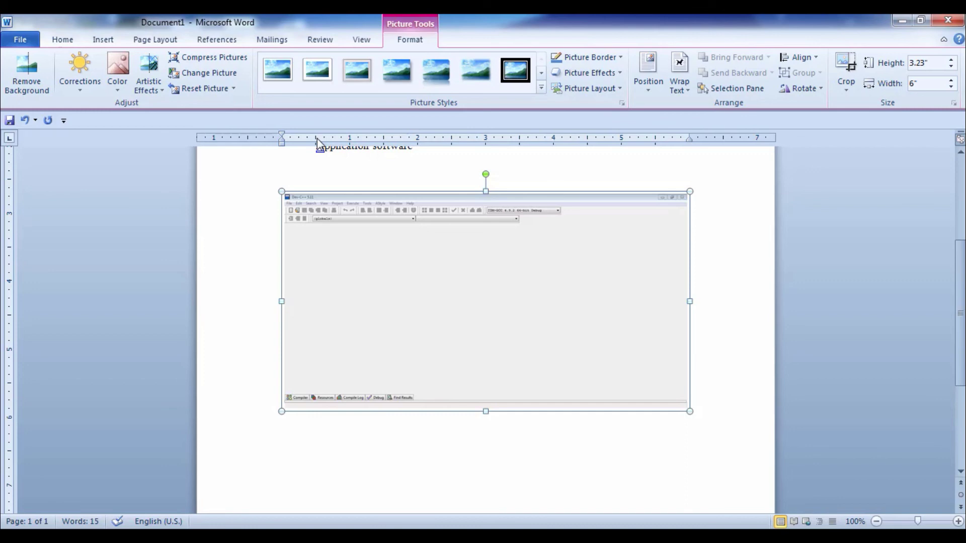
# Launch Paint, return to the Word document and replace the selected Dev-C++ picture with a screenshot of the Paint window
pyautogui.click(100, 46)
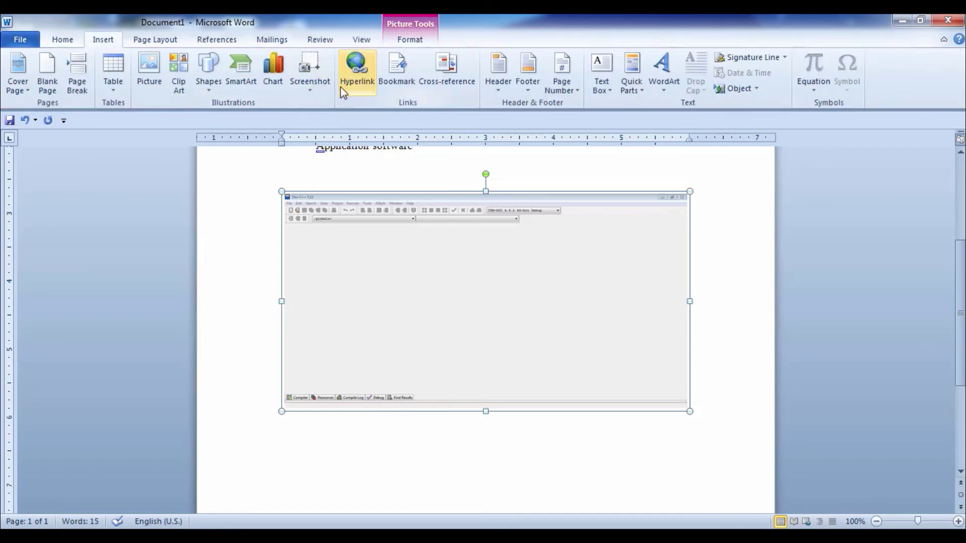
pyautogui.click(312, 86)
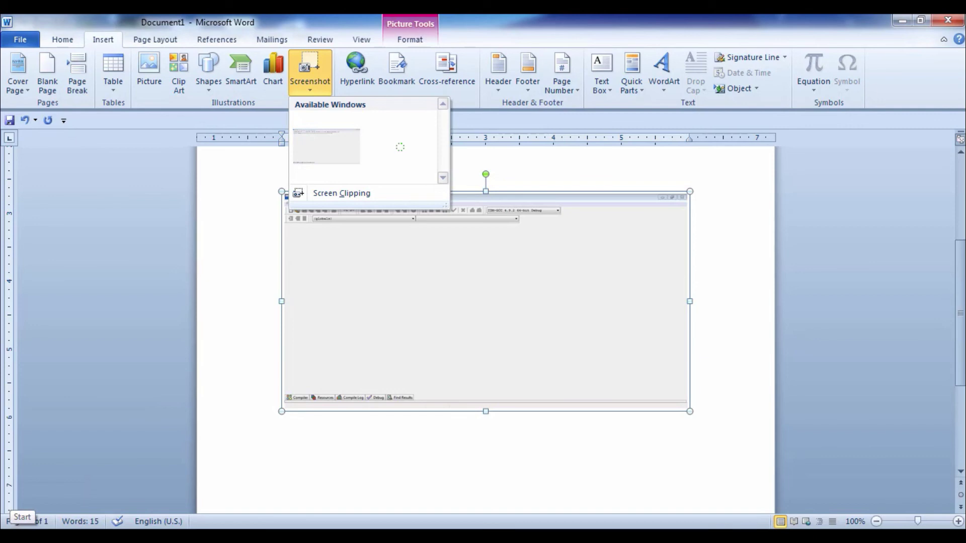
pyautogui.click(14, 535)
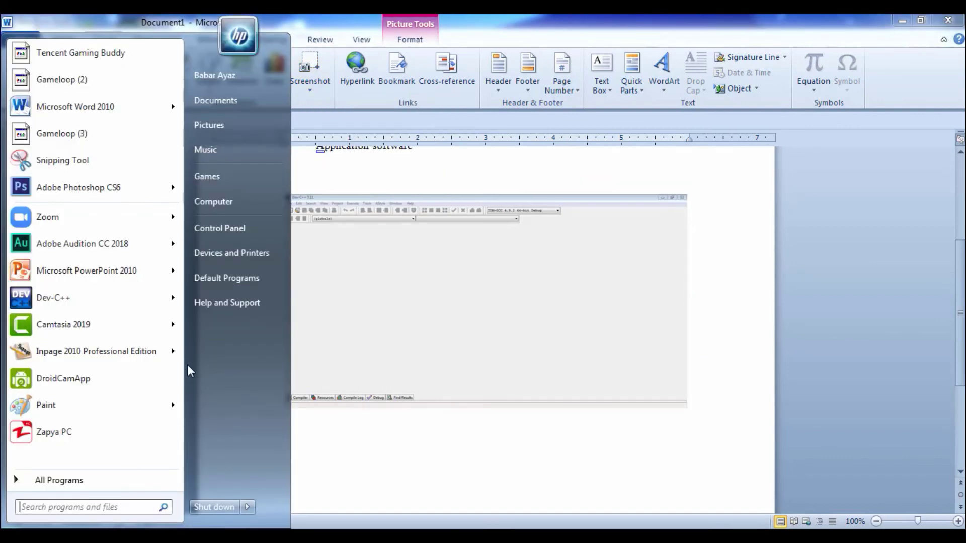
pyautogui.moveTo(119, 249)
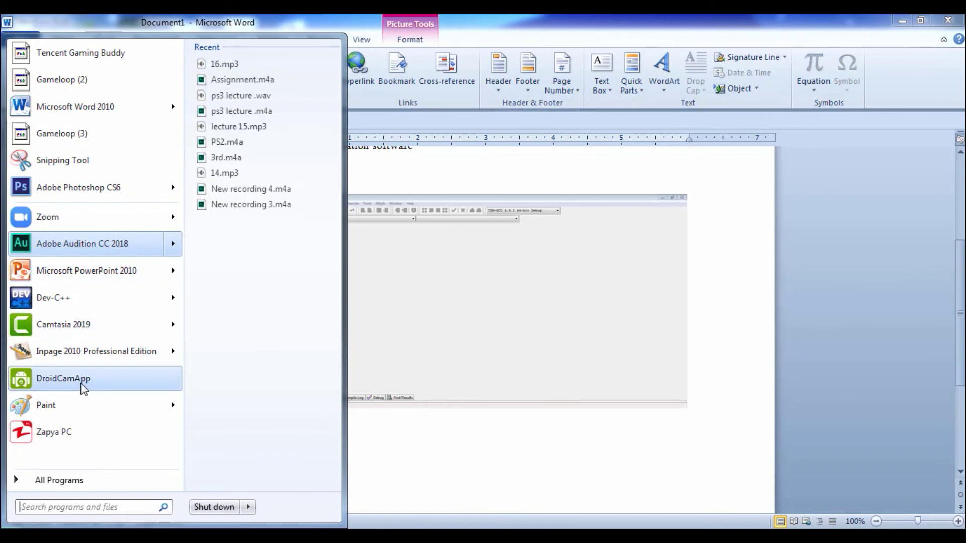
pyautogui.click(68, 399)
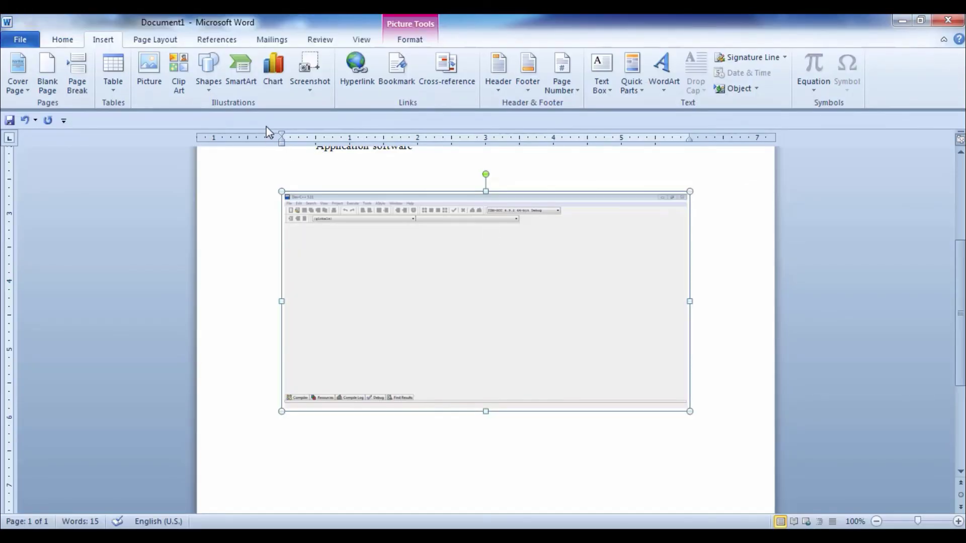
pyautogui.click(313, 75)
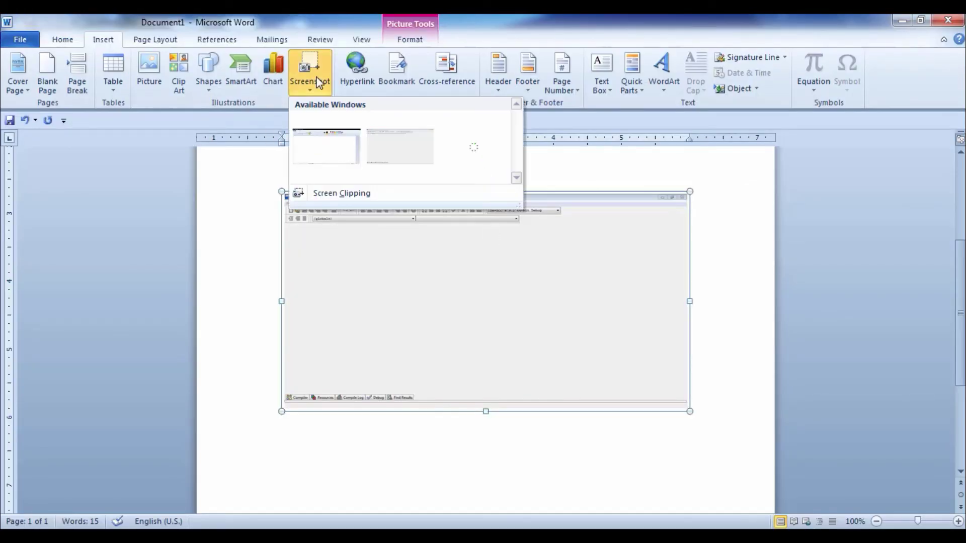
pyautogui.click(340, 146)
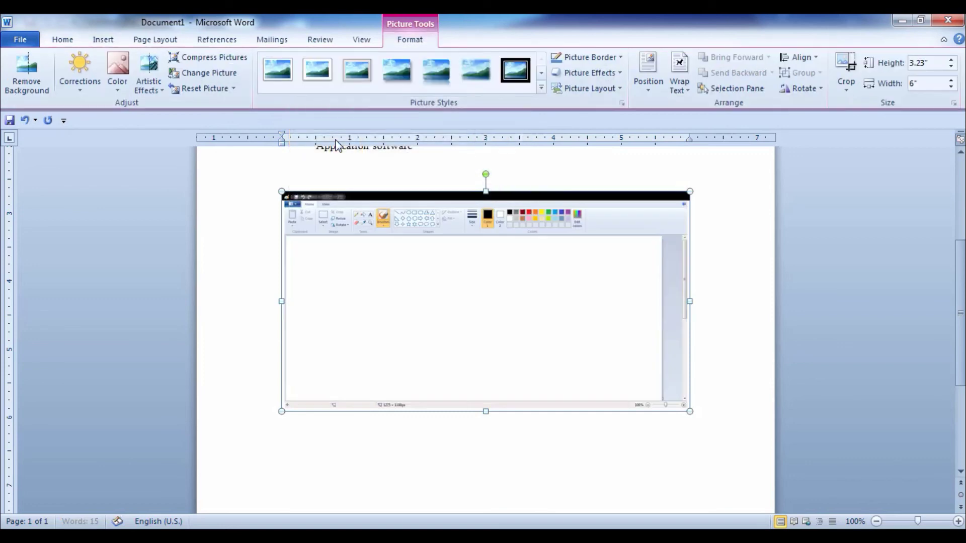
pyautogui.scroll(-6, 453, 210)
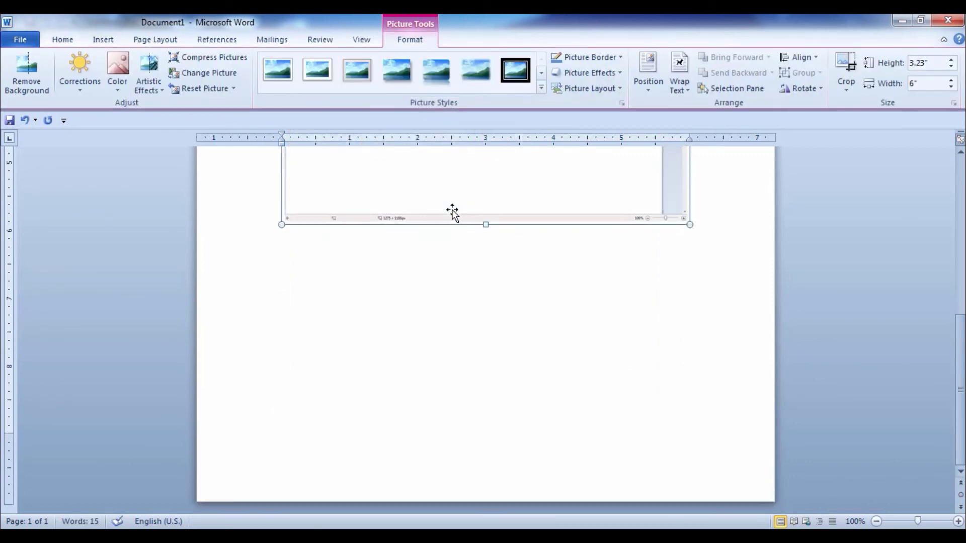
pyautogui.scroll(5, 452, 209)
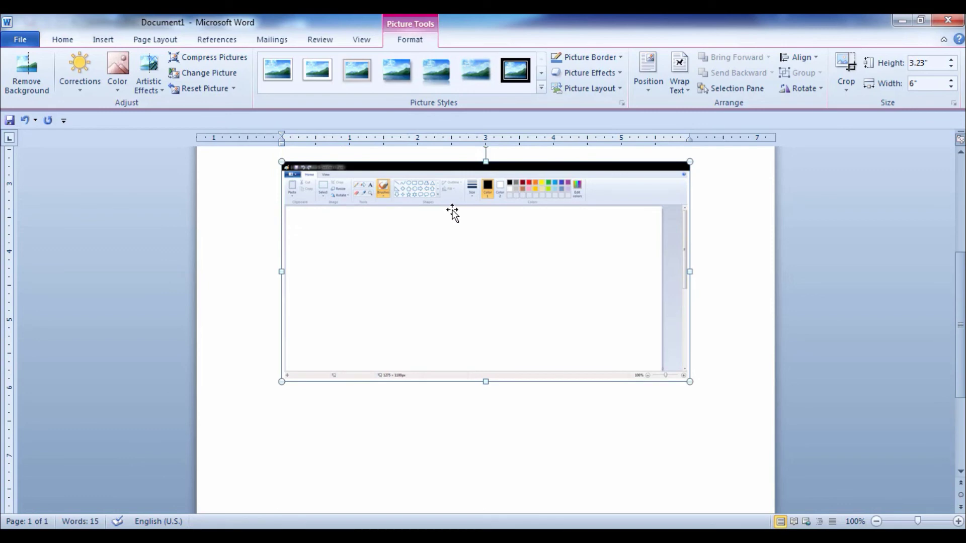
pyautogui.moveTo(453, 210); pyautogui.dragTo(451, 299)
# Replace the Paint window picture with a screen clipping of only Paint's full-width ribbon, about 0.54" high and 6" wide
pyautogui.click(103, 40)
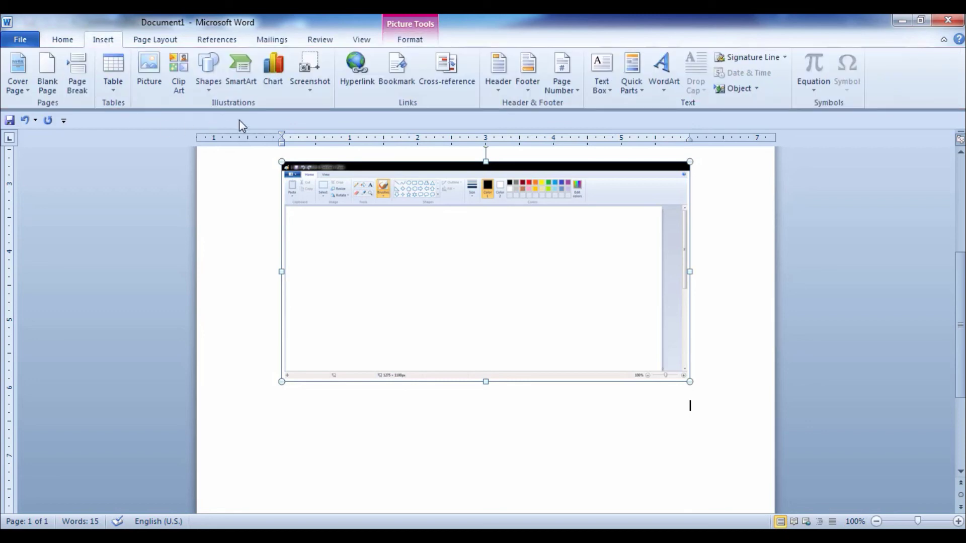
pyautogui.click(306, 89)
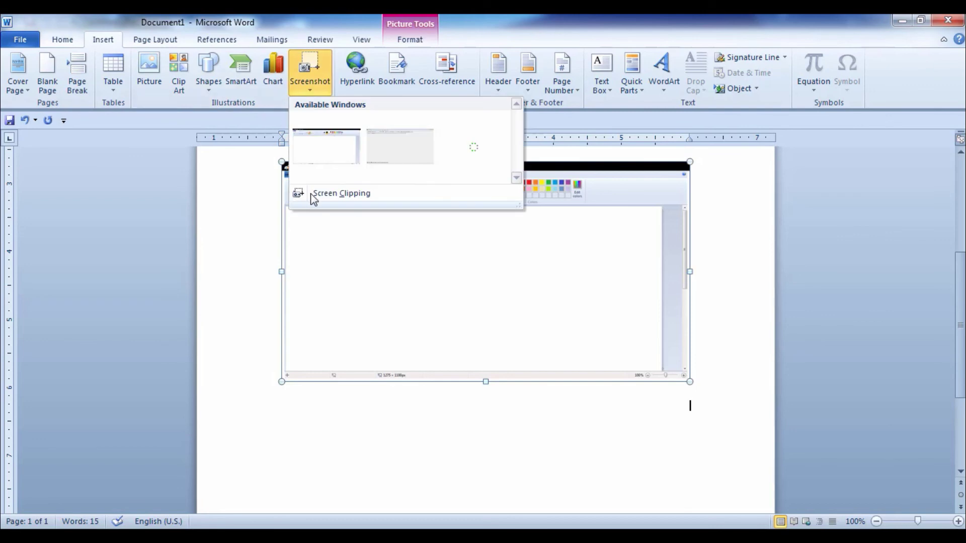
pyautogui.click(341, 194)
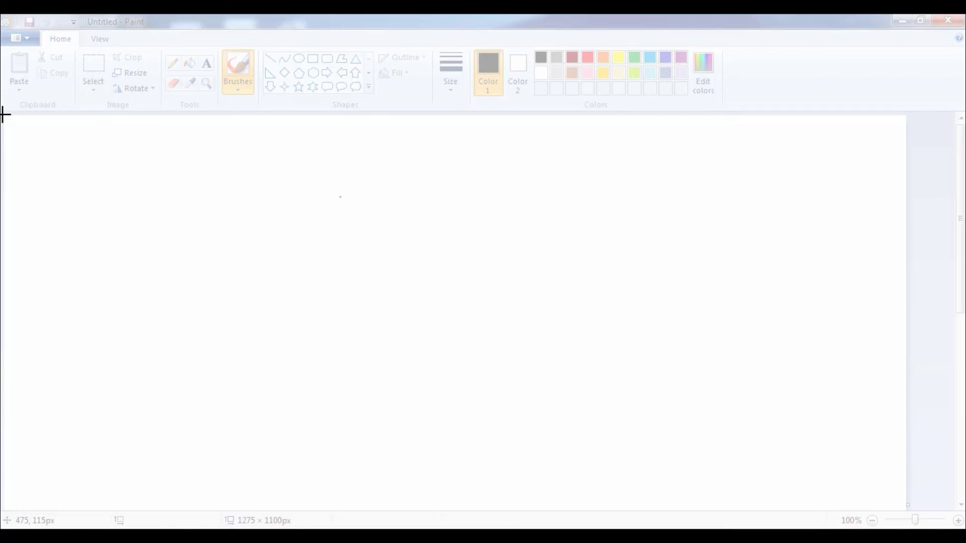
pyautogui.moveTo(2, 115)
pyautogui.mouseDown()
pyautogui.moveTo(356, 114)
pyautogui.moveTo(961, 53)
pyautogui.moveTo(959, 27)
pyautogui.mouseUp()
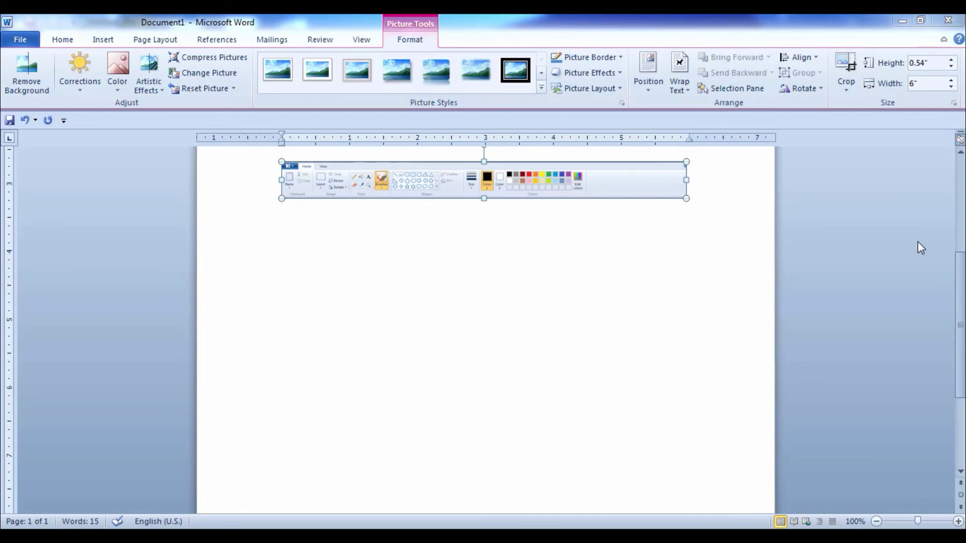
pyautogui.click(121, 40)
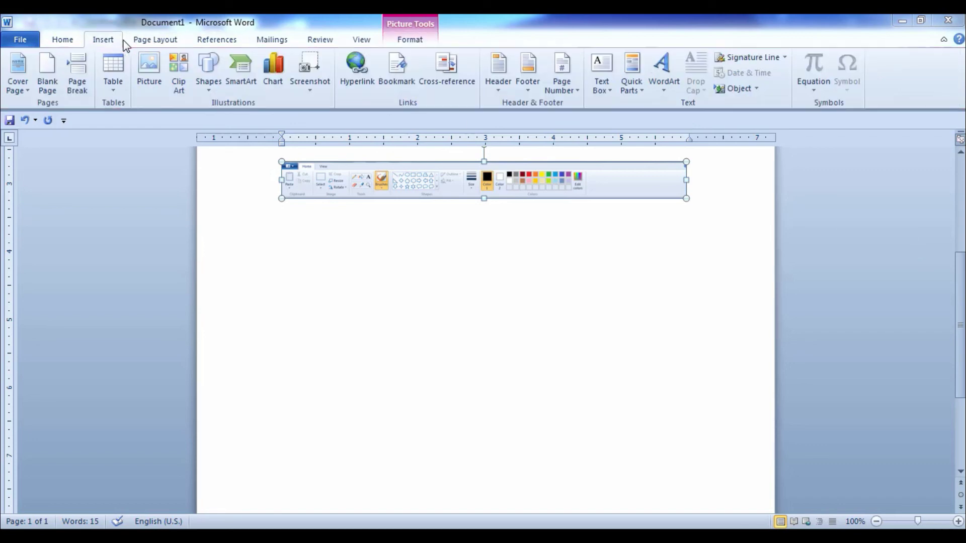